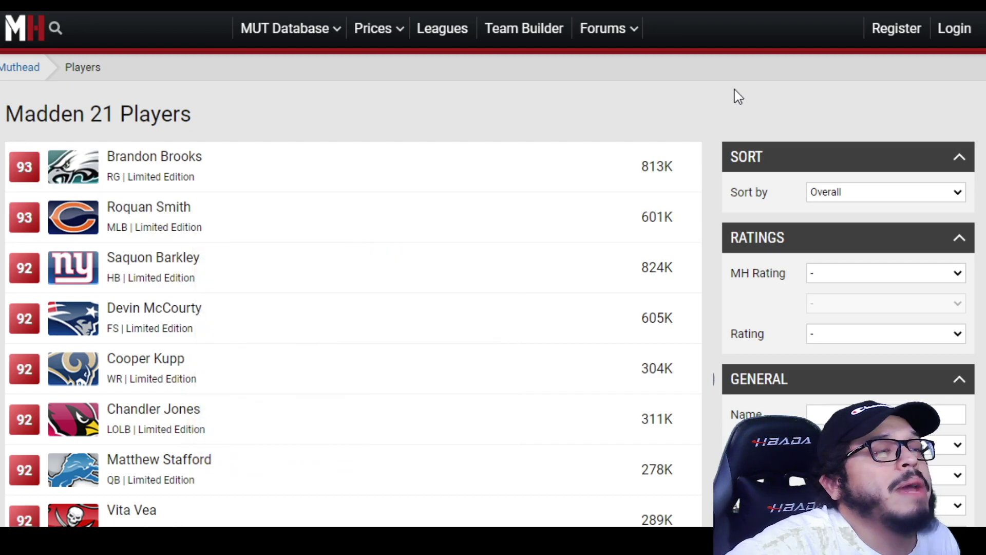
Step: Examine the full list of Limited Edition players in the Madden 21 database with their positions and prices
{"action": "scroll", "coordinate": [776, 70], "scroll_direction": "down", "scroll_amount": 2}
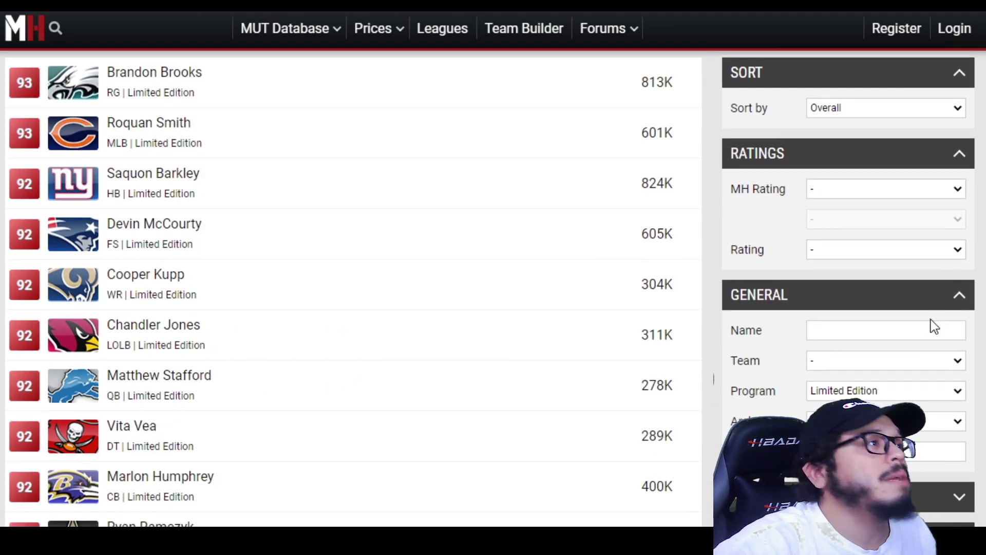
{"action": "scroll", "coordinate": [872, 383], "scroll_direction": "down", "scroll_amount": 1}
{"action": "scroll", "coordinate": [868, 390], "scroll_direction": "down", "scroll_amount": 4}
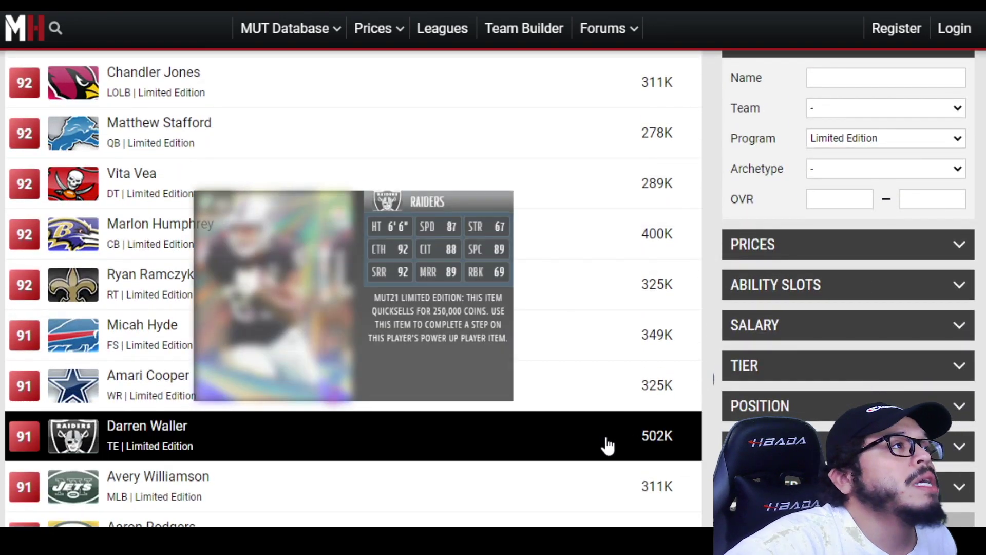
{"action": "scroll", "coordinate": [852, 371], "scroll_direction": "down", "scroll_amount": 3}
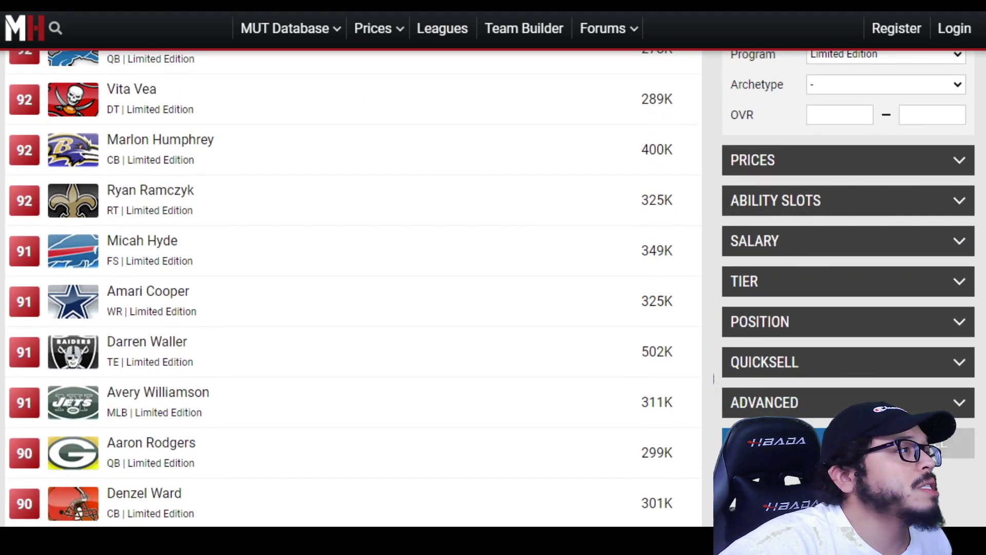
{"action": "scroll", "coordinate": [853, 371], "scroll_direction": "down", "scroll_amount": 3}
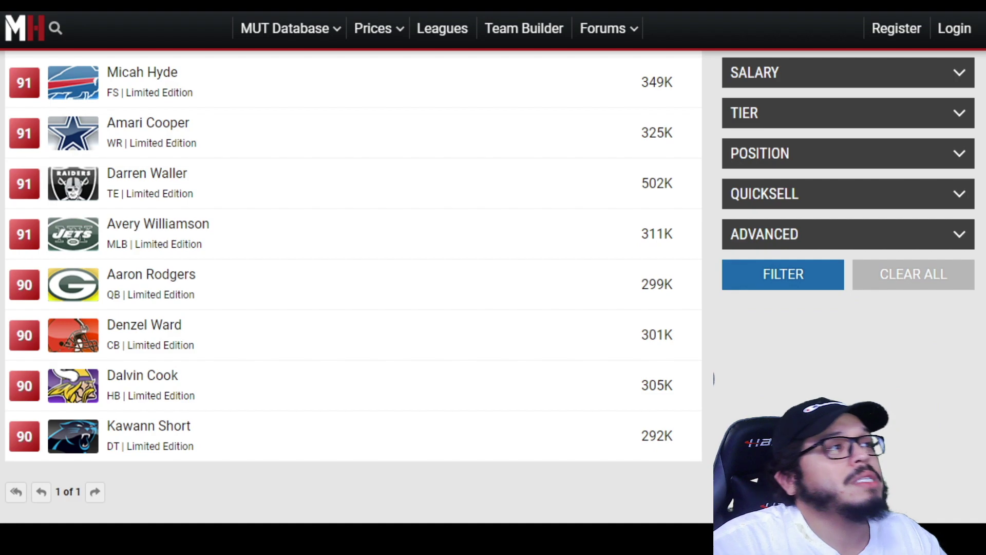
{"action": "scroll", "coordinate": [714, 378], "scroll_direction": "up", "scroll_amount": 10}
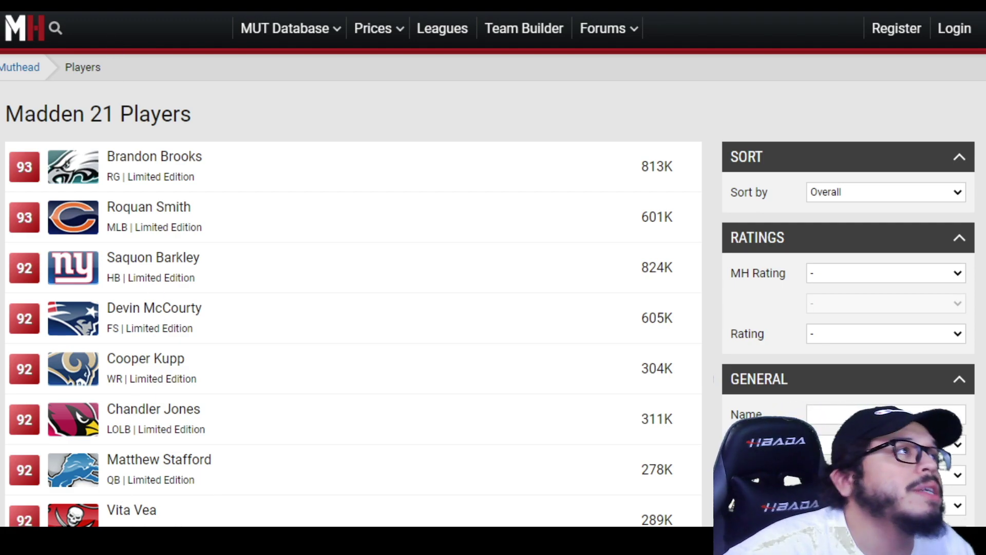
Step: Switch to the LTDS spreadsheet in Google Sheets and review its division tables and the position counts for offense and defense
{"action": "key", "text": "ctrl+Tab"}
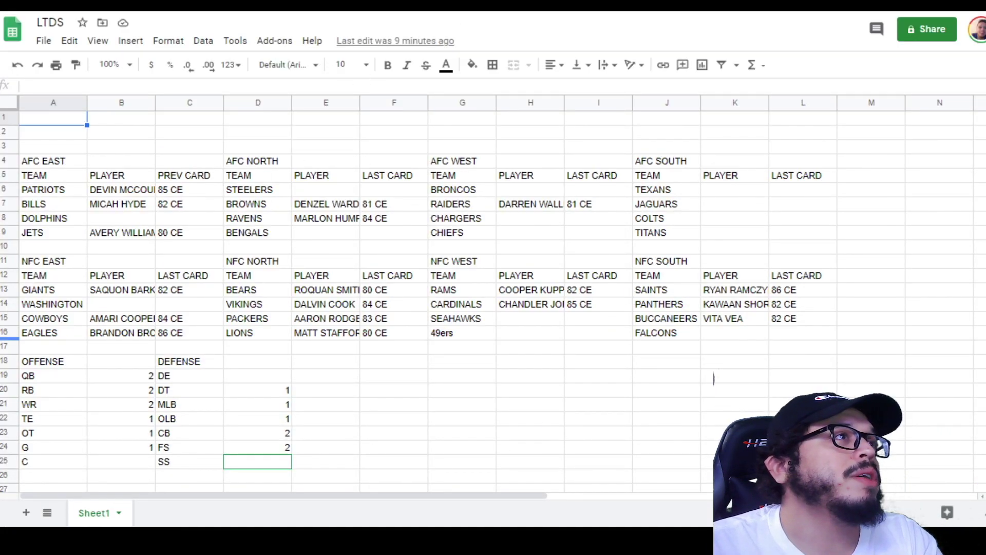
{"action": "key", "text": "ctrl+shift+f"}
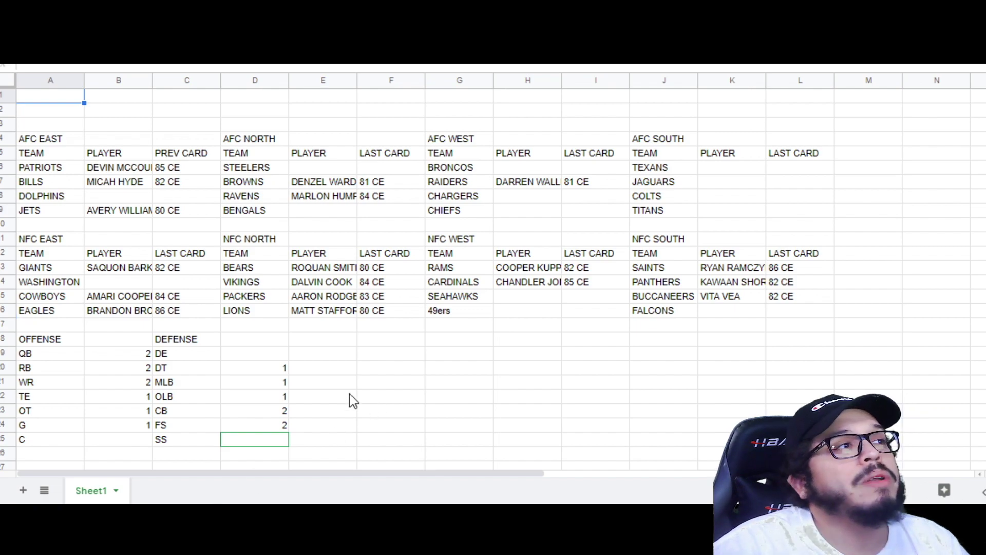
{"action": "left_click", "coordinate": [267, 383]}
{"action": "left_click", "coordinate": [274, 400]}
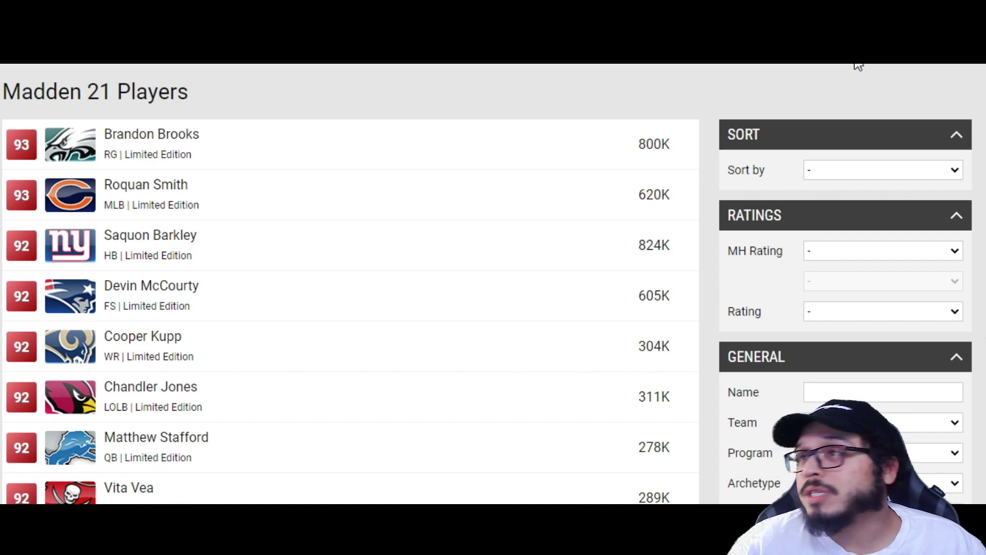
Step: Return to the Muthead player database and filter the players to the Houston Texans, sorted by overall
{"action": "scroll", "coordinate": [858, 66], "scroll_direction": "up", "scroll_amount": 2}
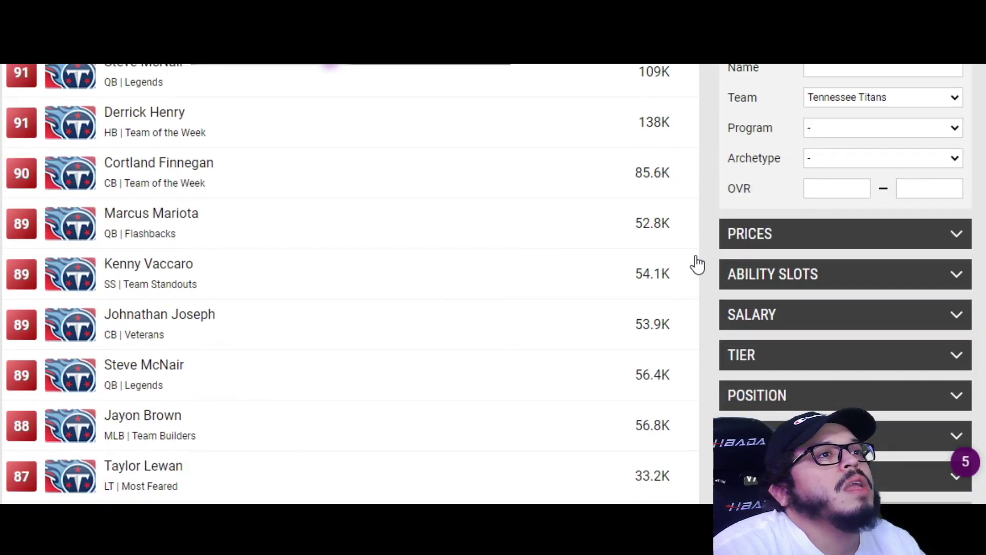
{"action": "scroll", "coordinate": [695, 264], "scroll_direction": "down", "scroll_amount": 6}
{"action": "left_click", "coordinate": [786, 153]}
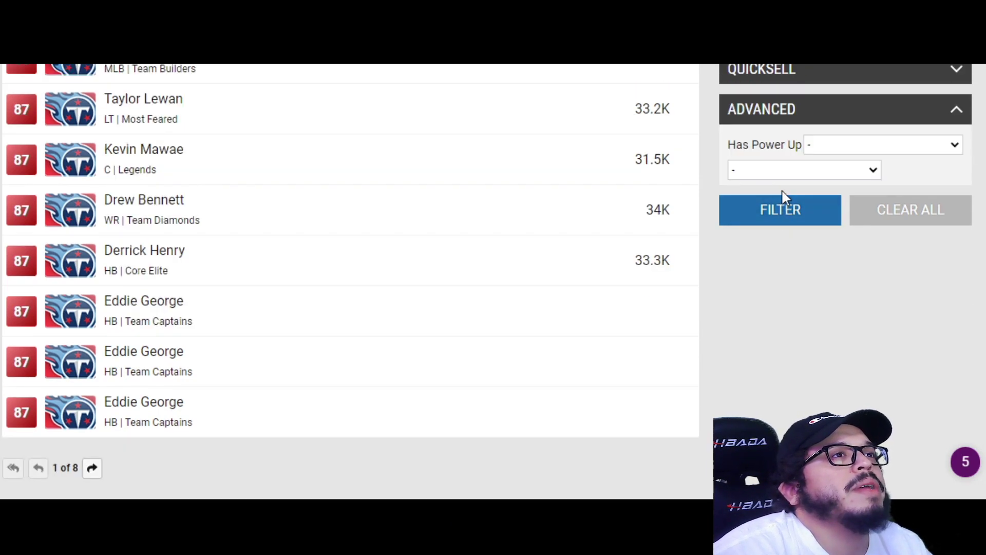
{"action": "left_click", "coordinate": [779, 207]}
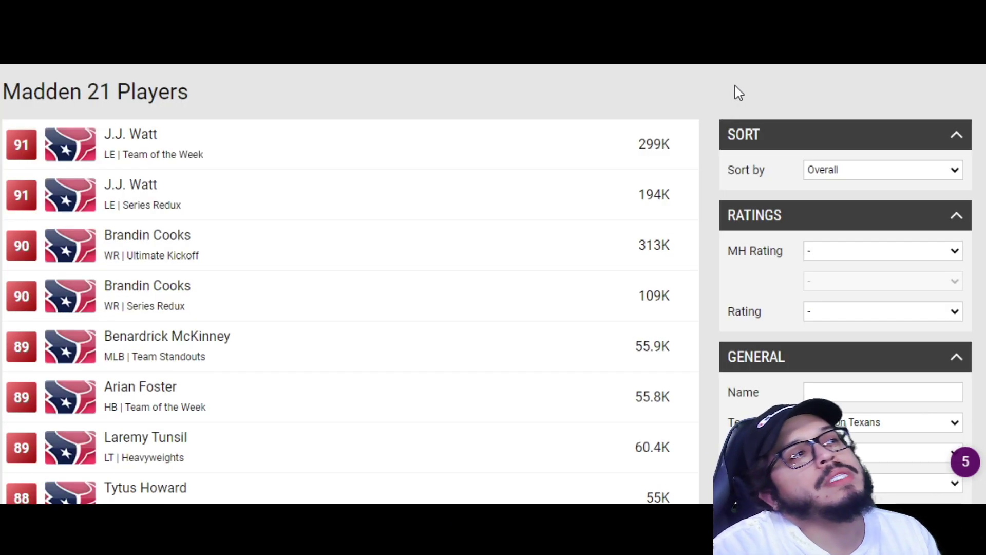
Step: Examine the first page of Houston Texans players, checking the lowest-rated cards at its end
{"action": "scroll", "coordinate": [696, 141], "scroll_direction": "down", "scroll_amount": 10}
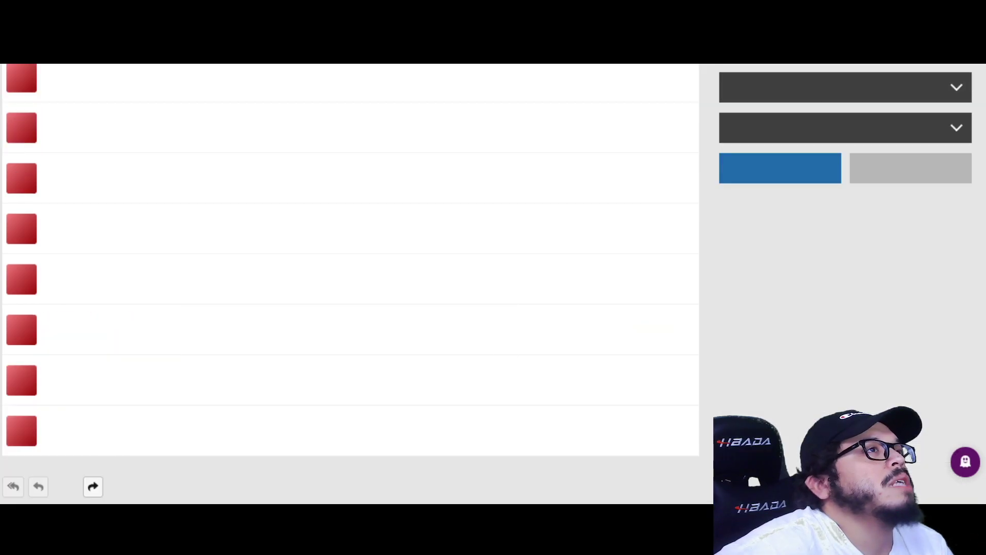
{"action": "scroll", "coordinate": [480, 214], "scroll_direction": "up", "scroll_amount": 10}
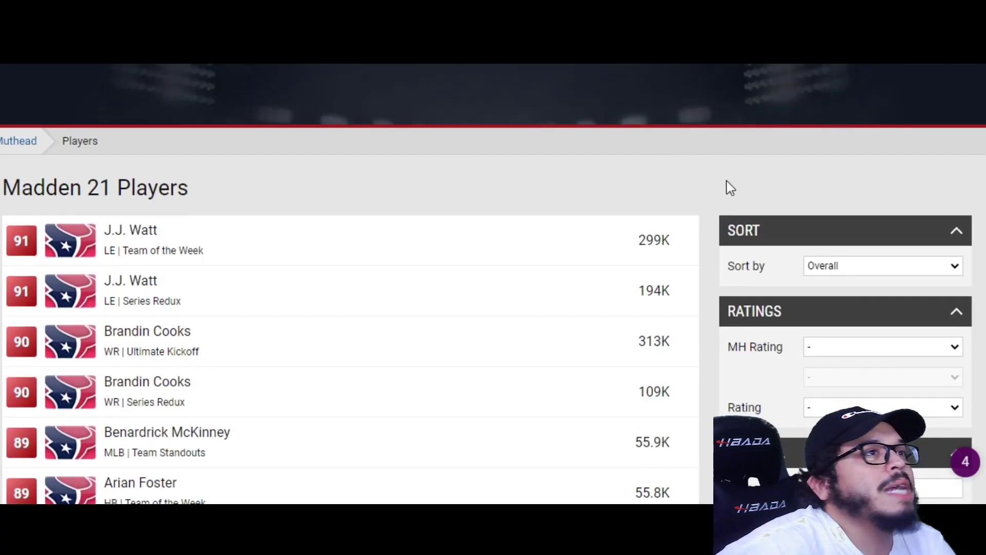
{"action": "scroll", "coordinate": [730, 188], "scroll_direction": "down", "scroll_amount": 5}
{"action": "scroll", "coordinate": [716, 194], "scroll_direction": "up", "scroll_amount": 3}
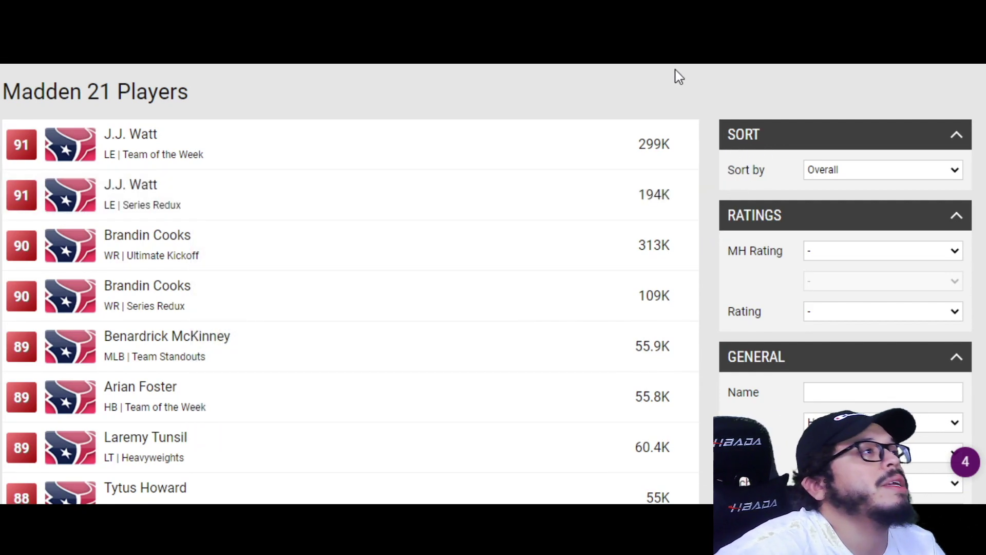
{"action": "scroll", "coordinate": [421, 383], "scroll_direction": "down", "scroll_amount": 12}
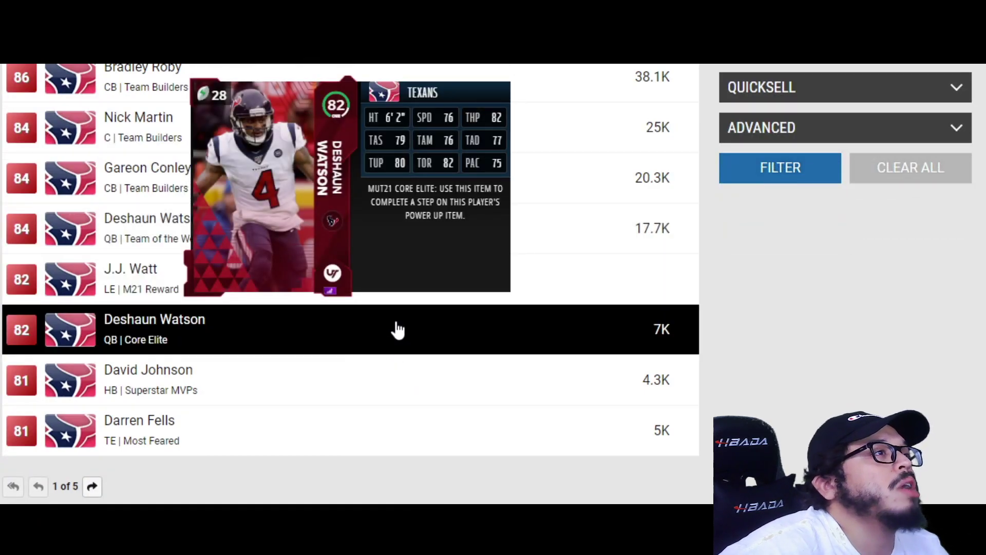
{"action": "mouse_move", "coordinate": [318, 441]}
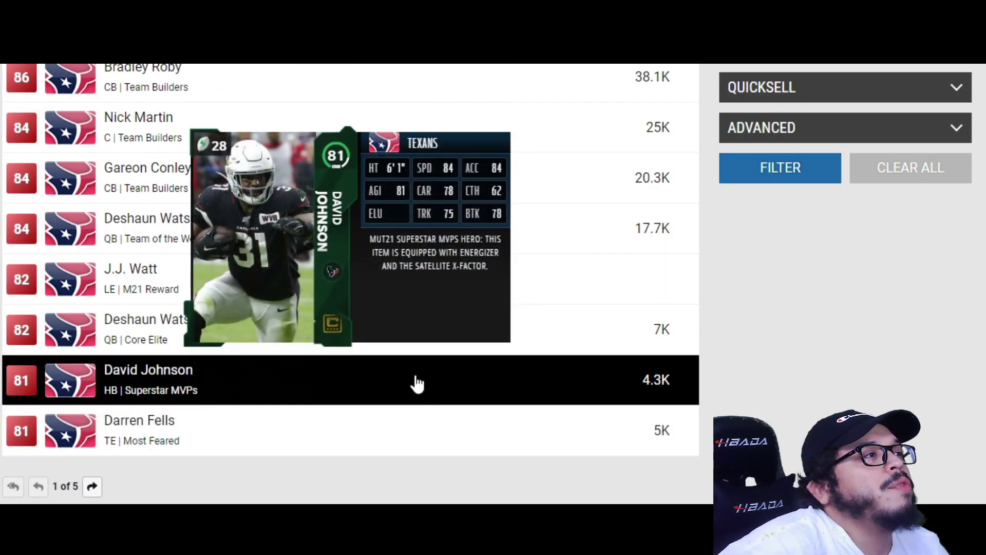
{"action": "mouse_move", "coordinate": [414, 231]}
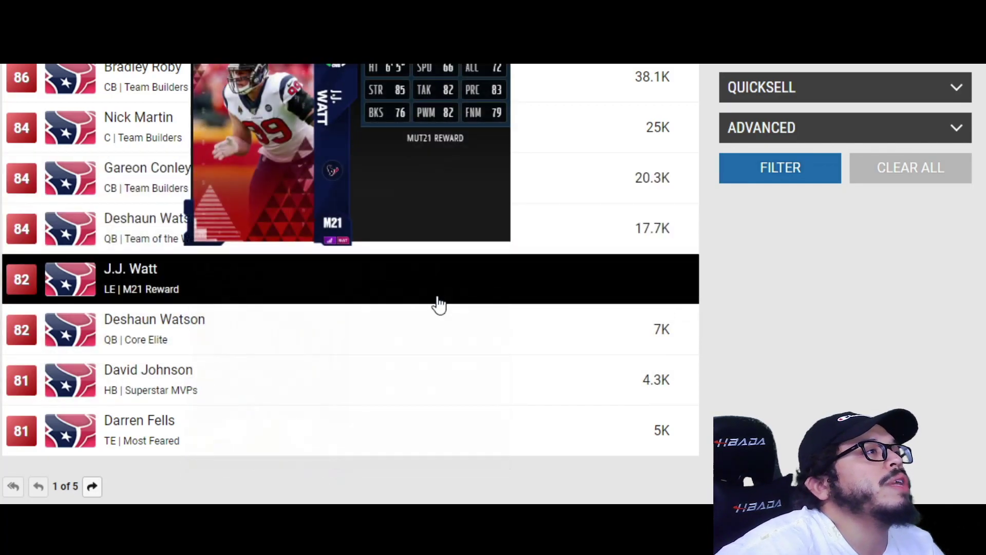
{"action": "mouse_move", "coordinate": [451, 245]}
{"action": "mouse_move", "coordinate": [401, 343]}
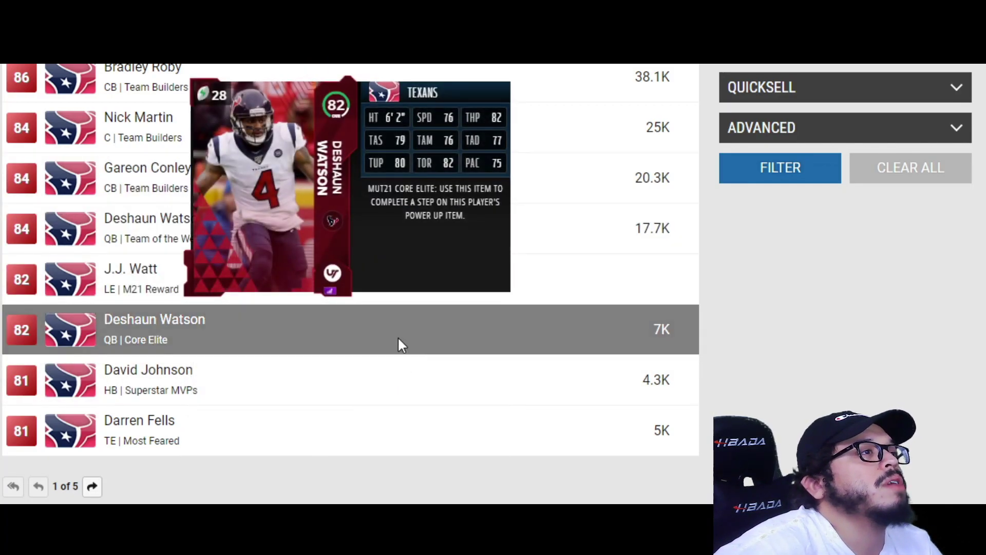
Step: Open the Core Elite Deshaun Watson card and review its prices, ratings and attributes
{"action": "left_click", "coordinate": [457, 97]}
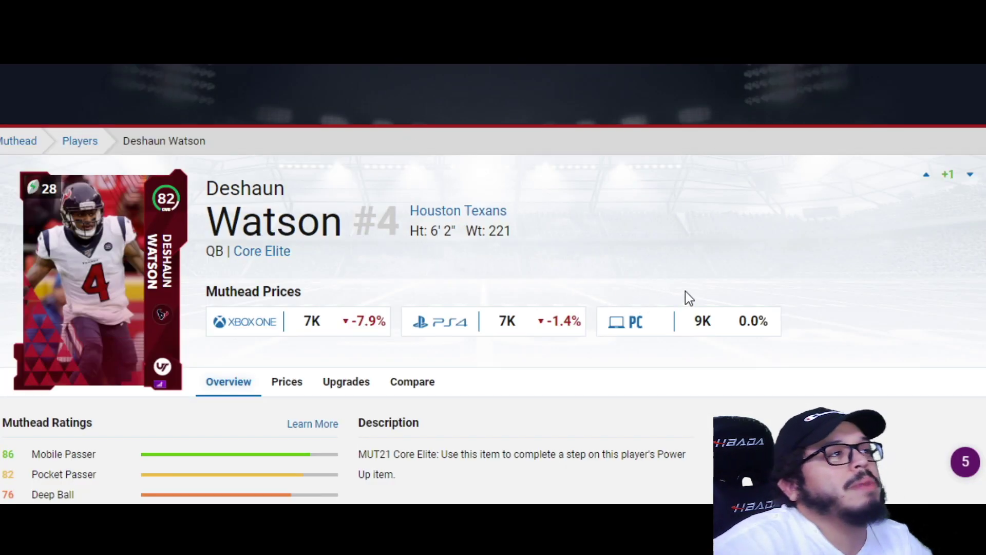
{"action": "scroll", "coordinate": [684, 291], "scroll_direction": "down", "scroll_amount": 3}
{"action": "scroll", "coordinate": [719, 308], "scroll_direction": "down", "scroll_amount": 2}
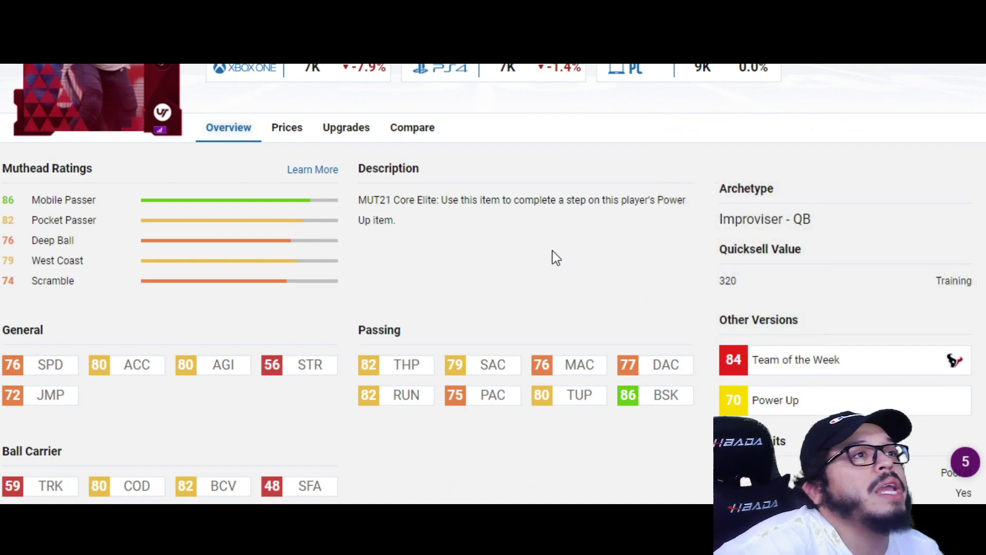
{"action": "scroll", "coordinate": [551, 250], "scroll_direction": "up", "scroll_amount": 2}
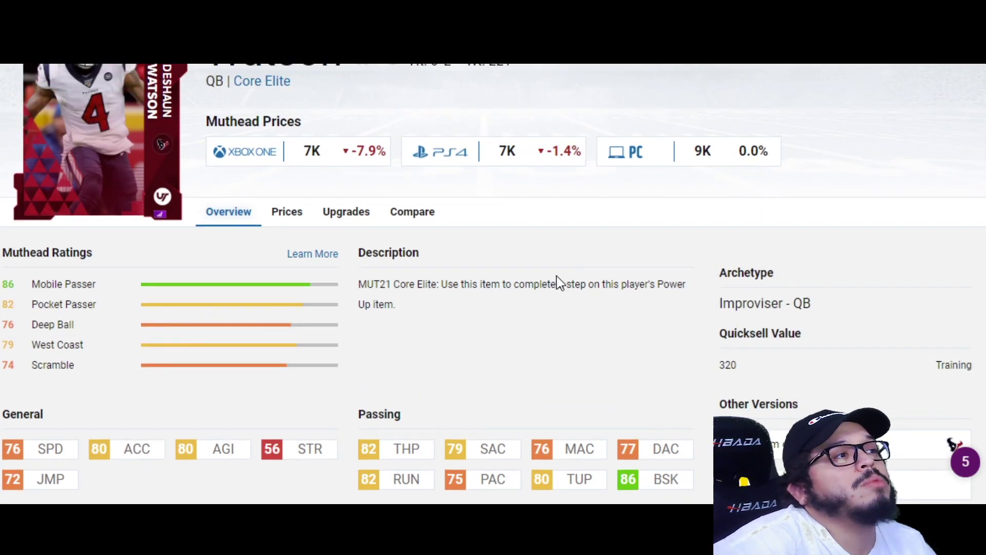
{"action": "scroll", "coordinate": [546, 372], "scroll_direction": "up", "scroll_amount": 2}
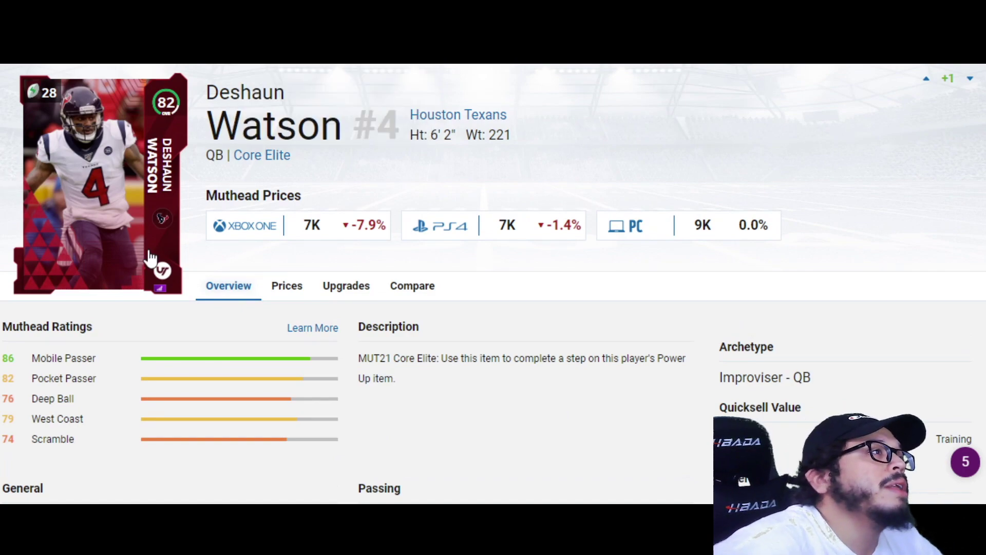
Step: Go back to the Houston Texans list and look through its second page of players
{"action": "key", "text": "alt+Left"}
{"action": "scroll", "coordinate": [376, 363], "scroll_direction": "down", "scroll_amount": 1}
{"action": "left_click", "coordinate": [93, 319]}
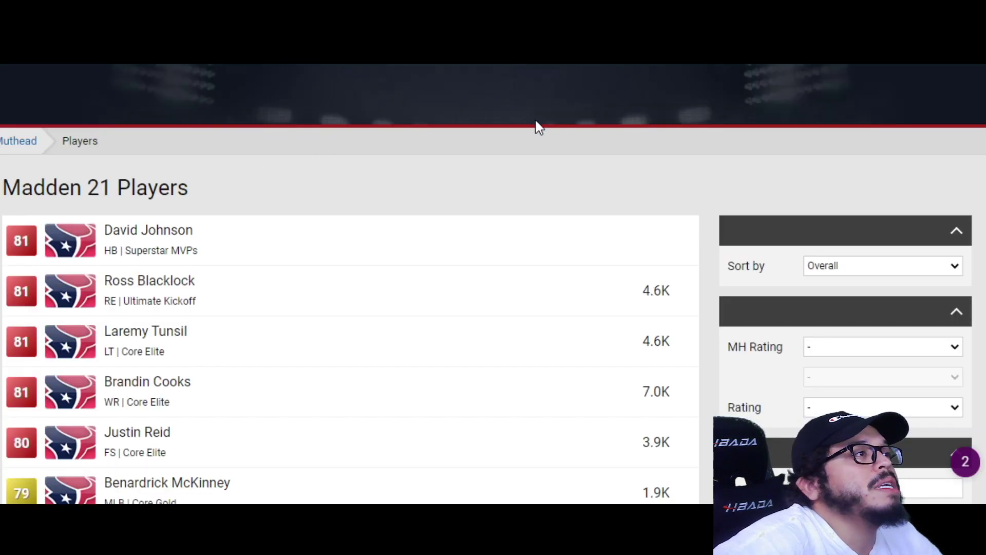
{"action": "scroll", "coordinate": [619, 249], "scroll_direction": "down", "scroll_amount": 6}
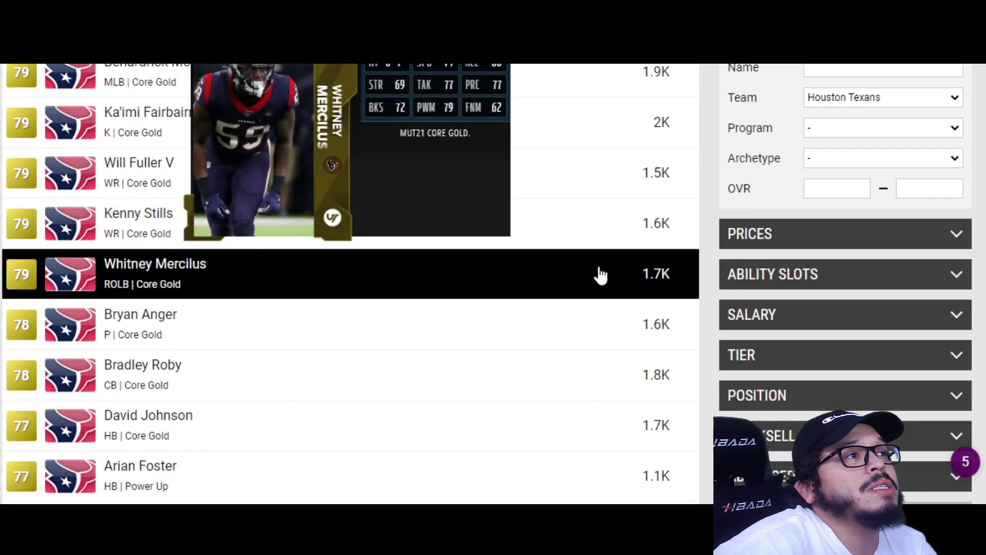
Step: Open the Core Gold Whitney Mercilus card and review its ratings and attributes
{"action": "left_click", "coordinate": [600, 275]}
{"action": "scroll", "coordinate": [661, 386], "scroll_direction": "down", "scroll_amount": 5}
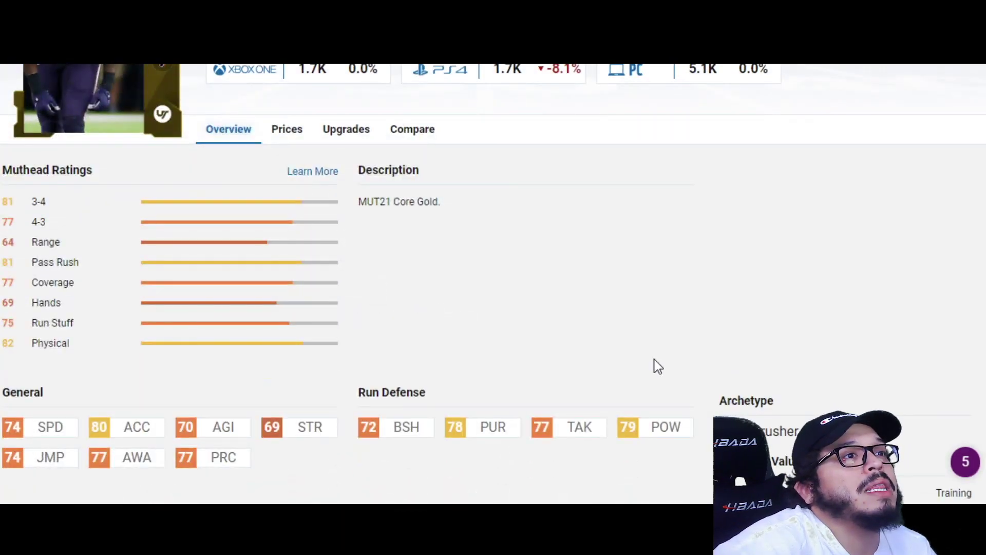
{"action": "scroll", "coordinate": [658, 365], "scroll_direction": "down", "scroll_amount": 3}
{"action": "scroll", "coordinate": [658, 365], "scroll_direction": "down", "scroll_amount": 4}
Step: Return to the Core Elite Deshaun Watson page and check its attributes and other card versions
{"action": "scroll", "coordinate": [657, 366], "scroll_direction": "up", "scroll_amount": 10}
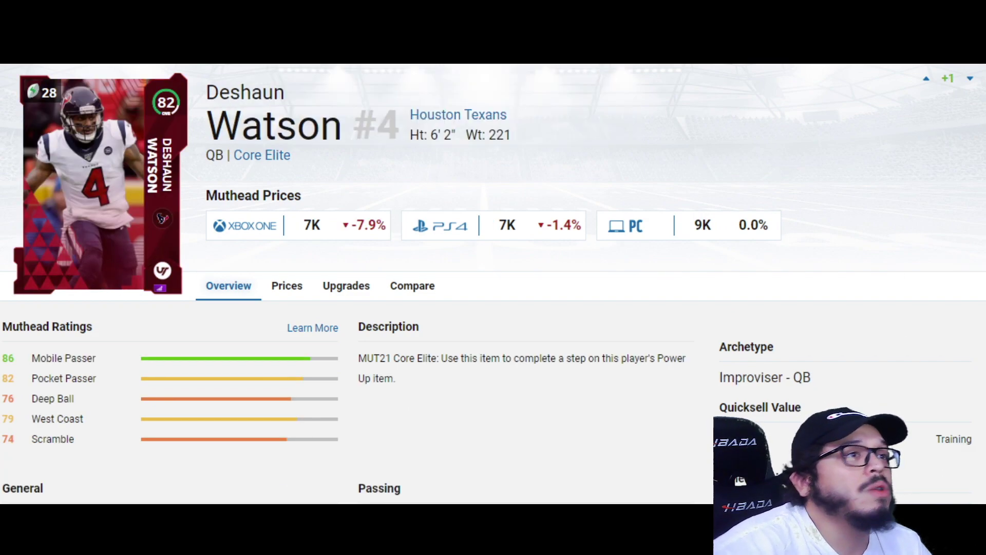
{"action": "scroll", "coordinate": [484, 315], "scroll_direction": "down", "scroll_amount": 5}
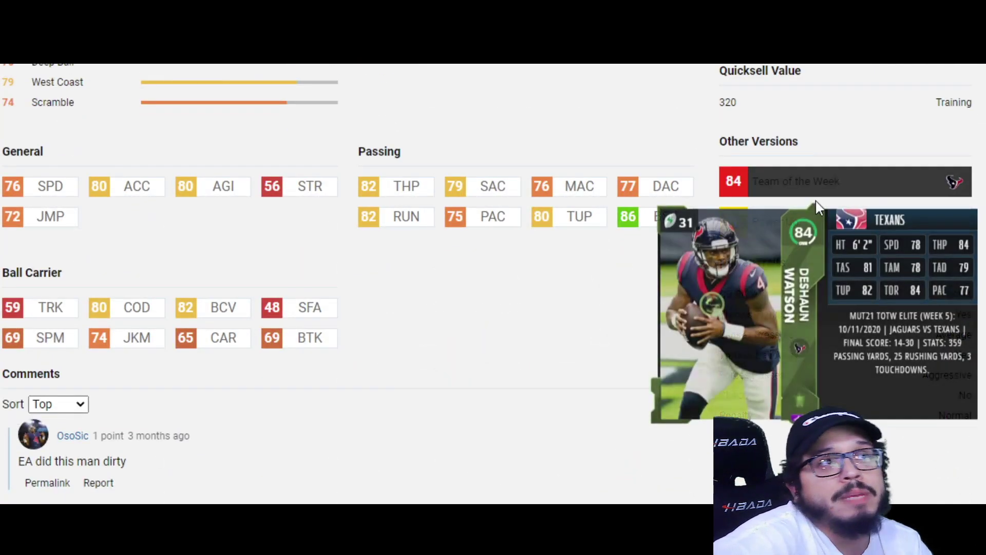
{"action": "scroll", "coordinate": [434, 429], "scroll_direction": "up", "scroll_amount": 5}
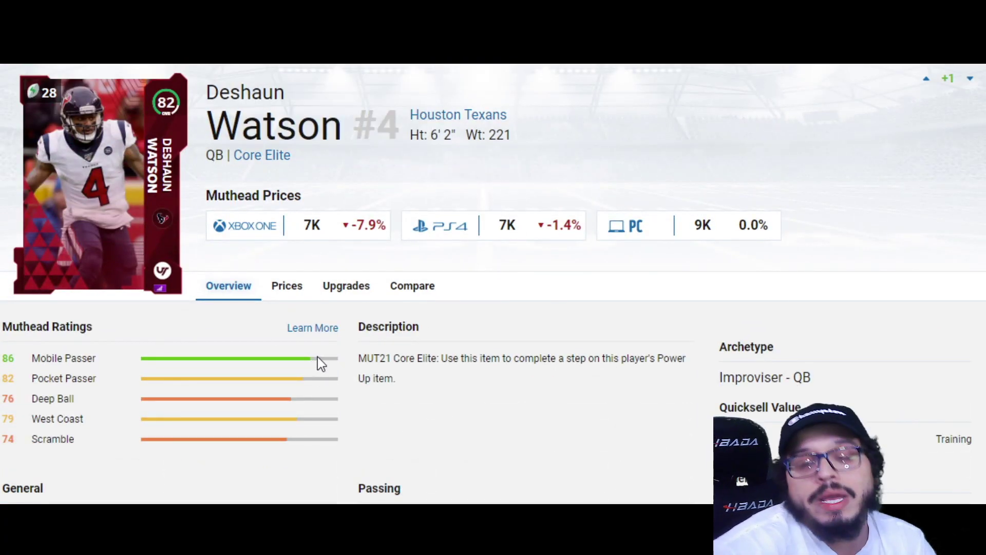
Step: Show the Indianapolis Colts players sorted by overall and examine the first page of the list
{"action": "mouse_move", "coordinate": [685, 177]}
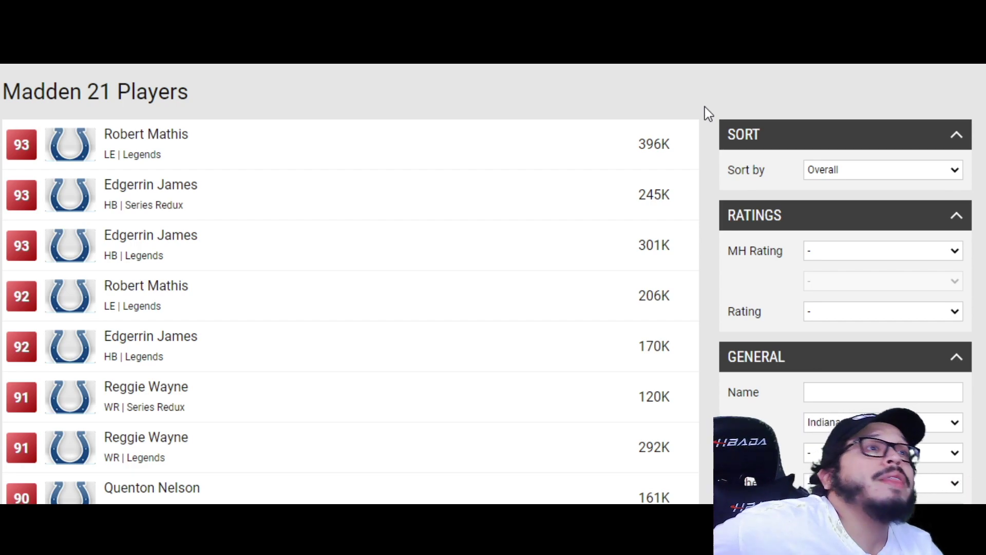
{"action": "scroll", "coordinate": [742, 156], "scroll_direction": "down", "scroll_amount": 3}
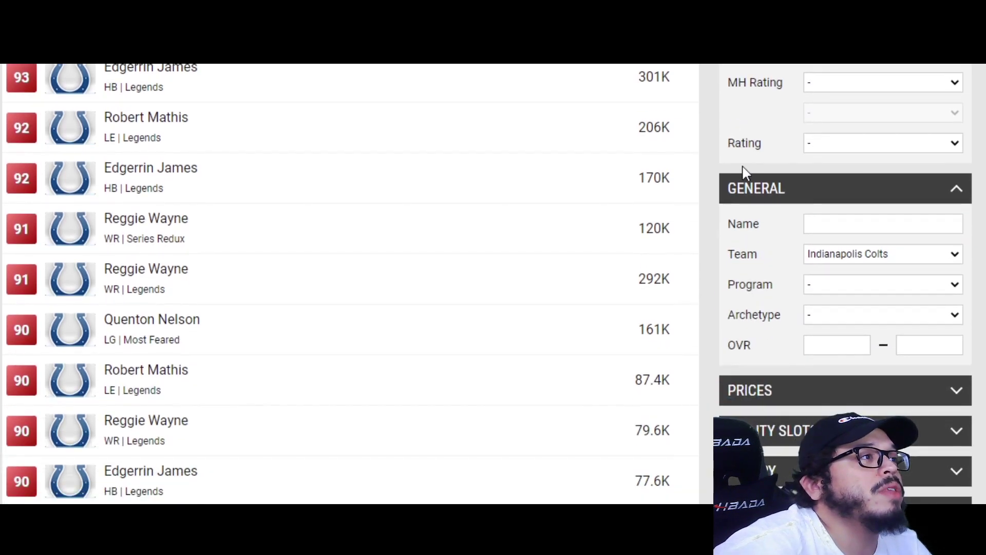
{"action": "scroll", "coordinate": [766, 159], "scroll_direction": "down", "scroll_amount": 2}
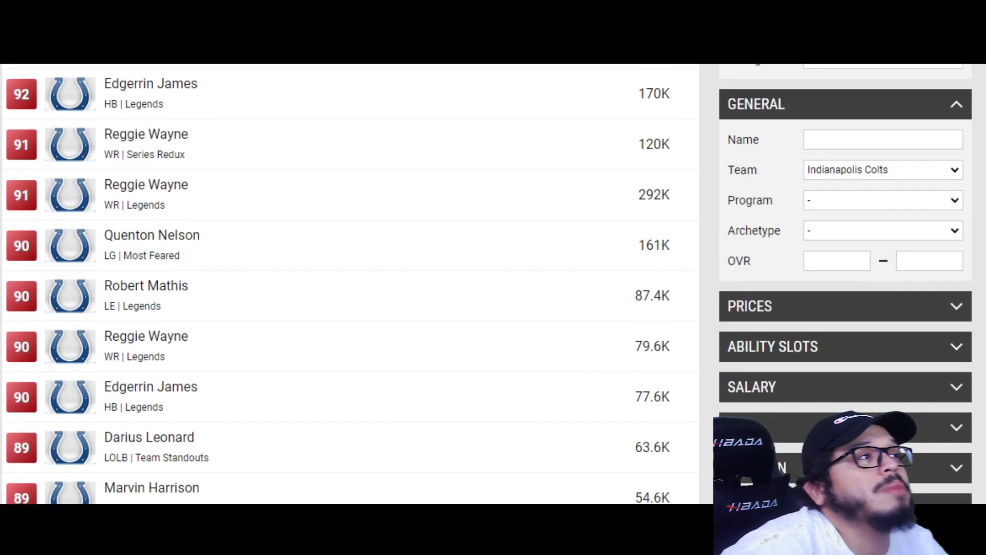
{"action": "mouse_move", "coordinate": [301, 257]}
{"action": "scroll", "coordinate": [298, 257], "scroll_direction": "down", "scroll_amount": 2}
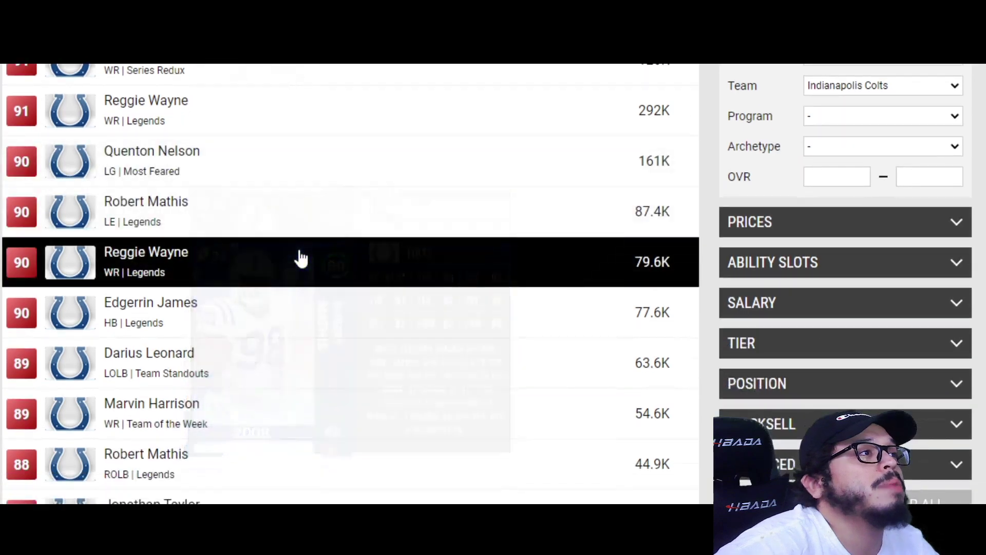
{"action": "mouse_move", "coordinate": [305, 372]}
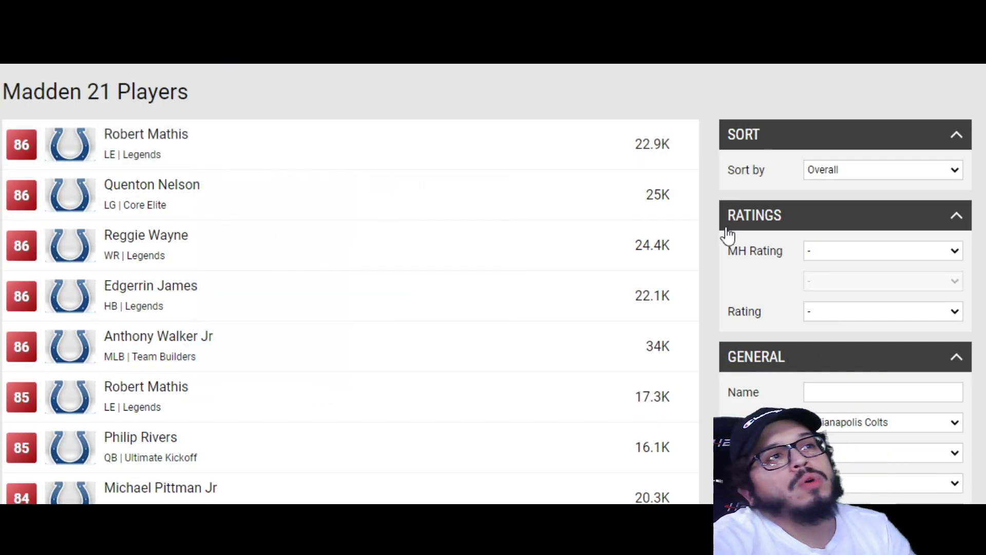
Step: Examine the second page of Indianapolis Colts players, checking the Core Elite cards near its end
{"action": "scroll", "coordinate": [714, 242], "scroll_direction": "down", "scroll_amount": 10}
{"action": "scroll", "coordinate": [708, 258], "scroll_direction": "down", "scroll_amount": 6}
{"action": "scroll", "coordinate": [709, 258], "scroll_direction": "up", "scroll_amount": 2}
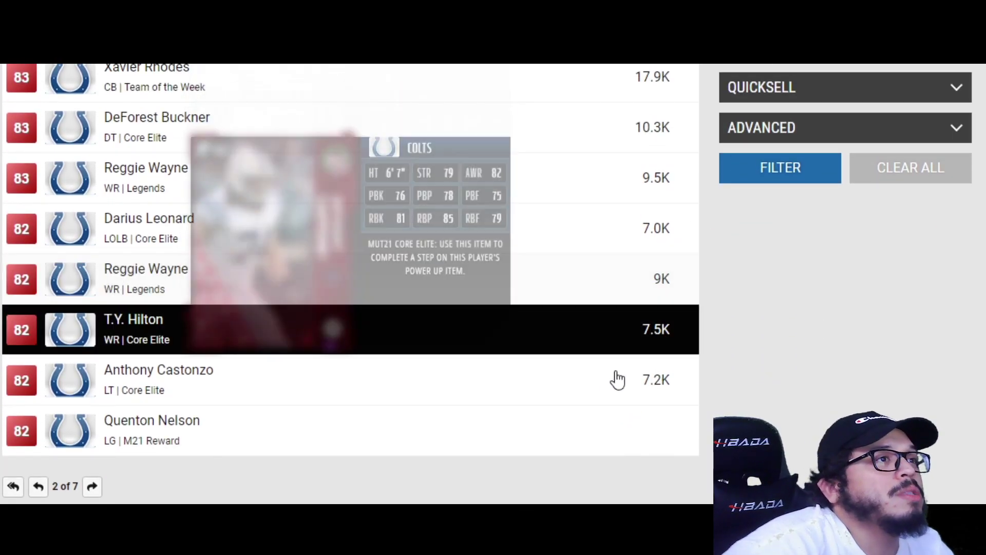
{"action": "mouse_move", "coordinate": [430, 396]}
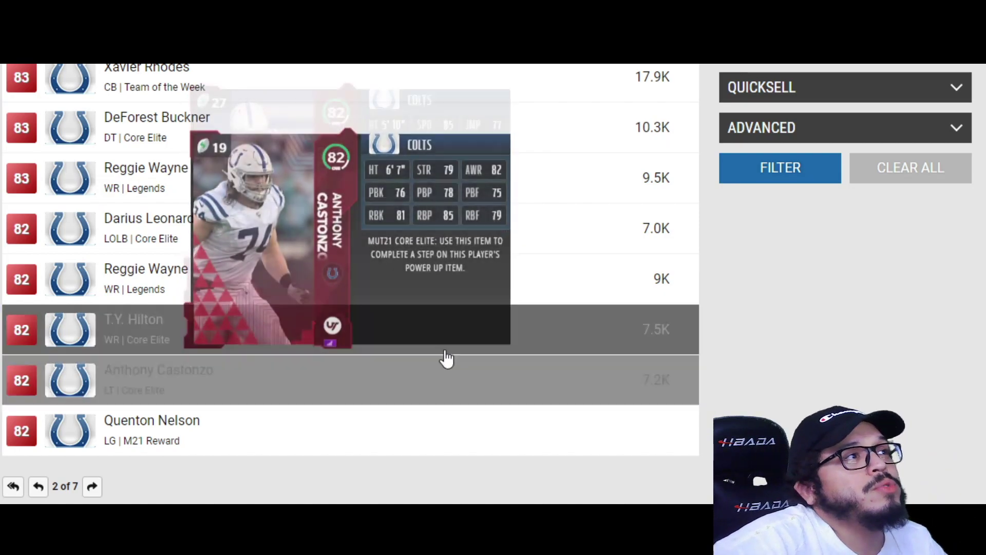
Step: Review the Core Elite T.Y. Hilton and Anthony Castonzo card pages, including Hilton's attributes
{"action": "scroll", "coordinate": [603, 360], "scroll_direction": "down", "scroll_amount": 5}
{"action": "scroll", "coordinate": [605, 361], "scroll_direction": "up", "scroll_amount": 5}
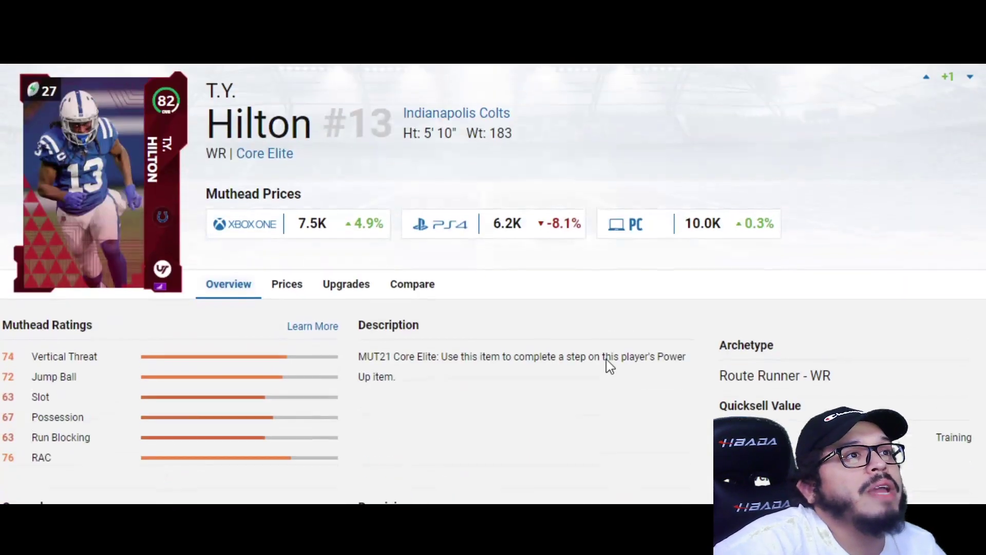
{"action": "left_click", "coordinate": [688, 51]}
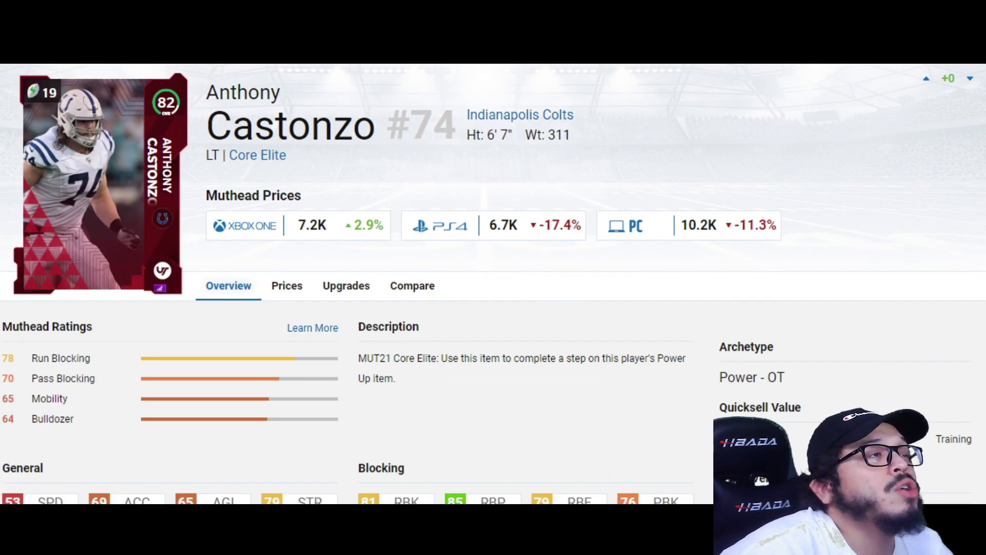
{"action": "key", "text": "alt+Left"}
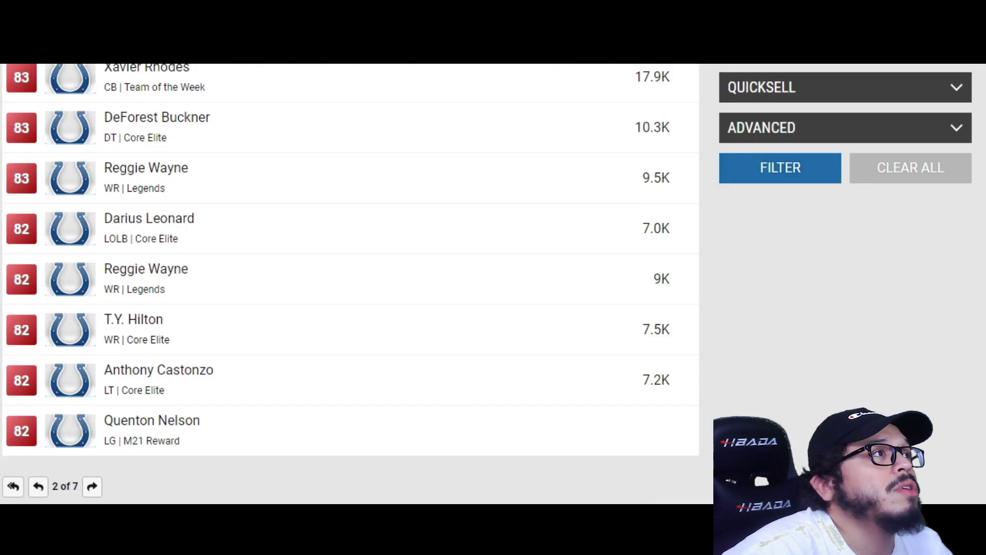
Step: Return to the Indianapolis Colts list and open the Team of the Week Xavier Rhodes card to check its attributes and other versions
{"action": "scroll", "coordinate": [266, 244], "scroll_direction": "up", "scroll_amount": 8}
{"action": "scroll", "coordinate": [332, 314], "scroll_direction": "down", "scroll_amount": 5}
{"action": "left_click", "coordinate": [252, 239]}
{"action": "scroll", "coordinate": [452, 380], "scroll_direction": "down", "scroll_amount": 6}
{"action": "scroll", "coordinate": [455, 362], "scroll_direction": "down", "scroll_amount": 4}
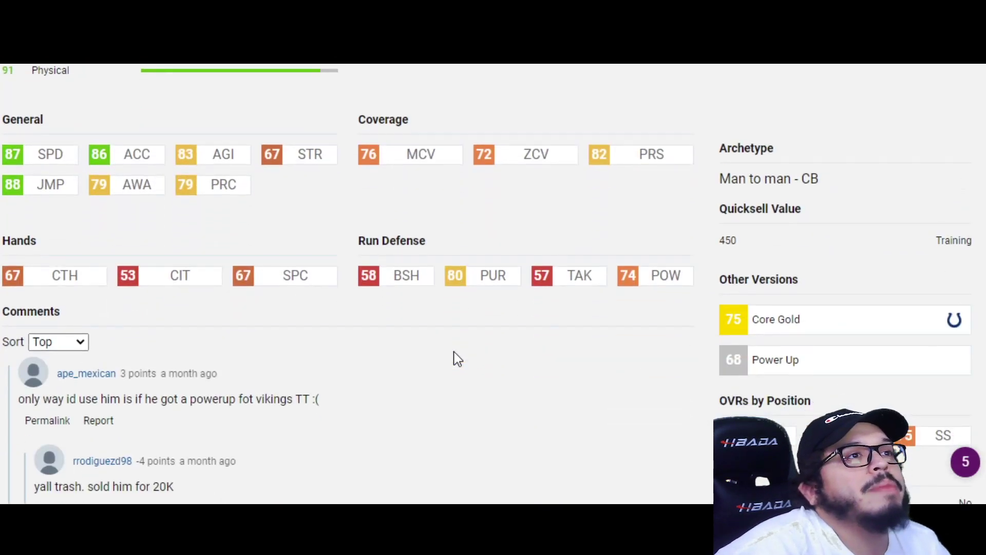
{"action": "scroll", "coordinate": [455, 357], "scroll_direction": "up", "scroll_amount": 8}
{"action": "scroll", "coordinate": [444, 348], "scroll_direction": "down", "scroll_amount": 2}
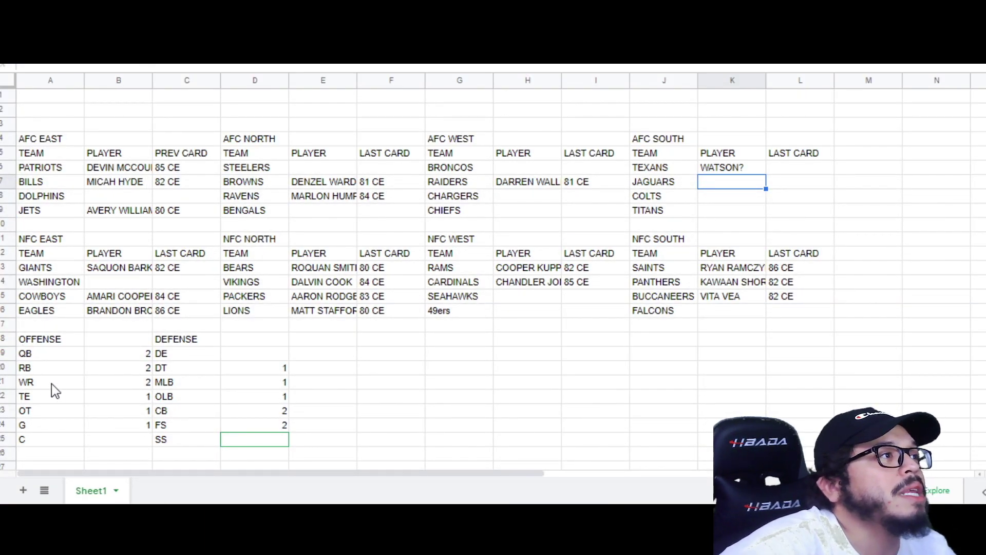
Step: Switch to the prediction spreadsheet in Google Sheets and check the released-card counts for the offensive positions, especially OT
{"action": "left_click", "coordinate": [133, 410]}
{"action": "left_click", "coordinate": [92, 452]}
{"action": "left_click", "coordinate": [131, 388]}
{"action": "left_click", "coordinate": [141, 409]}
{"action": "key", "text": "Delete"}
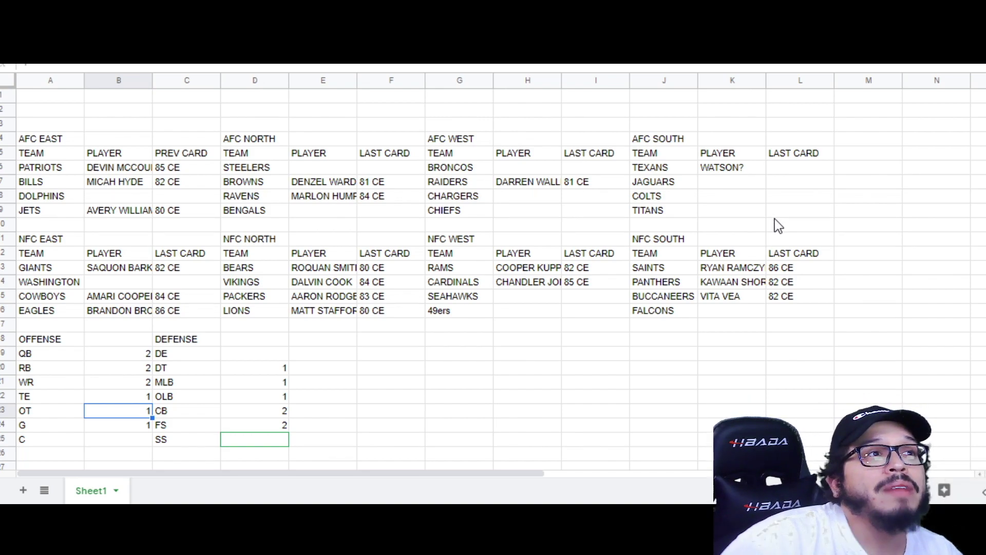
Step: Enter 82 as the last card rating for the Texans' player in the AFC South table
{"action": "left_click", "coordinate": [803, 172]}
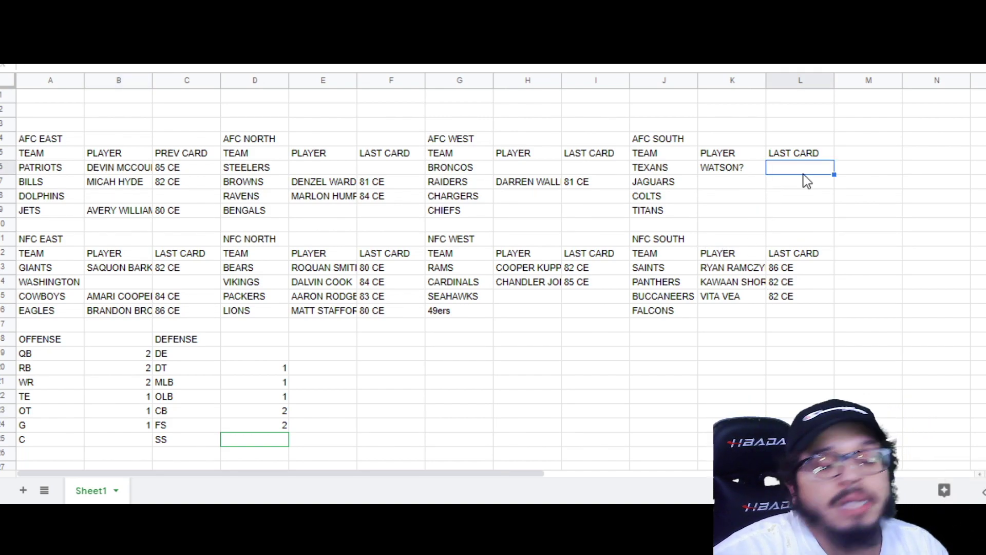
{"action": "type", "text": "82"}
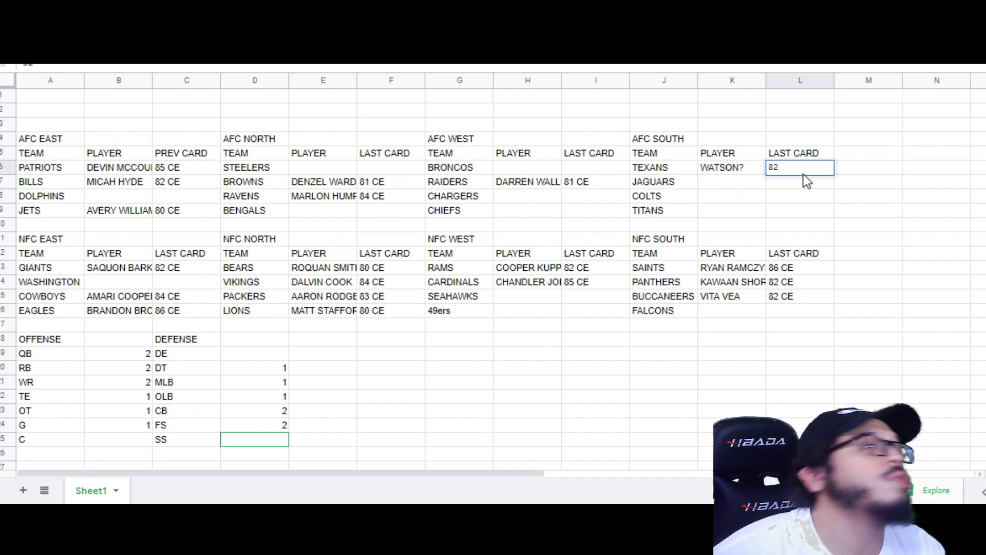
{"action": "left_click", "coordinate": [795, 213]}
Step: Enter COSTANZO as the Colts' predicted player in the AFC South table
{"action": "left_click", "coordinate": [746, 182]}
{"action": "left_click", "coordinate": [723, 202]}
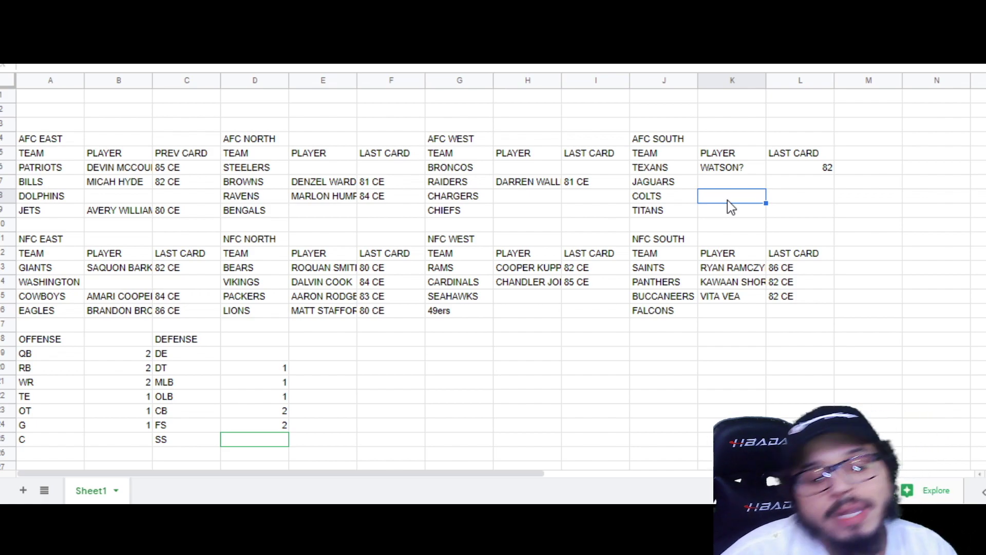
{"action": "type", "text": "COSTANZO"}
{"action": "key", "text": "Tab"}
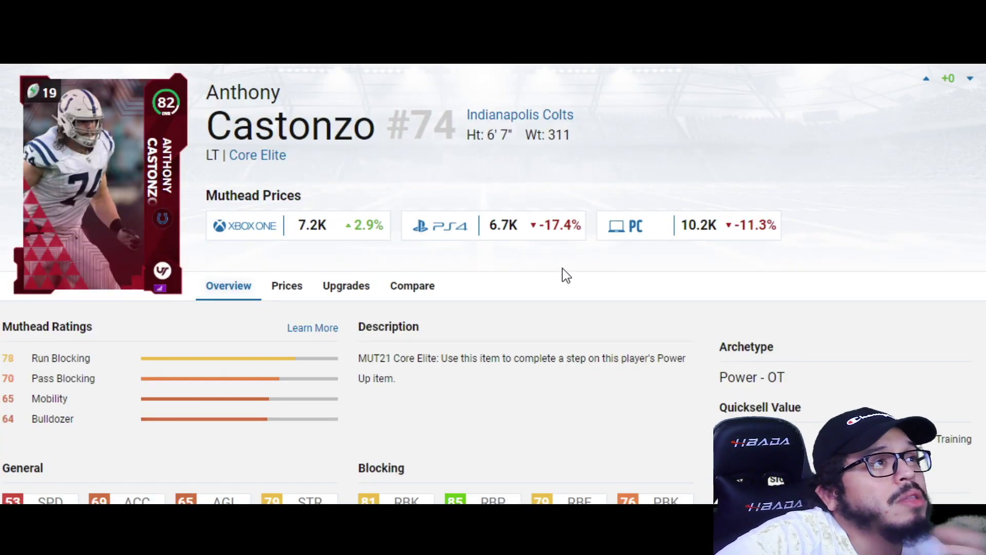
Step: Return to the Core Elite Anthony Castonzo page on Muthead and check his blocking attributes and other versions
{"action": "scroll", "coordinate": [565, 272], "scroll_direction": "down", "scroll_amount": 5}
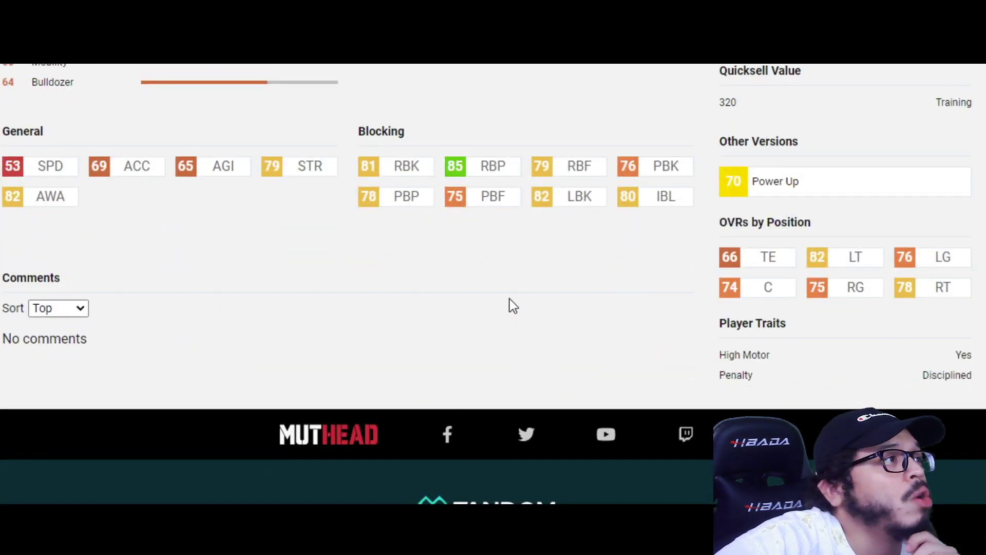
{"action": "scroll", "coordinate": [514, 301], "scroll_direction": "up", "scroll_amount": 5}
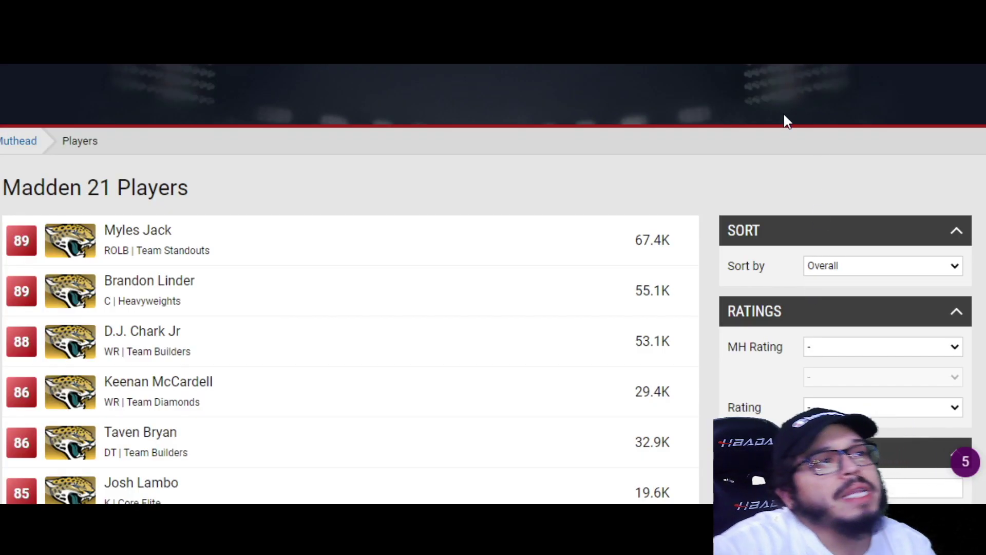
Step: Browse the Jacksonville Jaguars players by overall and review the Core Elite Andrew Norwell and Joe Schobert cards
{"action": "scroll", "coordinate": [740, 140], "scroll_direction": "down", "scroll_amount": 2}
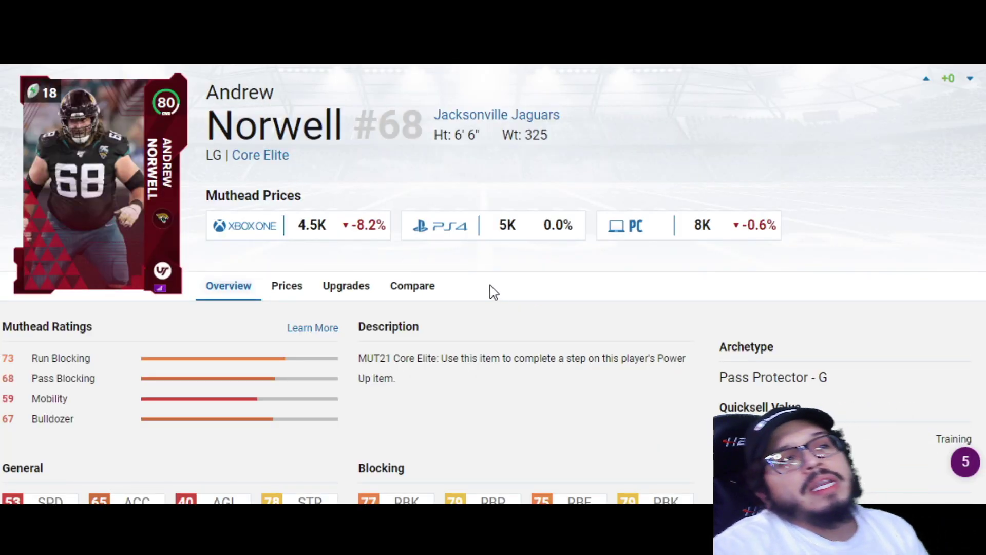
{"action": "scroll", "coordinate": [495, 248], "scroll_direction": "down", "scroll_amount": 3}
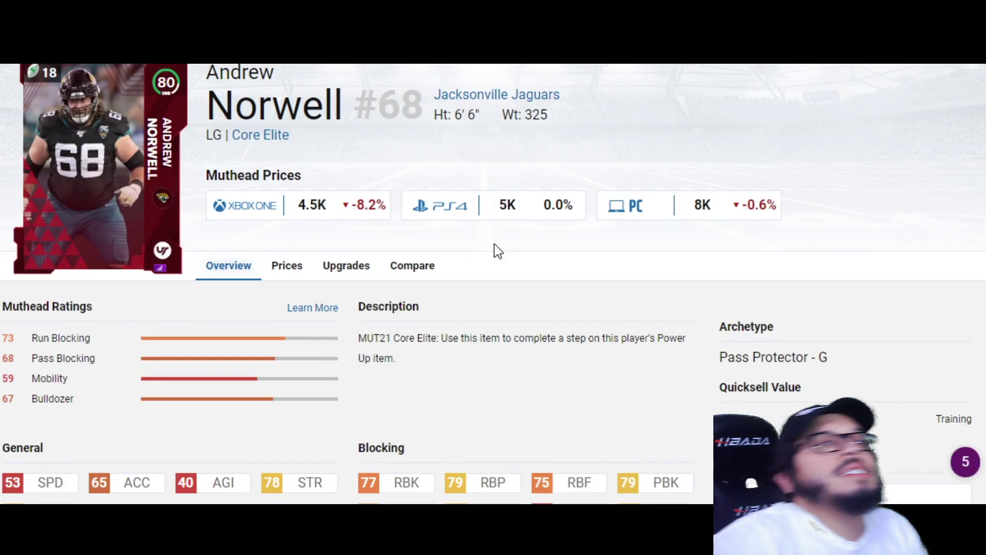
{"action": "scroll", "coordinate": [683, 280], "scroll_direction": "up", "scroll_amount": 3}
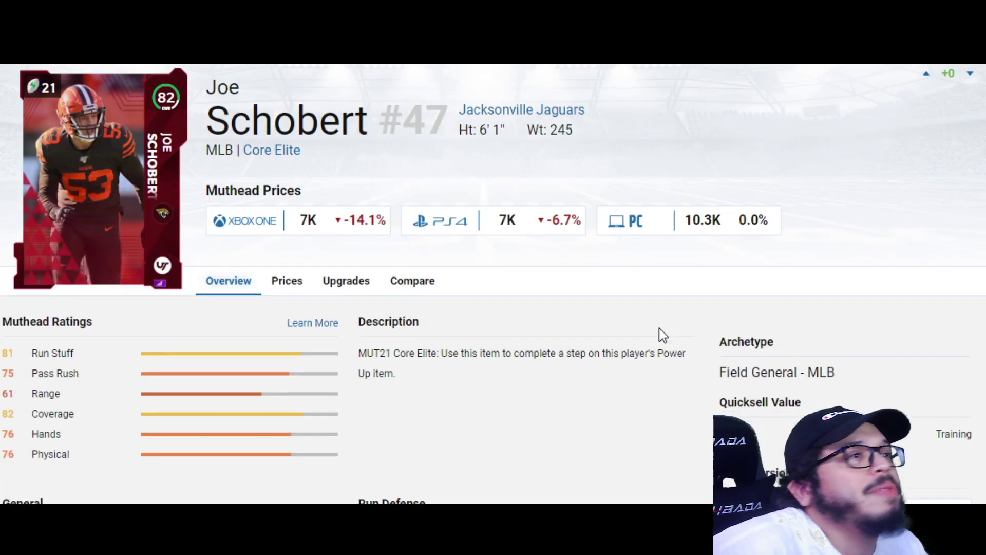
{"action": "scroll", "coordinate": [662, 326], "scroll_direction": "down", "scroll_amount": 3}
{"action": "scroll", "coordinate": [652, 320], "scroll_direction": "up", "scroll_amount": 3}
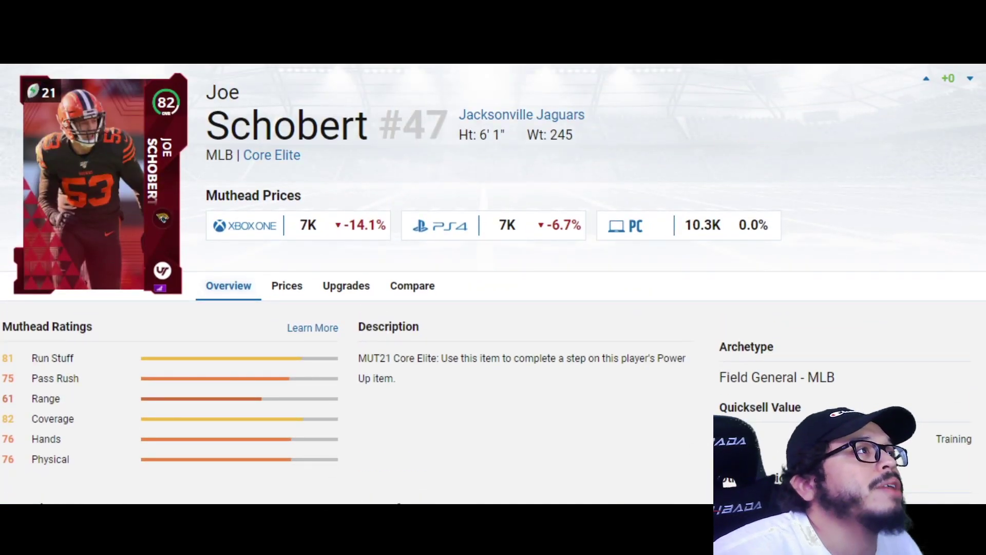
Step: Switch to the prediction spreadsheet and compare the OT and G counts with the Colts' row
{"action": "key", "text": "ctrl+Tab"}
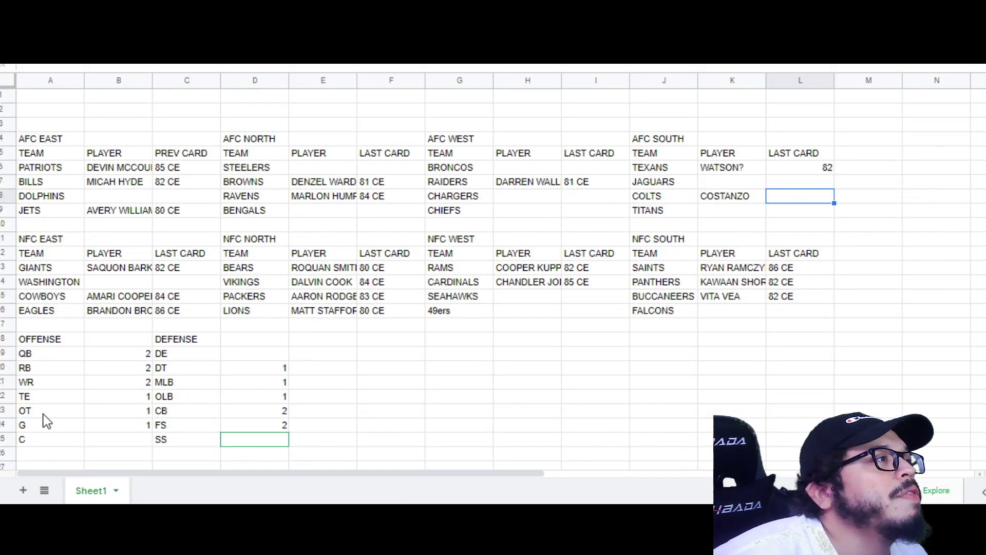
{"action": "left_click", "coordinate": [141, 420]}
{"action": "left_click", "coordinate": [805, 201]}
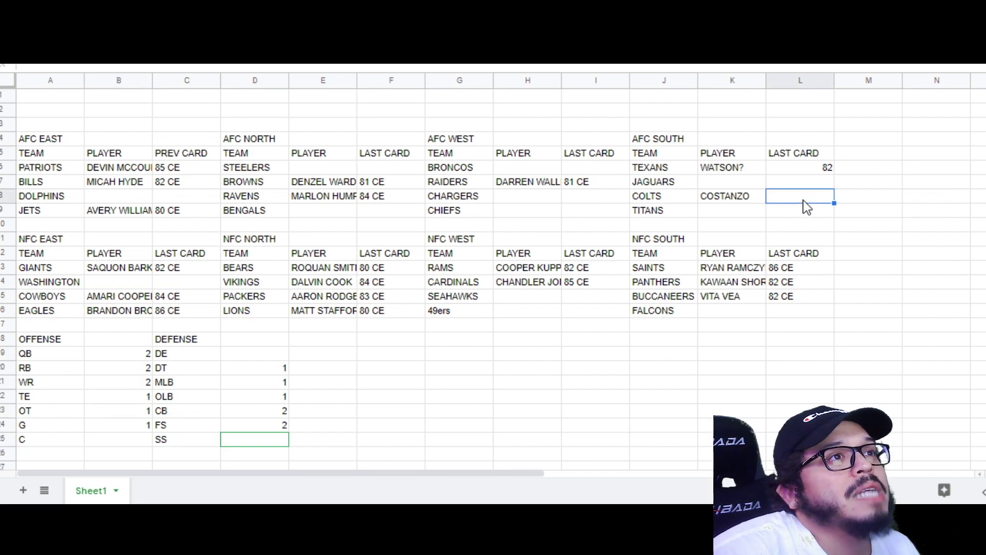
{"action": "left_click", "coordinate": [142, 426]}
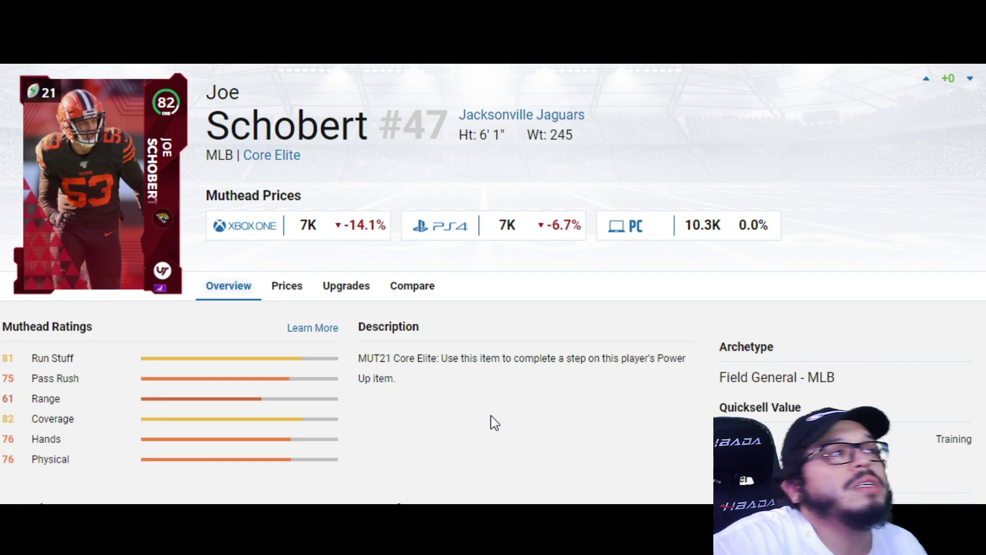
Step: Go back to the Core Elite Joe Schobert page on Muthead and examine his attributes and player traits
{"action": "scroll", "coordinate": [494, 422], "scroll_direction": "down", "scroll_amount": 3}
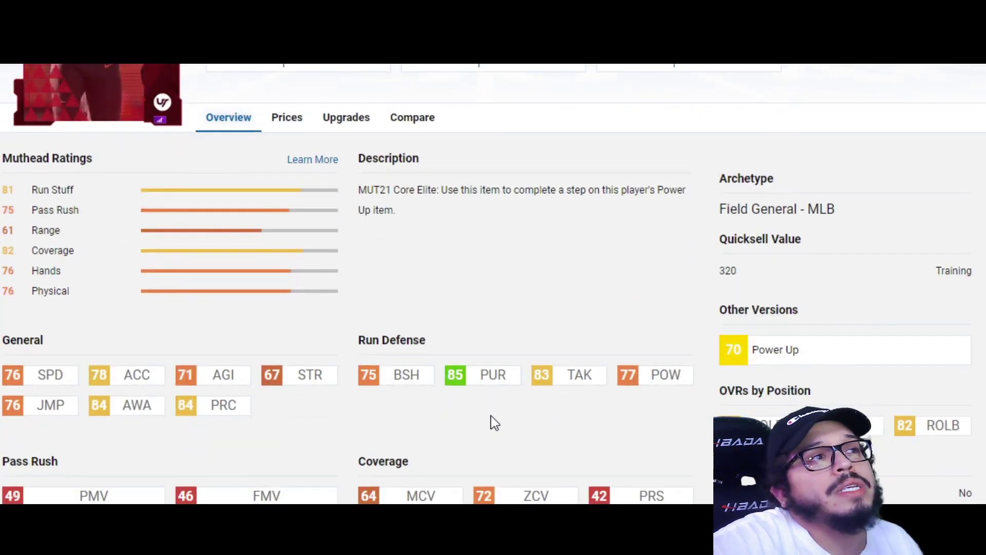
{"action": "scroll", "coordinate": [503, 405], "scroll_direction": "down", "scroll_amount": 6}
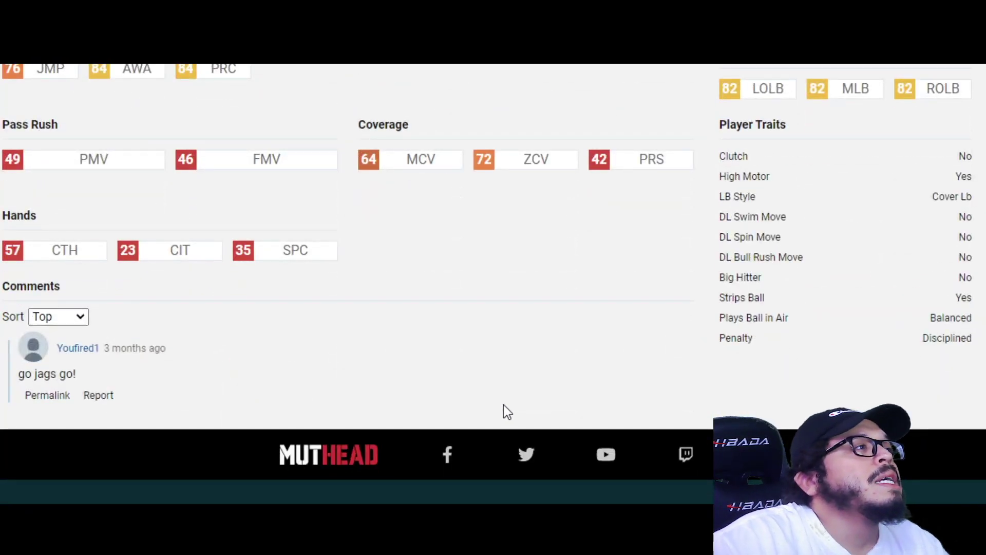
{"action": "scroll", "coordinate": [504, 404], "scroll_direction": "up", "scroll_amount": 8}
{"action": "scroll", "coordinate": [504, 405], "scroll_direction": "up", "scroll_amount": 2}
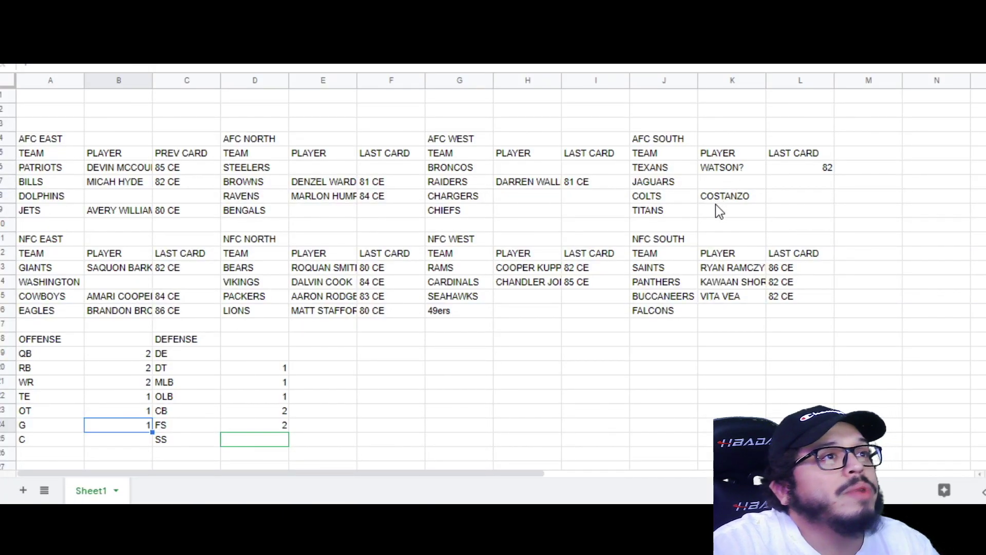
Step: Enter NORWELL as the Jaguars' predicted player in the spreadsheet's AFC South table
{"action": "left_click", "coordinate": [722, 182]}
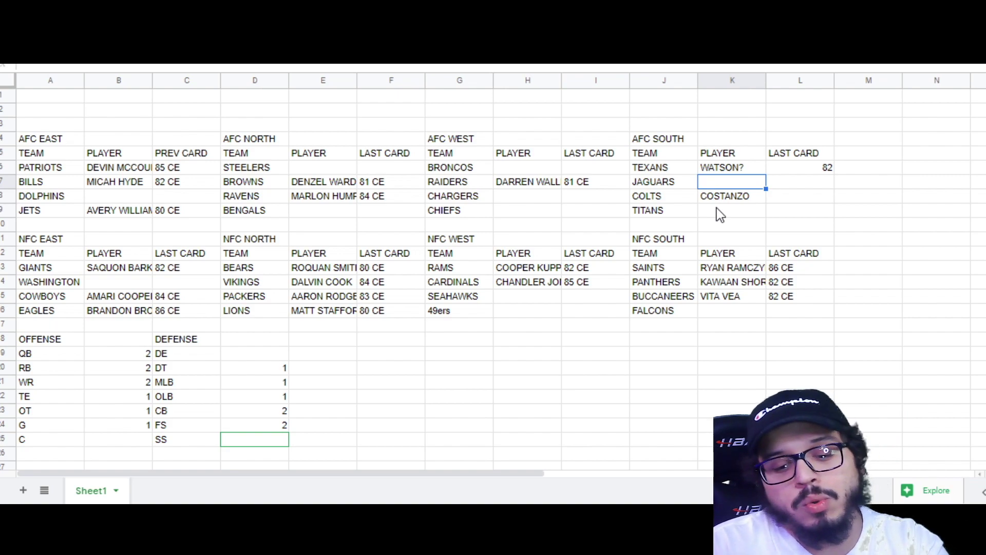
{"action": "type", "text": "NORWELL"}
{"action": "key", "text": "Tab"}
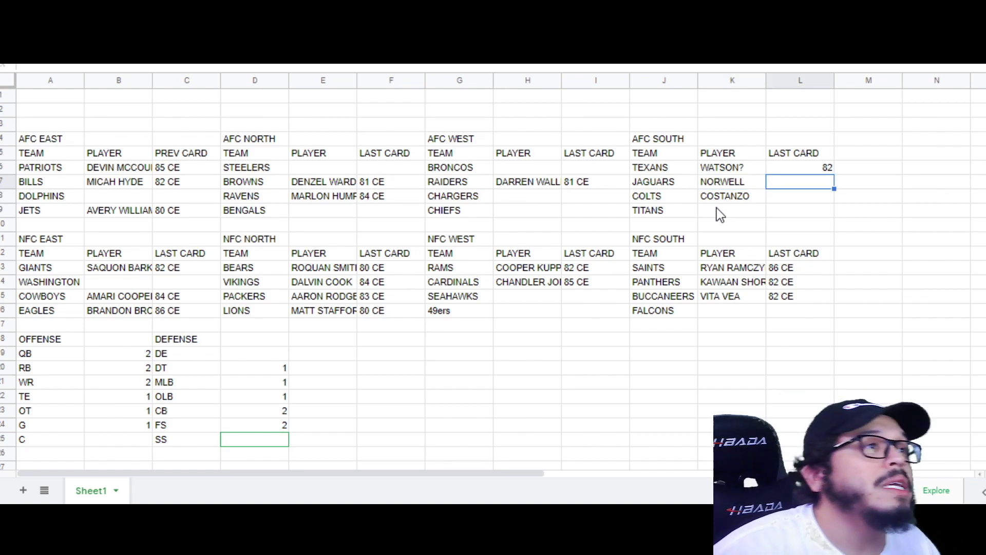
{"action": "left_click", "coordinate": [746, 181]}
Step: Switch to Muthead and examine the Tennessee Titans players with power-ups sorted by overall, focusing on the Core Elite cards
{"action": "key", "text": "ctrl+Tab"}
{"action": "scroll", "coordinate": [728, 164], "scroll_direction": "down", "scroll_amount": 2}
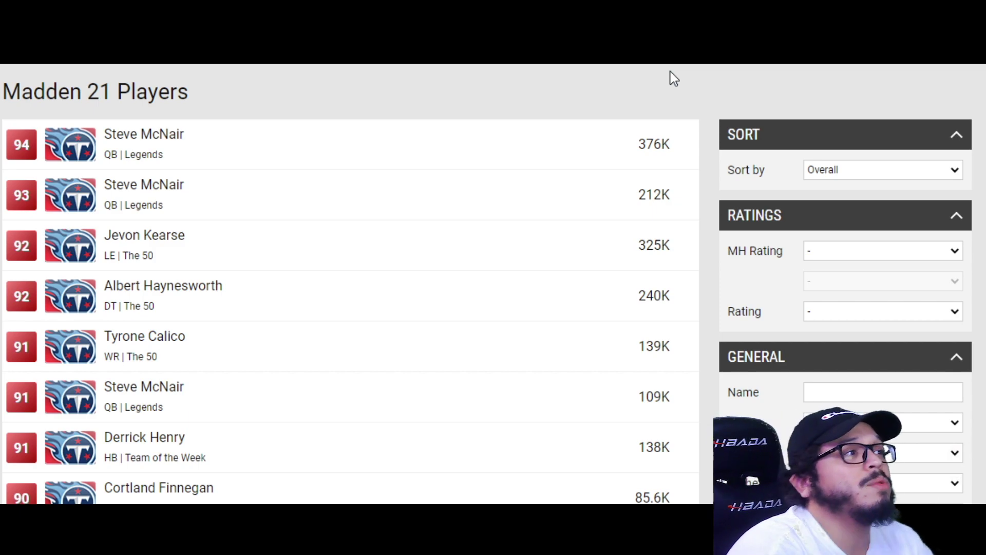
{"action": "scroll", "coordinate": [375, 181], "scroll_direction": "down", "scroll_amount": 20}
{"action": "mouse_move", "coordinate": [375, 181]}
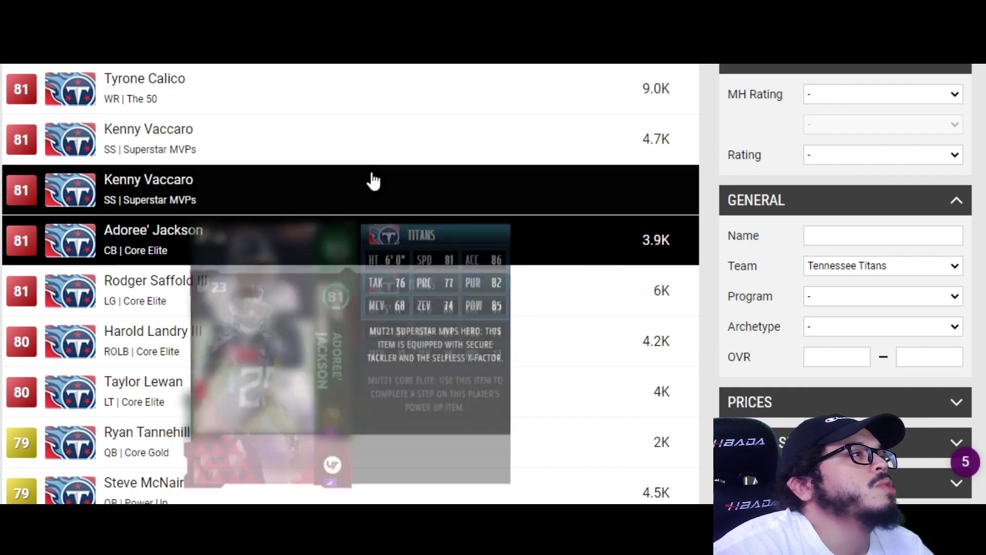
{"action": "scroll", "coordinate": [282, 195], "scroll_direction": "down", "scroll_amount": 2}
{"action": "mouse_move", "coordinate": [190, 204]}
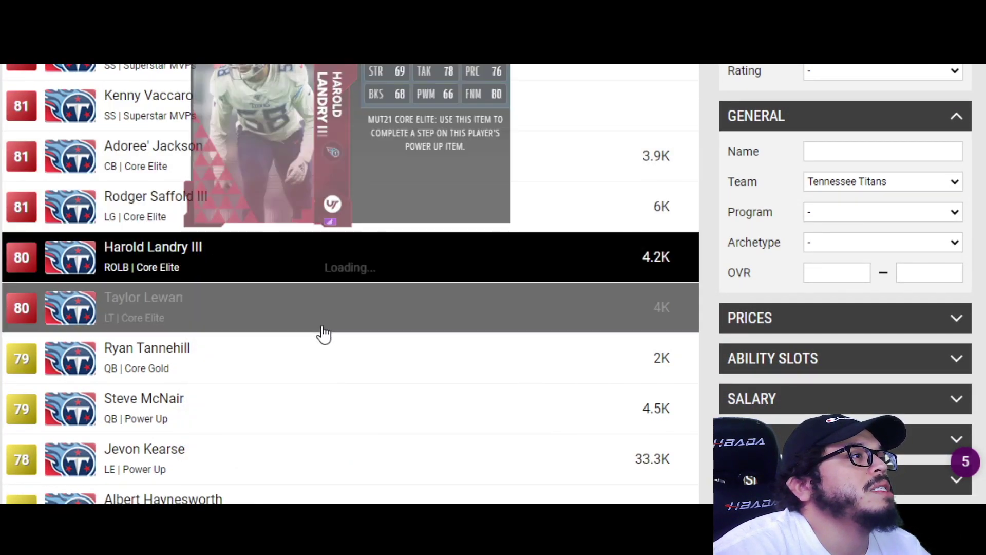
{"action": "scroll", "coordinate": [354, 336], "scroll_direction": "down", "scroll_amount": 7}
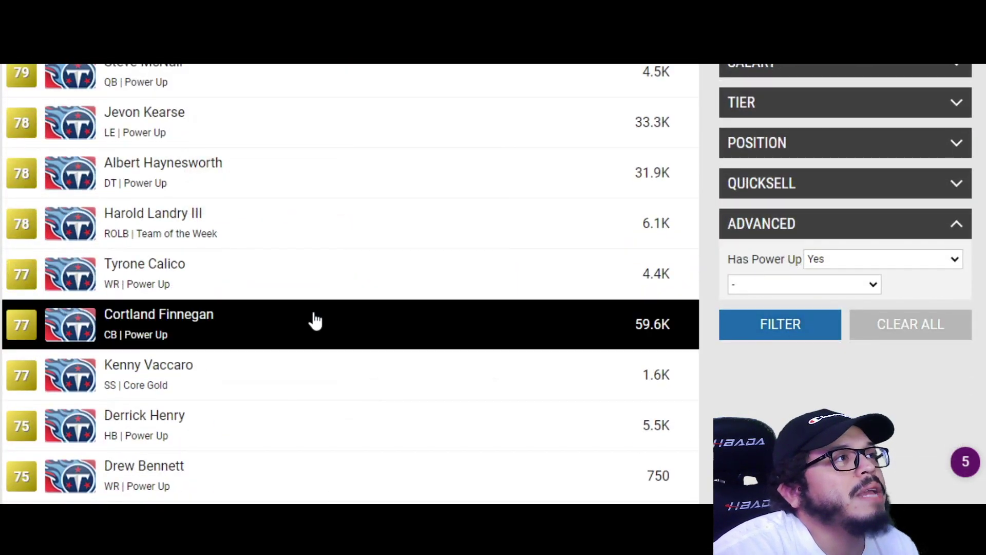
{"action": "scroll", "coordinate": [318, 320], "scroll_direction": "up", "scroll_amount": 4}
{"action": "scroll", "coordinate": [240, 280], "scroll_direction": "down", "scroll_amount": 1}
{"action": "scroll", "coordinate": [240, 280], "scroll_direction": "down", "scroll_amount": 10}
{"action": "scroll", "coordinate": [225, 308], "scroll_direction": "up", "scroll_amount": 5}
Step: Open Tennessee Titans Core Elite cards and review Rodger Saffold III's ratings and blocking attributes
{"action": "left_click", "coordinate": [108, 139]}
{"action": "scroll", "coordinate": [662, 207], "scroll_direction": "down", "scroll_amount": 5}
{"action": "scroll", "coordinate": [639, 188], "scroll_direction": "up", "scroll_amount": 5}
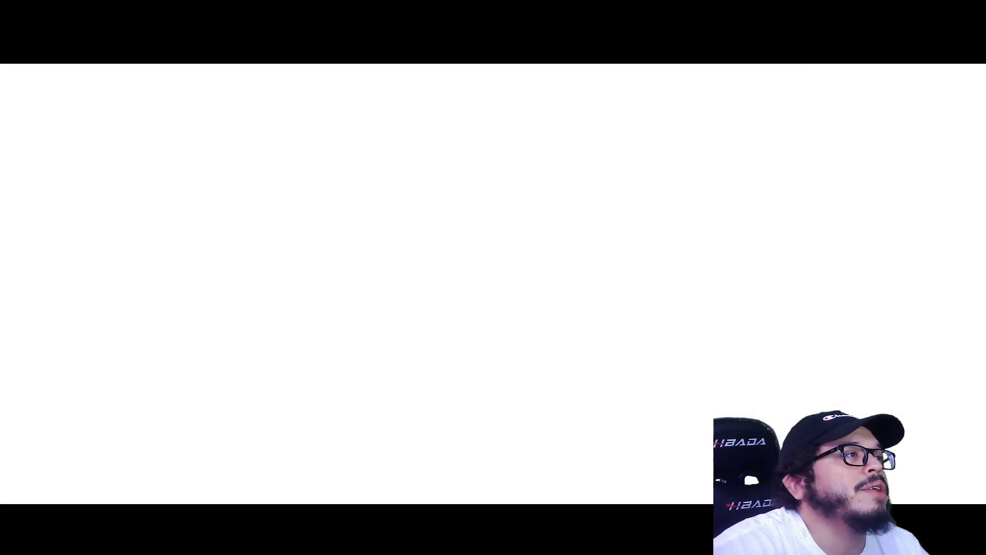
{"action": "scroll", "coordinate": [554, 191], "scroll_direction": "down", "scroll_amount": 2}
{"action": "scroll", "coordinate": [555, 190], "scroll_direction": "up", "scroll_amount": 2}
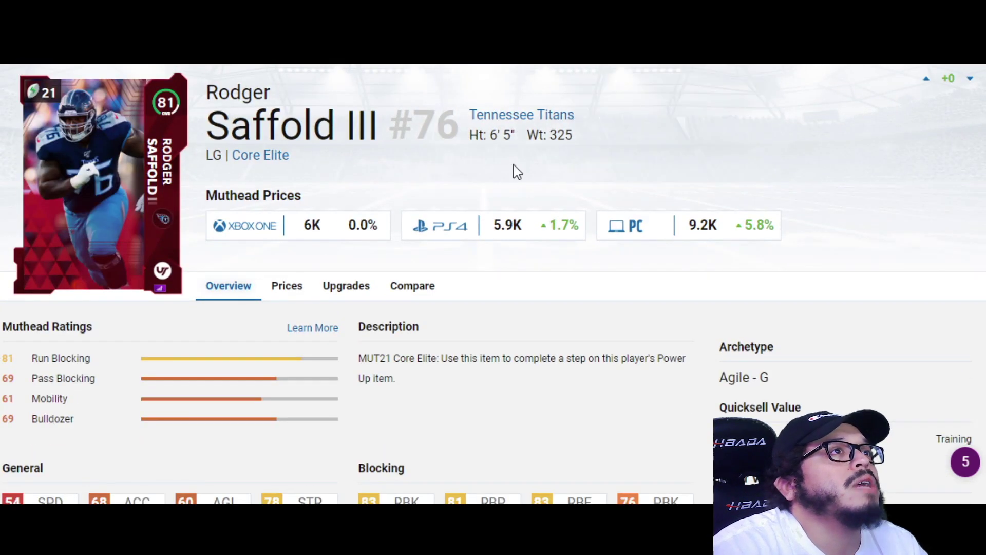
{"action": "scroll", "coordinate": [498, 229], "scroll_direction": "down", "scroll_amount": 4}
{"action": "scroll", "coordinate": [500, 232], "scroll_direction": "up", "scroll_amount": 4}
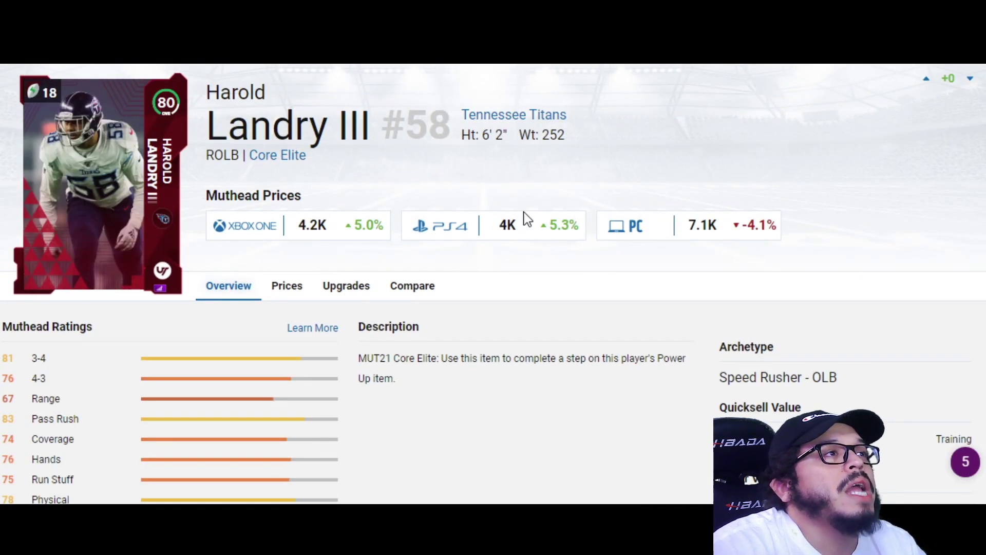
Step: Examine the Core Elite Harold Landry III card's ratings, attributes and other versions
{"action": "scroll", "coordinate": [528, 223], "scroll_direction": "down", "scroll_amount": 6}
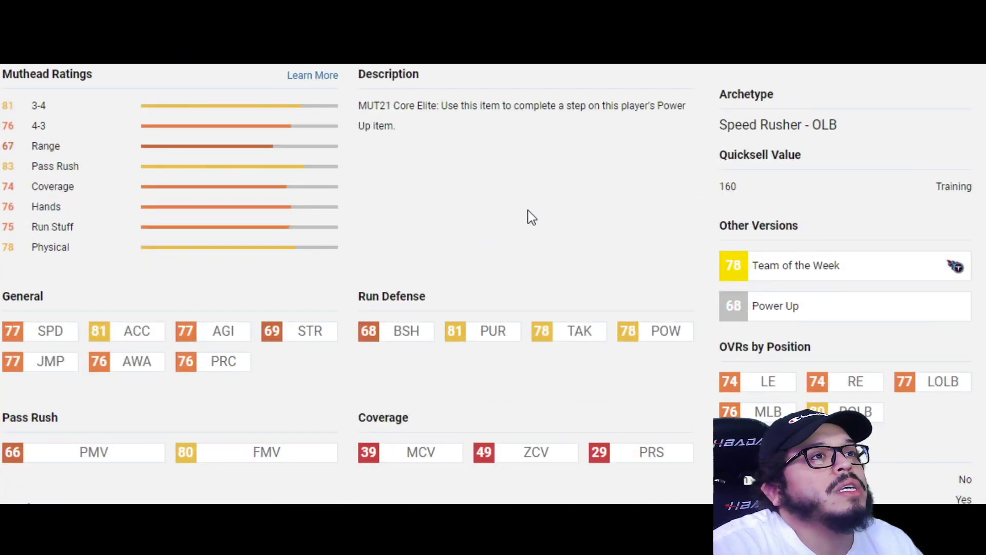
{"action": "scroll", "coordinate": [529, 210], "scroll_direction": "up", "scroll_amount": 6}
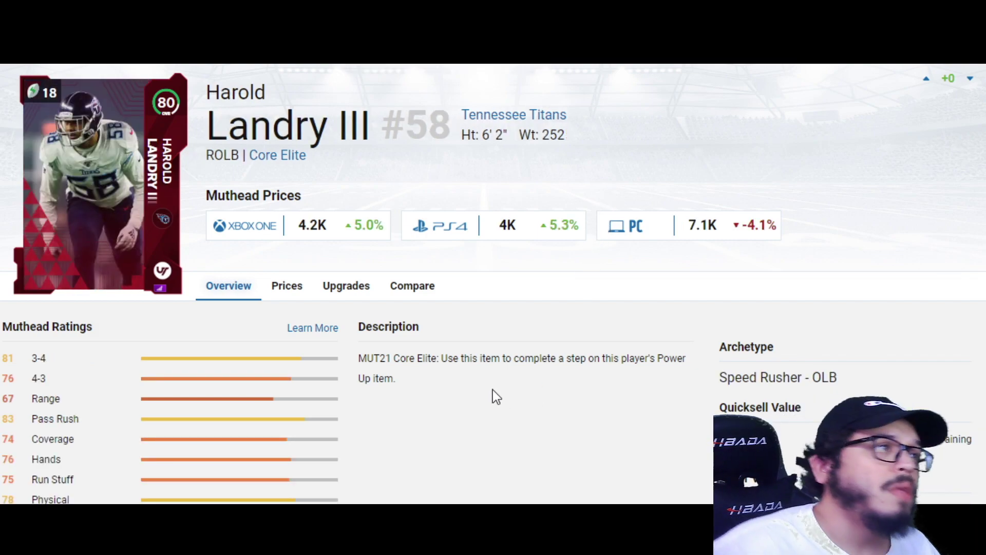
{"action": "scroll", "coordinate": [519, 395], "scroll_direction": "down", "scroll_amount": 6}
{"action": "scroll", "coordinate": [403, 411], "scroll_direction": "up", "scroll_amount": 6}
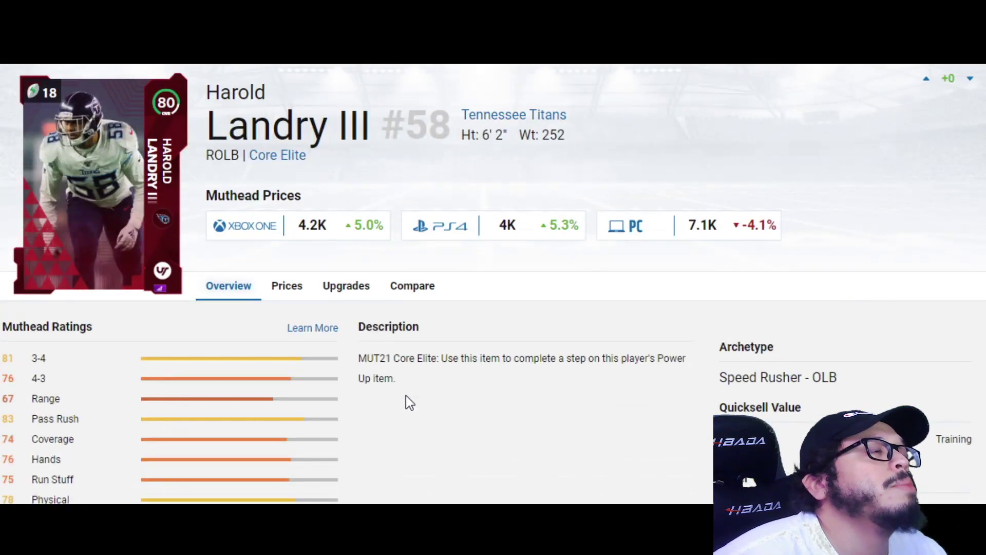
{"action": "scroll", "coordinate": [537, 424], "scroll_direction": "down", "scroll_amount": 3}
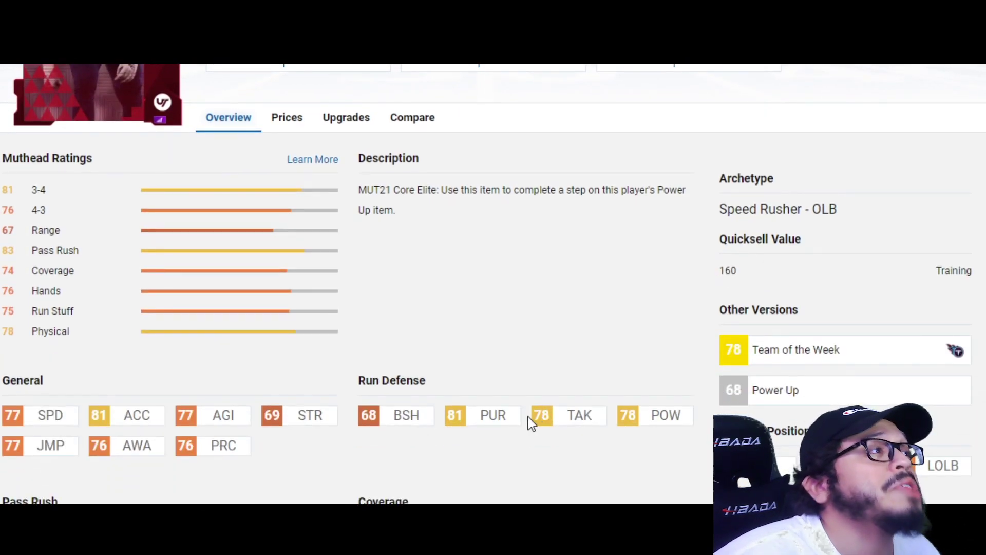
Step: Recheck Harold Landry III's speed and overall ratings and enter LANDRY?? as the Titans' predicted player in the spreadsheet's AFC South table
{"action": "double_click", "coordinate": [50, 415]}
{"action": "scroll", "coordinate": [550, 298], "scroll_direction": "up", "scroll_amount": 1}
{"action": "scroll", "coordinate": [550, 298], "scroll_direction": "up", "scroll_amount": 1}
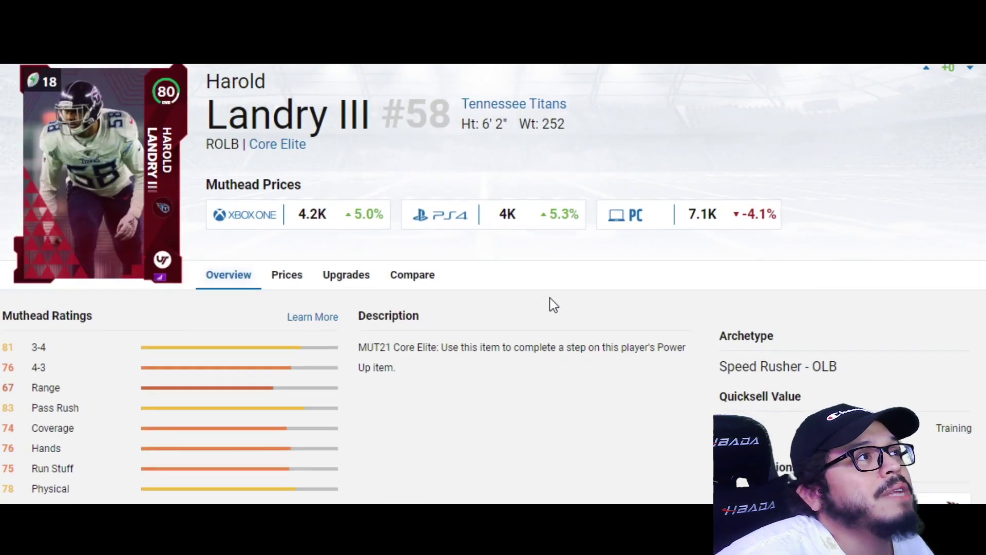
{"action": "scroll", "coordinate": [550, 298], "scroll_direction": "down", "scroll_amount": 2}
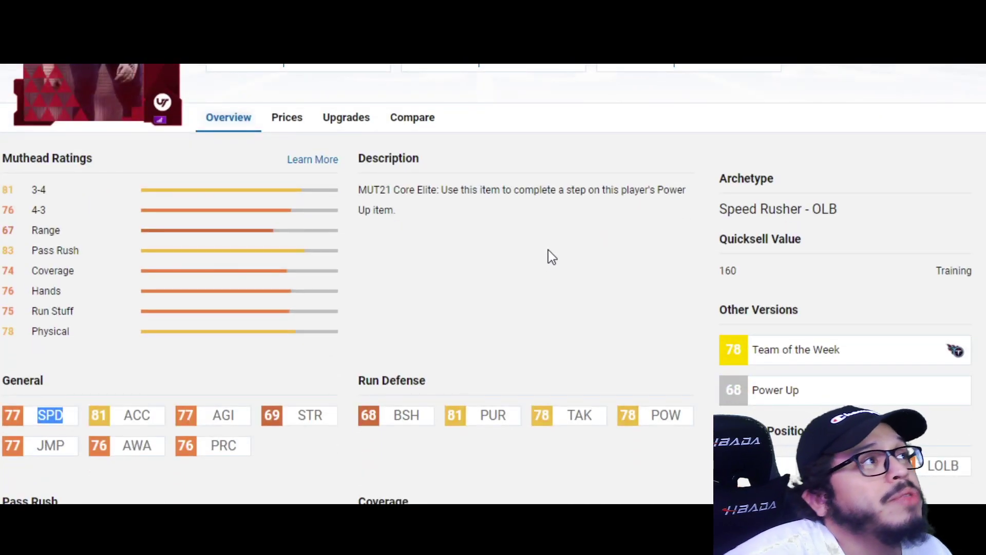
{"action": "scroll", "coordinate": [545, 277], "scroll_direction": "up", "scroll_amount": 3}
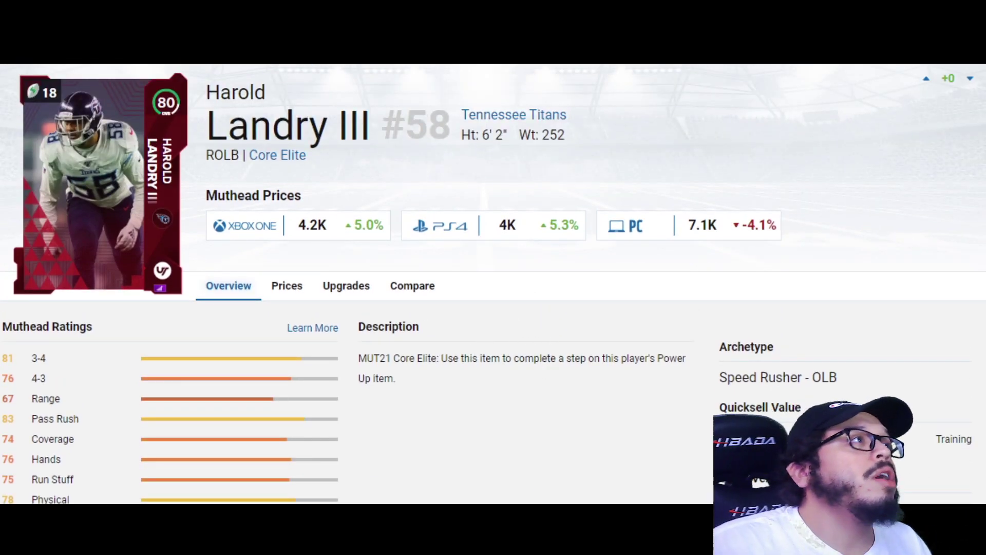
{"action": "key", "text": "ctrl+Tab"}
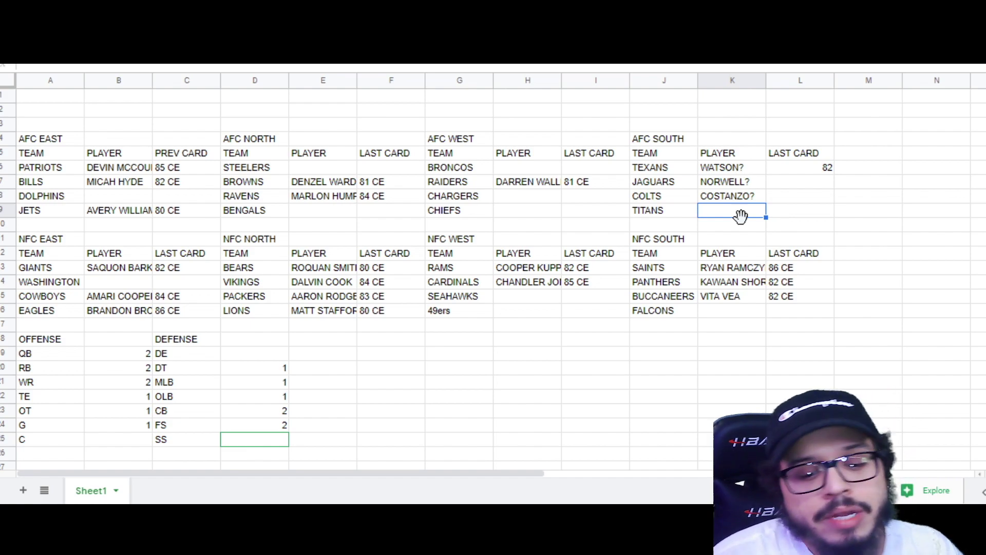
{"action": "type", "text": "LANDRY?"}
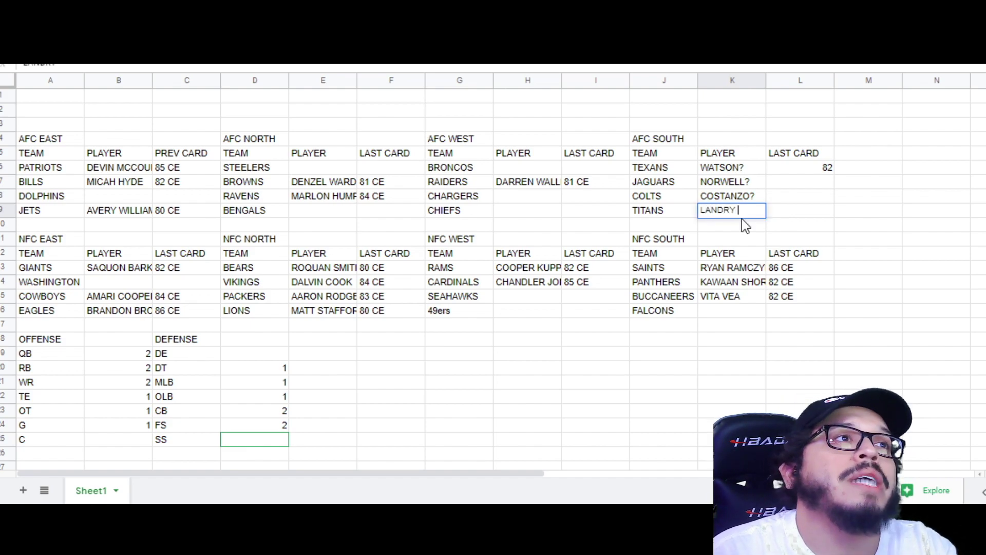
{"action": "key", "text": "Return"}
Step: Switch to Muthead and filter the Madden 21 player list to the Denver Broncos, sorted by overall
{"action": "key", "text": "ctrl+Tab"}
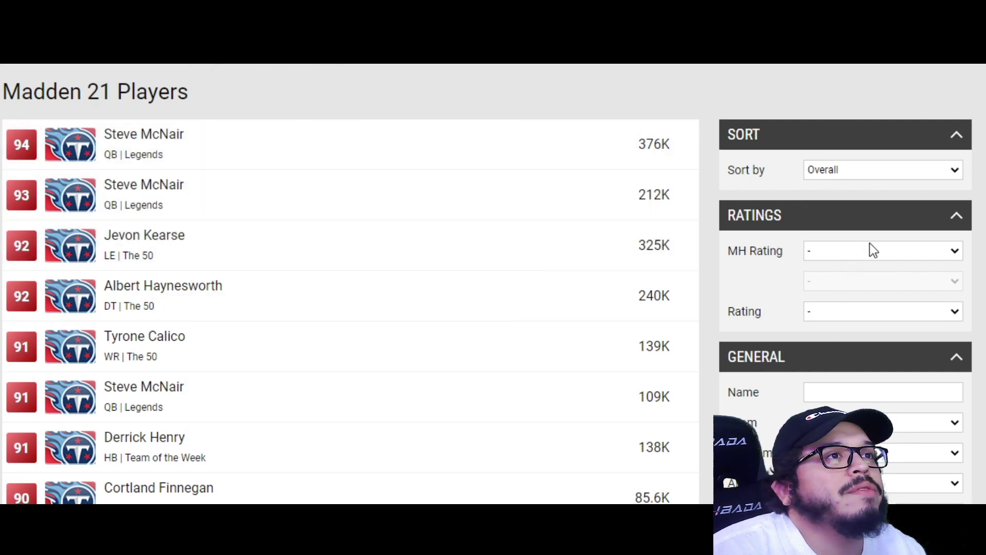
{"action": "scroll", "coordinate": [755, 277], "scroll_direction": "down", "scroll_amount": 5}
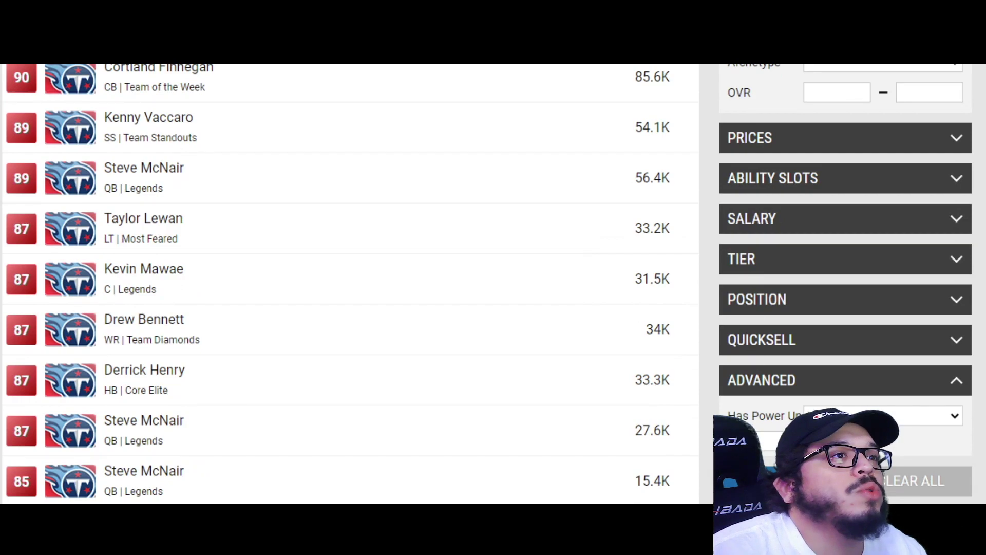
{"action": "scroll", "coordinate": [763, 359], "scroll_direction": "down", "scroll_amount": 3}
{"action": "left_click", "coordinate": [781, 228]}
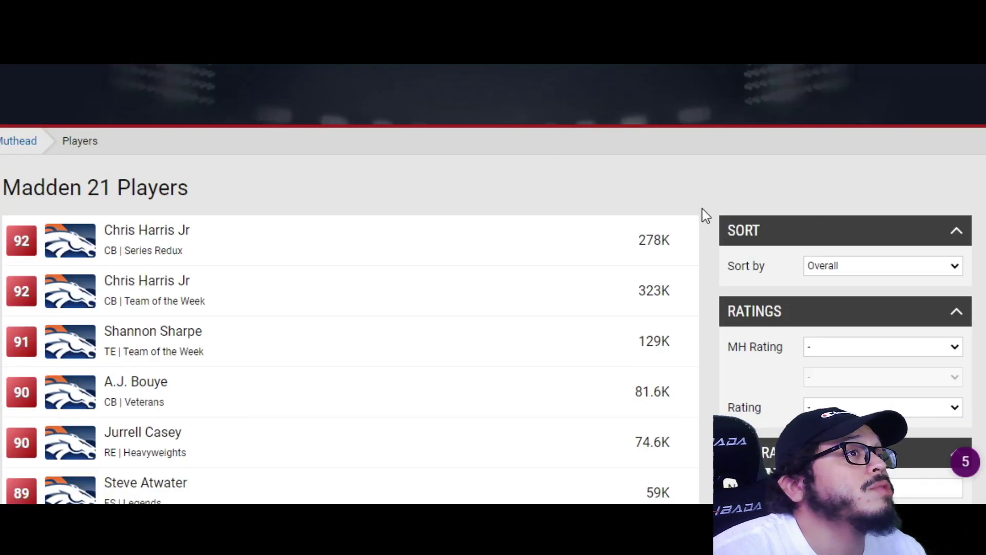
Step: Check the Bills' entry in the spreadsheet, and examine the Broncos player list on Muthead and Von Miller's Core Elite card
{"action": "key", "text": "ctrl+Tab"}
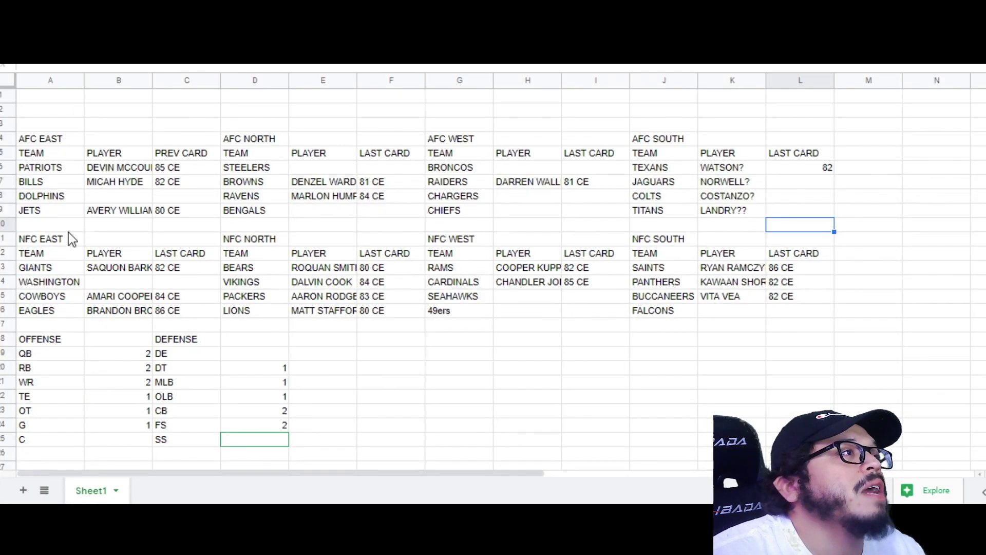
{"action": "left_click", "coordinate": [129, 183]}
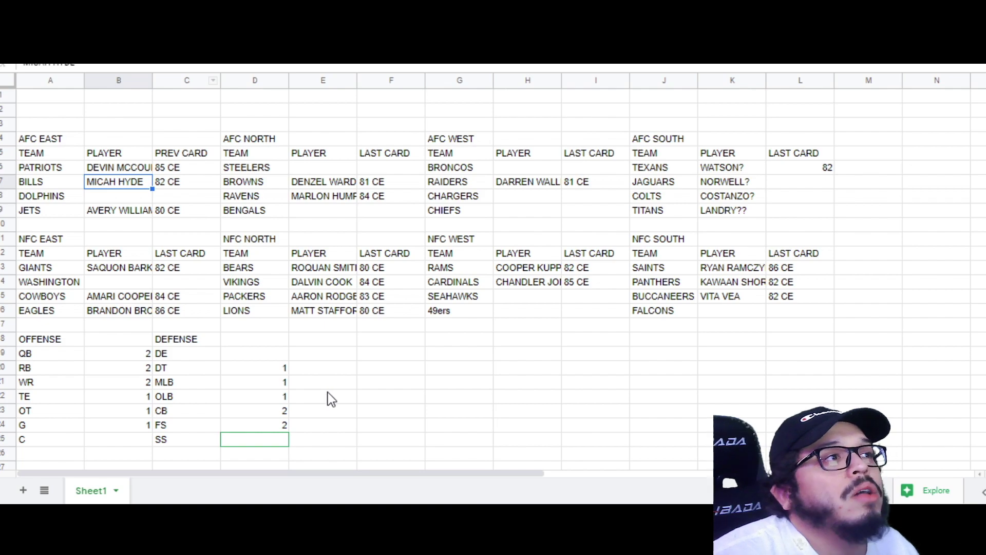
{"action": "key", "text": "ctrl+Tab"}
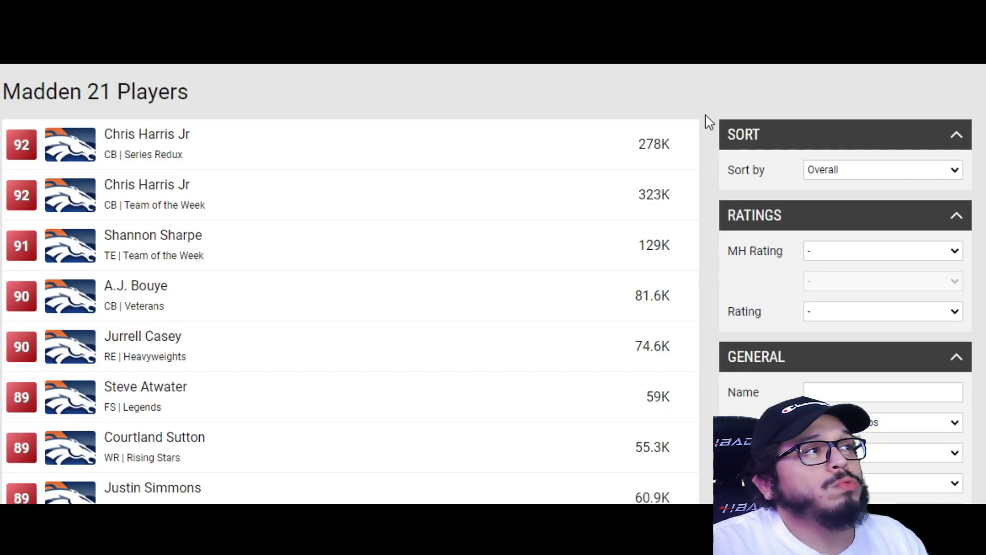
{"action": "mouse_move", "coordinate": [427, 148]}
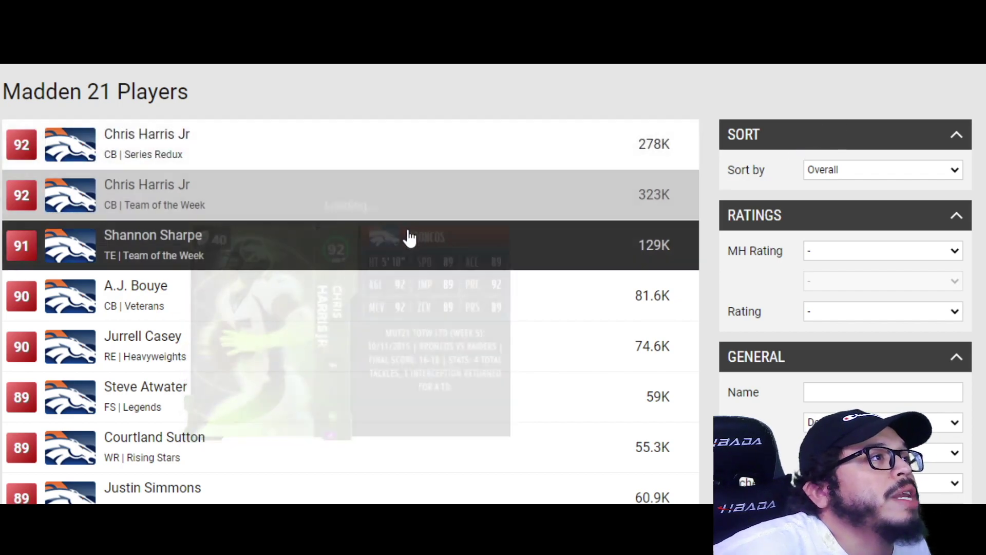
{"action": "mouse_move", "coordinate": [572, 286]}
{"action": "scroll", "coordinate": [454, 279], "scroll_direction": "down", "scroll_amount": 2}
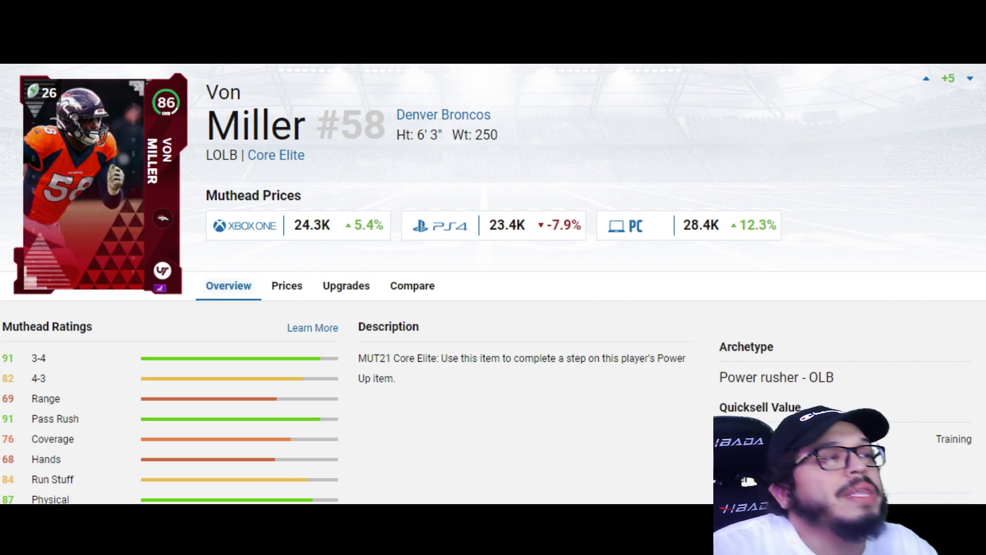
Step: Add the note ALL HAVE PUs above the AFC East table in the spreadsheet
{"action": "key", "text": "ctrl+Tab"}
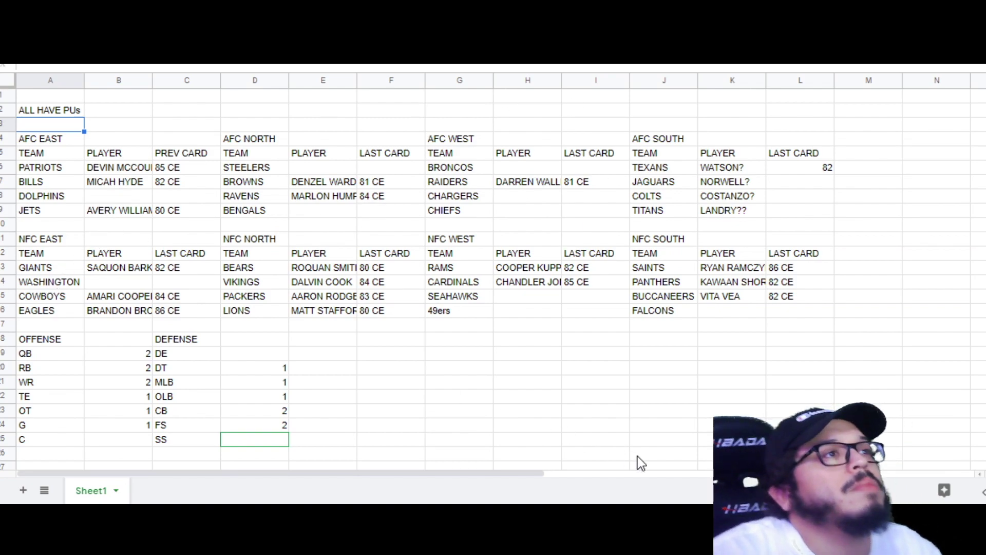
{"action": "left_click", "coordinate": [735, 399]}
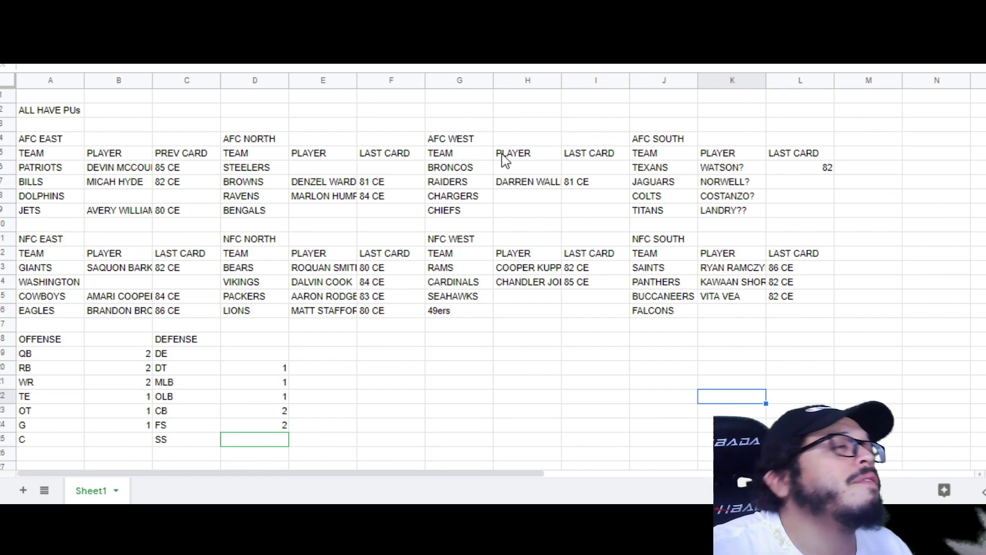
{"action": "left_click", "coordinate": [542, 156]}
{"action": "left_click", "coordinate": [545, 181]}
{"action": "left_click_drag", "start_coordinate": [546, 188], "coordinate": [546, 175]}
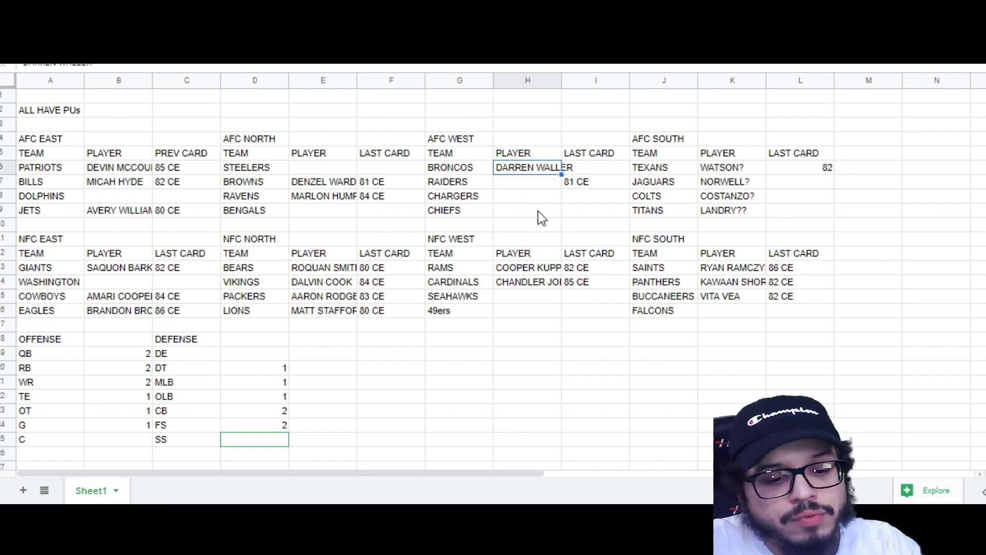
{"action": "key", "text": "ctrl+z"}
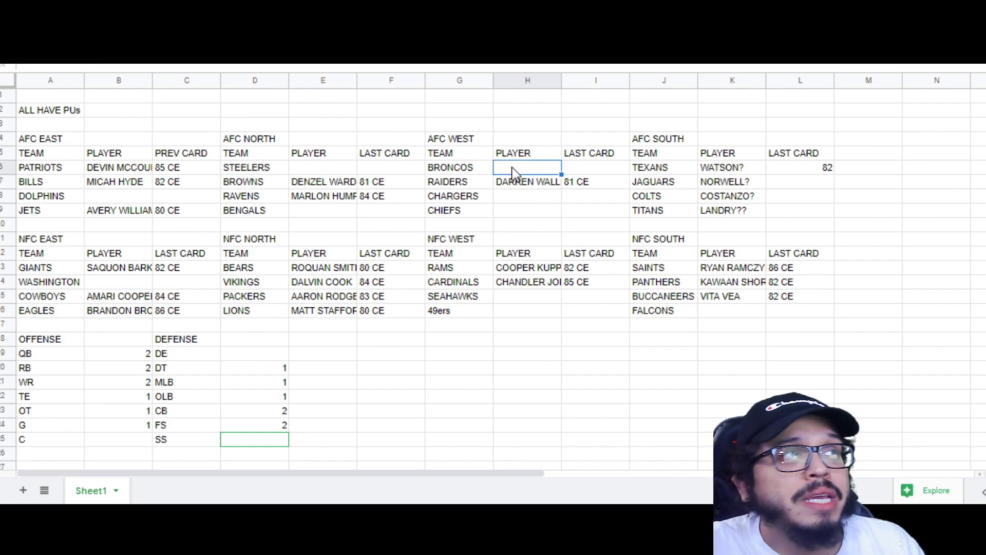
Step: Enter VON MILLER? as the Broncos' predicted player in the AFC West table
{"action": "type", "text": "VO"}
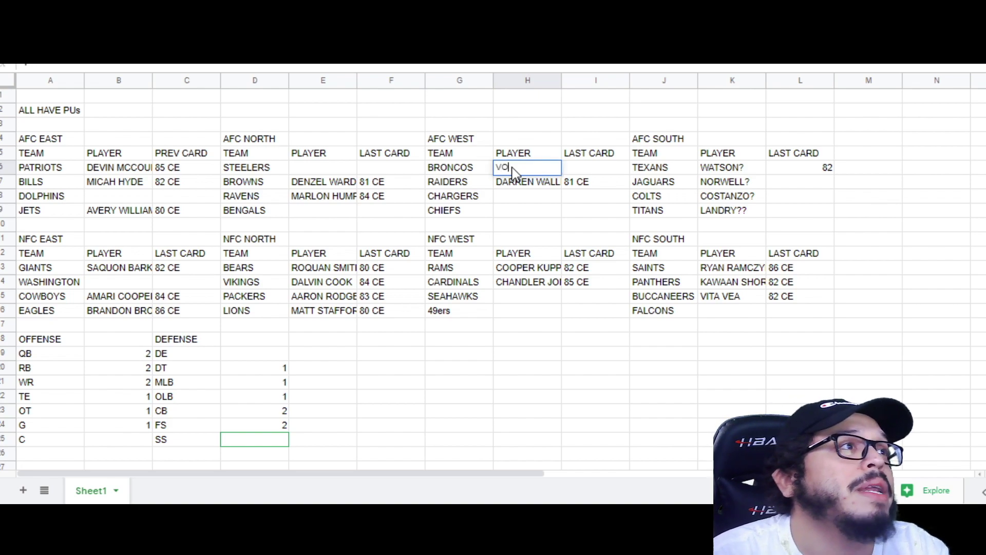
{"action": "type", "text": "N MILLER?"}
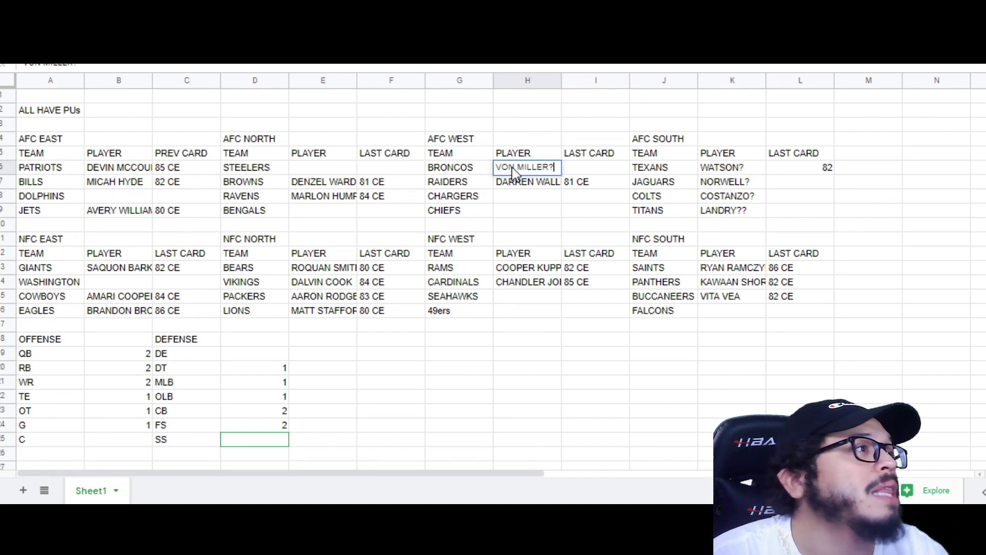
{"action": "left_click", "coordinate": [456, 398]}
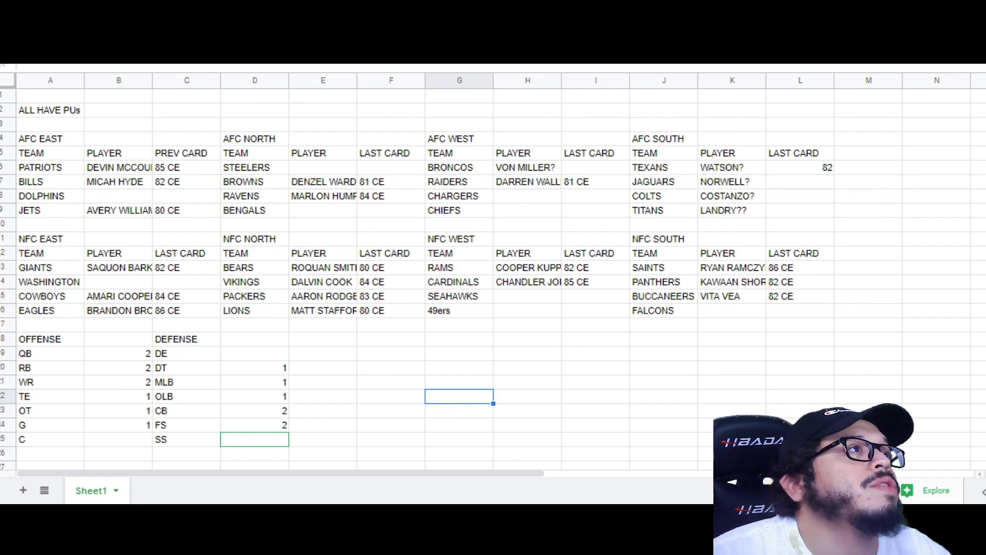
Step: Examine the Broncos' Von Miller and Kareem Jackson Core Elite cards on Muthead, including Jackson's attributes, position overalls and traits
{"action": "key", "text": "ctrl+Tab"}
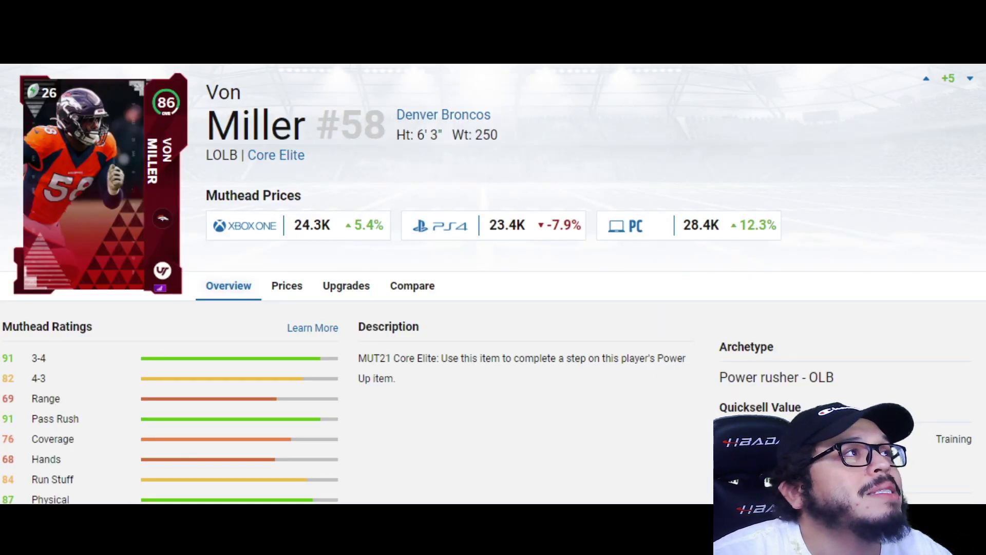
{"action": "key", "text": "ctrl+shift+Tab"}
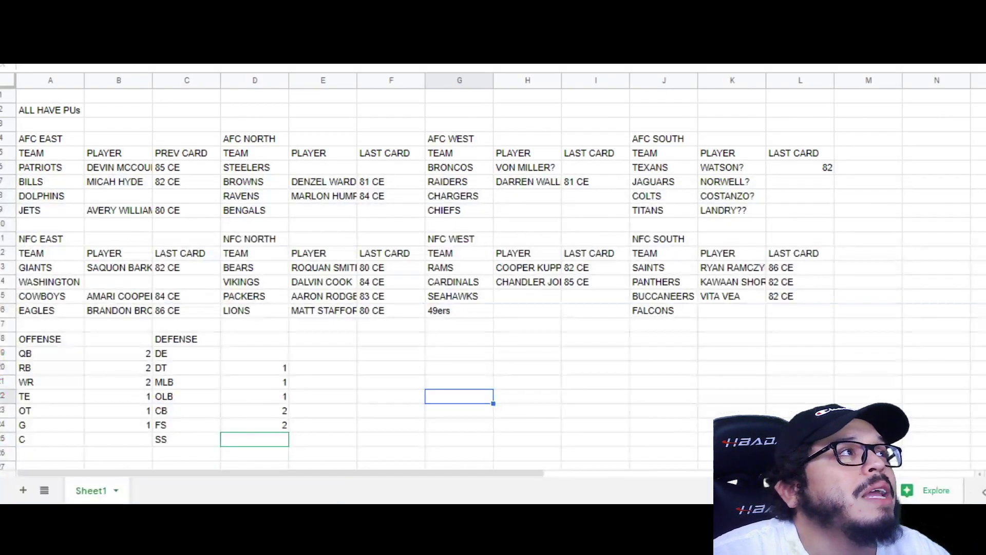
{"action": "left_click", "coordinate": [716, 214]}
{"action": "key", "text": "ctrl+Tab"}
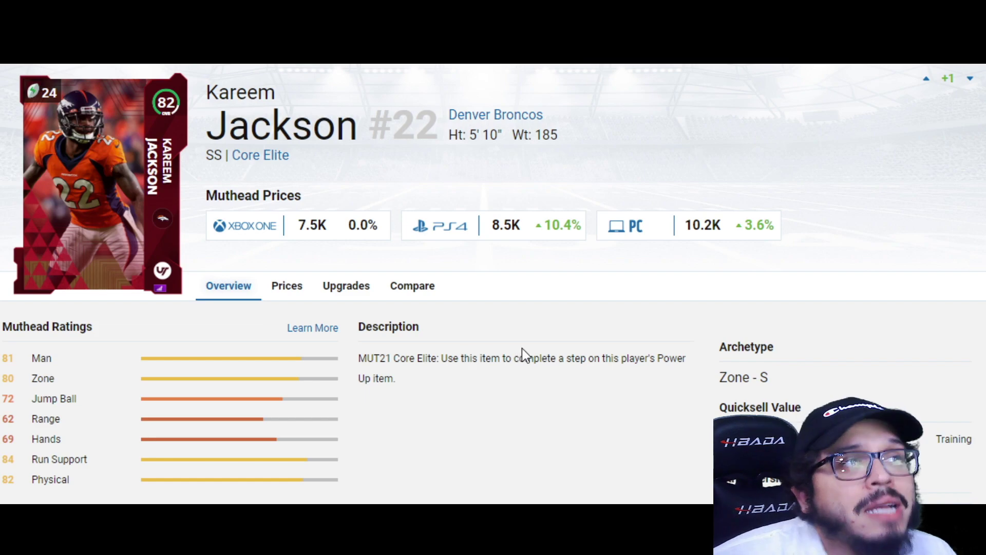
{"action": "scroll", "coordinate": [586, 390], "scroll_direction": "down", "scroll_amount": 2}
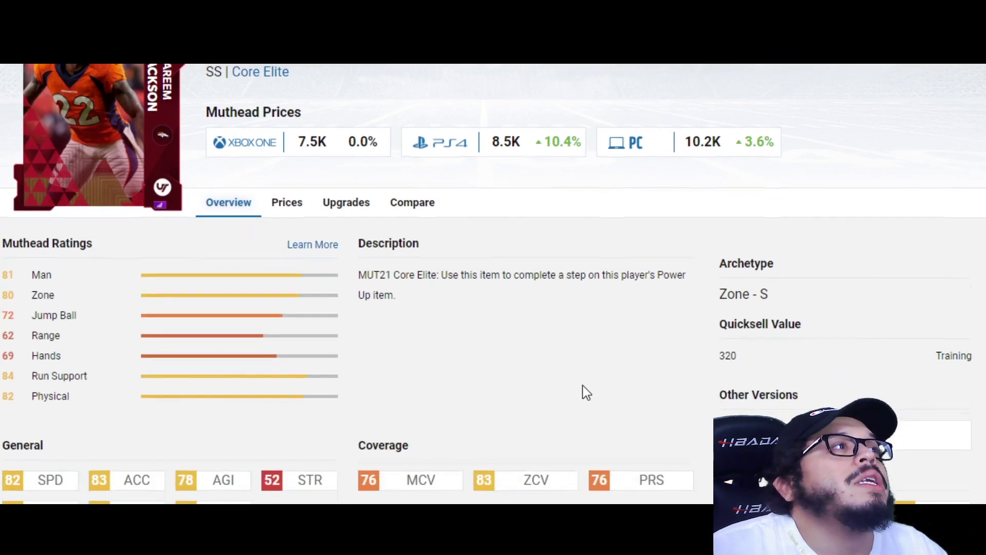
{"action": "scroll", "coordinate": [582, 385], "scroll_direction": "down", "scroll_amount": 6}
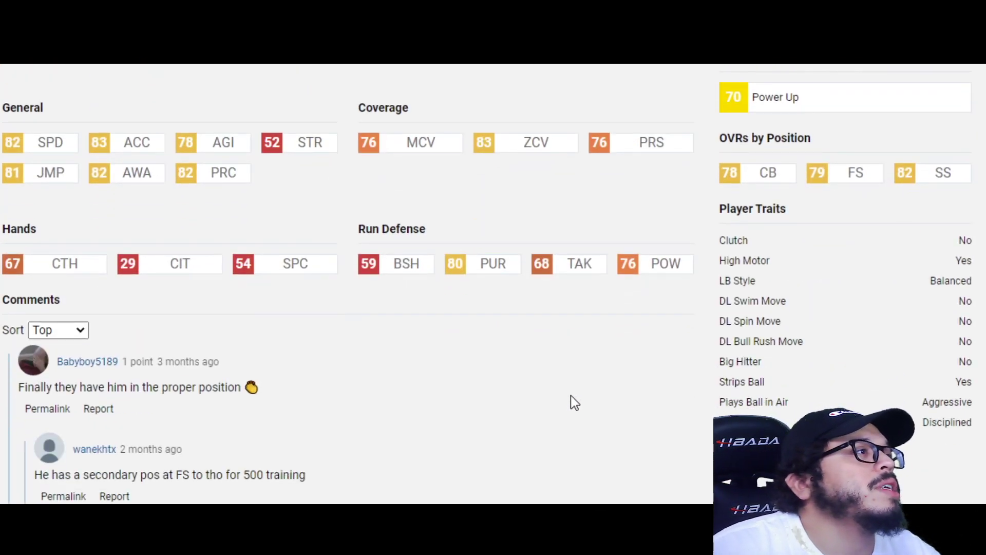
{"action": "scroll", "coordinate": [571, 396], "scroll_direction": "up", "scroll_amount": 8}
{"action": "scroll", "coordinate": [546, 333], "scroll_direction": "down", "scroll_amount": 4}
{"action": "scroll", "coordinate": [540, 336], "scroll_direction": "up", "scroll_amount": 4}
Step: Review the strong safety tally and the Broncos' and Titans' predicted players in the spreadsheet, rechecking Von Miller's card on Muthead
{"action": "key", "text": "ctrl+Tab"}
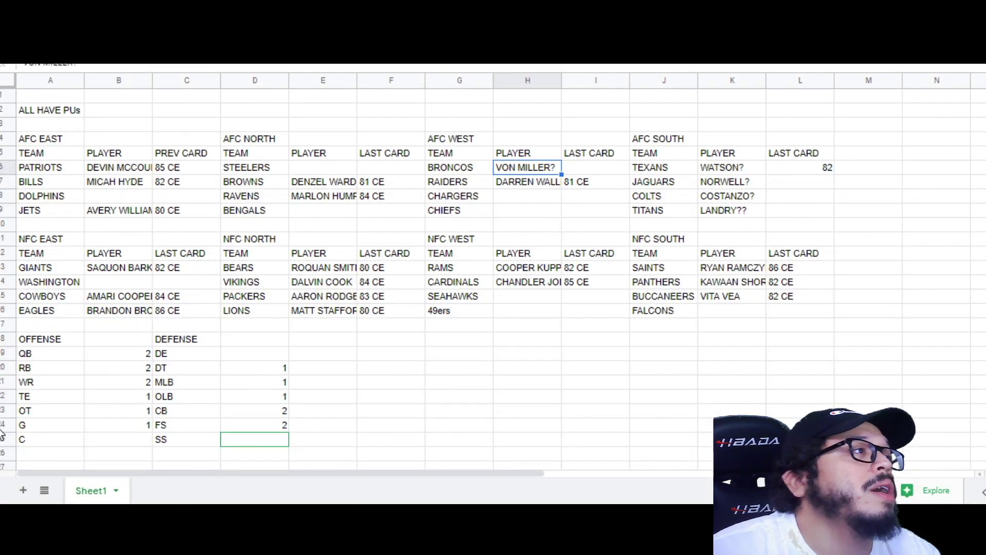
{"action": "left_click", "coordinate": [254, 443]}
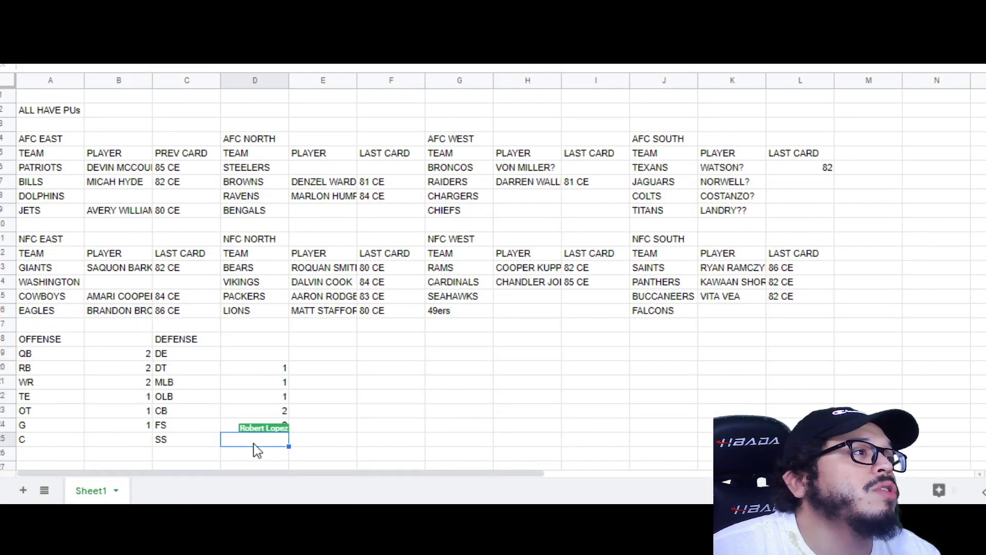
{"action": "left_click", "coordinate": [590, 409]}
{"action": "left_click", "coordinate": [539, 171]}
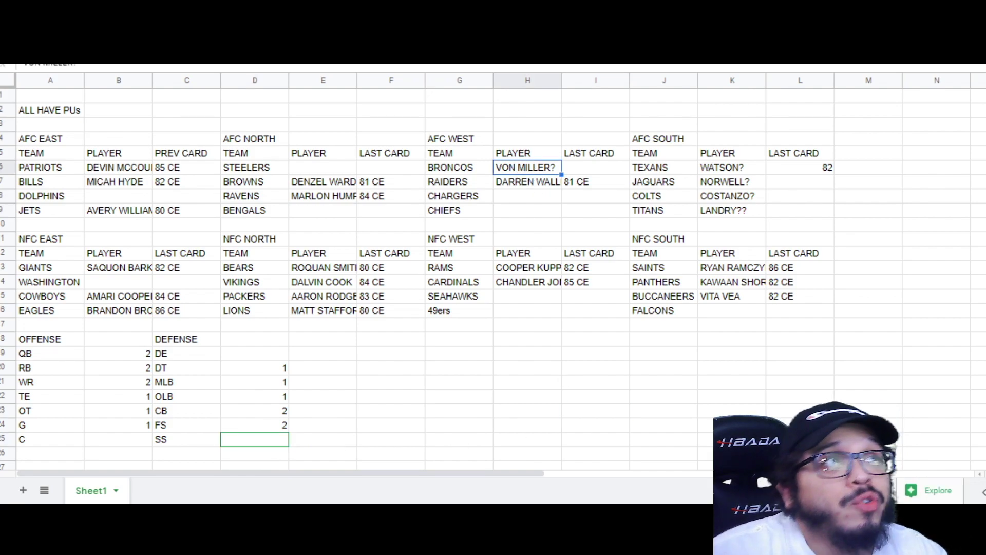
{"action": "key", "text": "ctrl+Tab"}
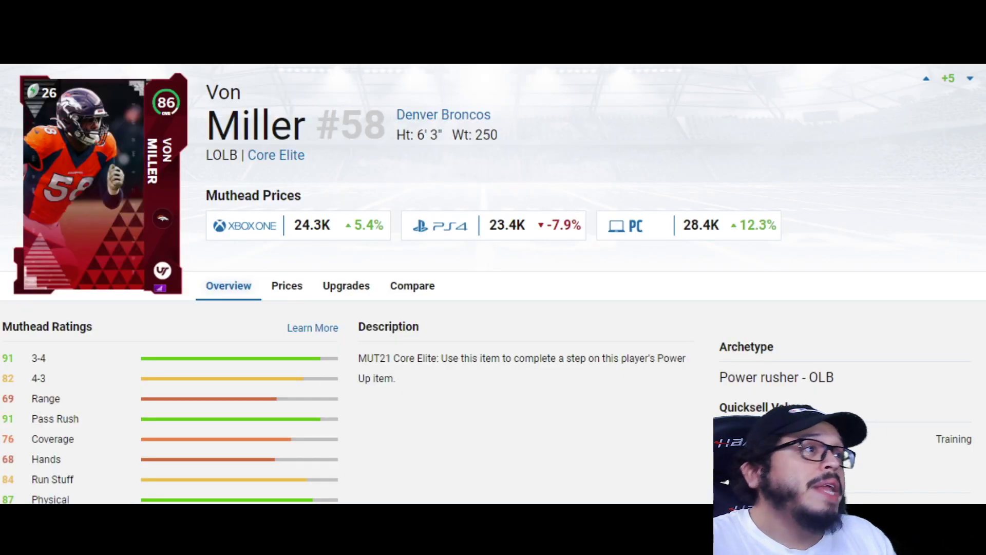
{"action": "key", "text": "ctrl+shift+Tab"}
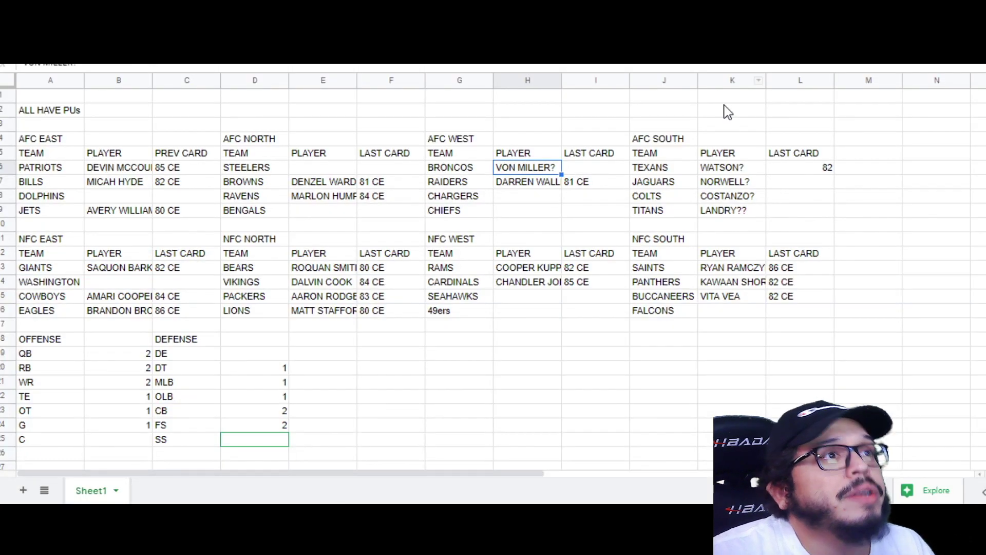
{"action": "left_click", "coordinate": [733, 206]}
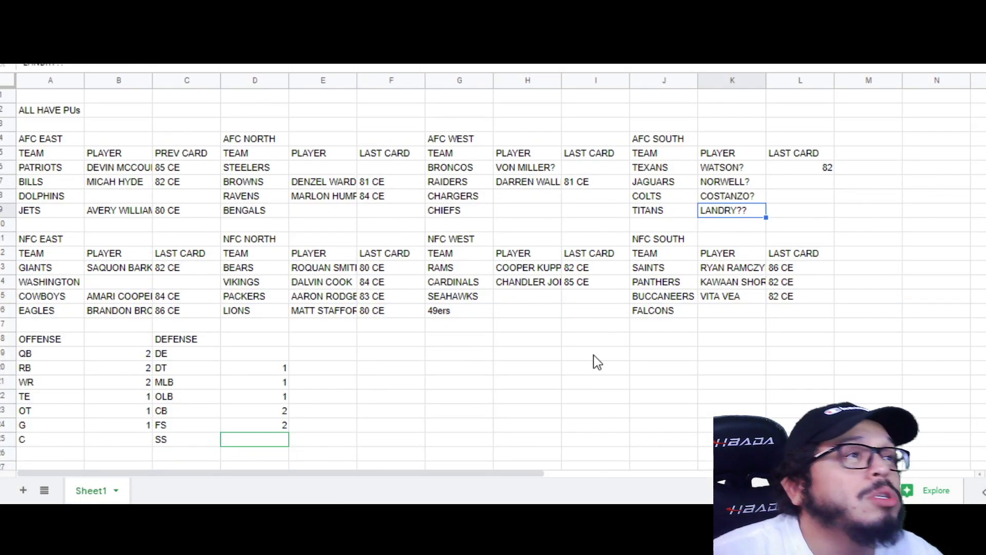
{"action": "left_click", "coordinate": [586, 385]}
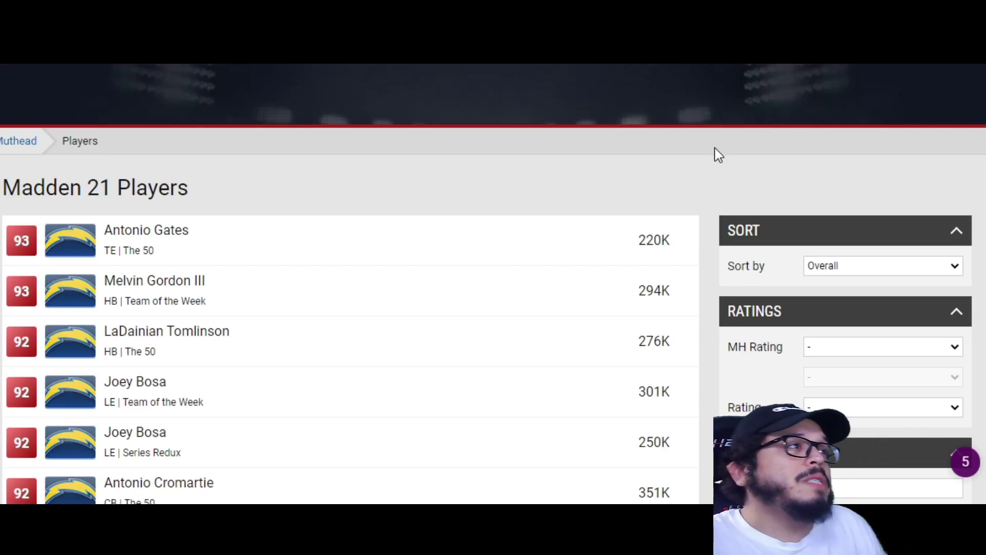
Step: Examine the Chargers' Core Elite cards for Derwin James Jr, Bryan Bulaga, Desmond King II and Melvin Ingram III on Muthead
{"action": "scroll", "coordinate": [718, 154], "scroll_direction": "down", "scroll_amount": 2}
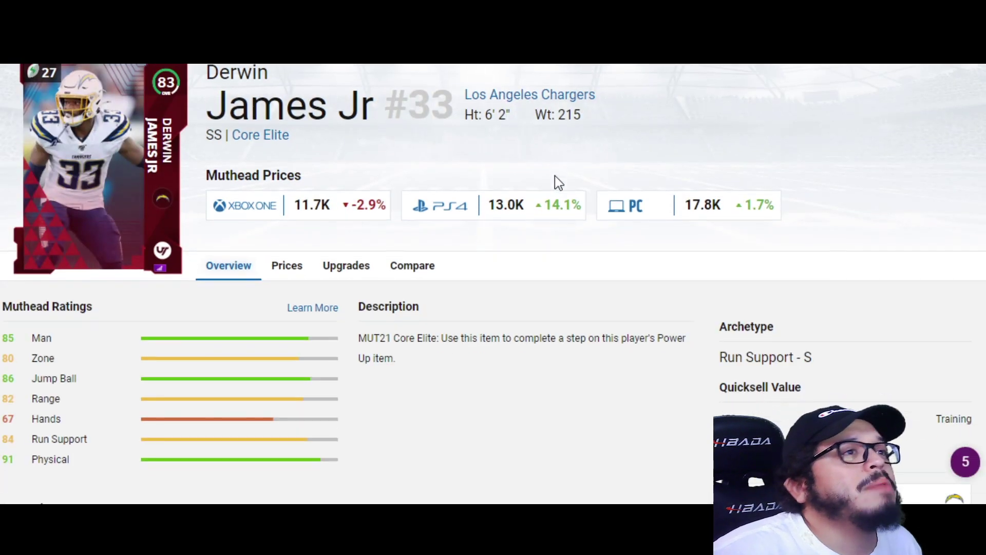
{"action": "scroll", "coordinate": [555, 180], "scroll_direction": "down", "scroll_amount": 5}
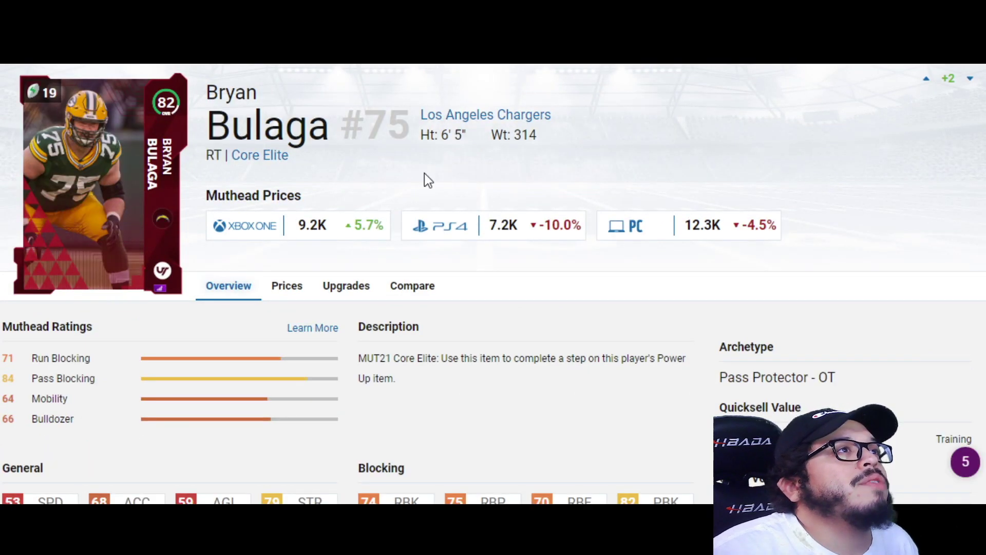
{"action": "scroll", "coordinate": [462, 211], "scroll_direction": "down", "scroll_amount": 3}
{"action": "scroll", "coordinate": [507, 251], "scroll_direction": "up", "scroll_amount": 3}
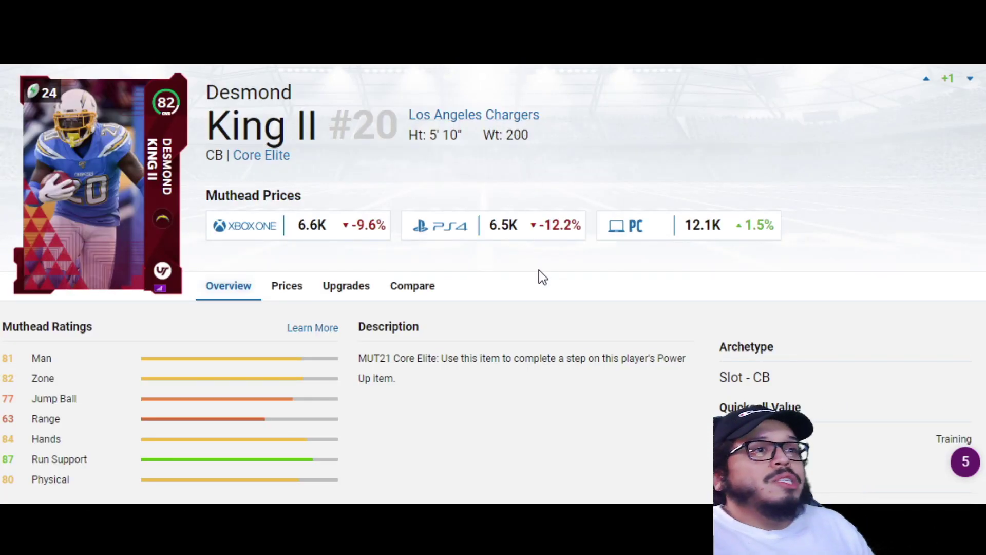
{"action": "scroll", "coordinate": [539, 269], "scroll_direction": "down", "scroll_amount": 2}
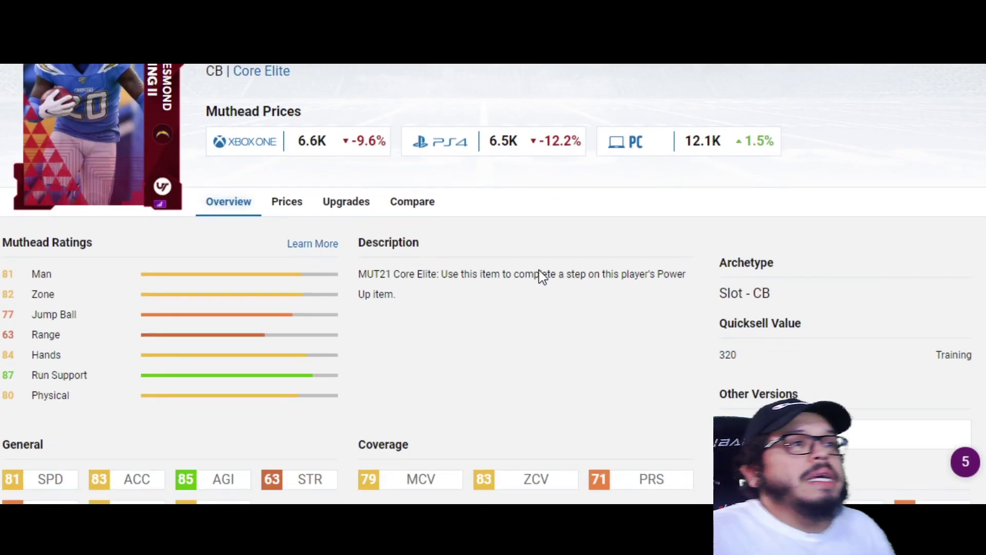
{"action": "scroll", "coordinate": [538, 270], "scroll_direction": "up", "scroll_amount": 2}
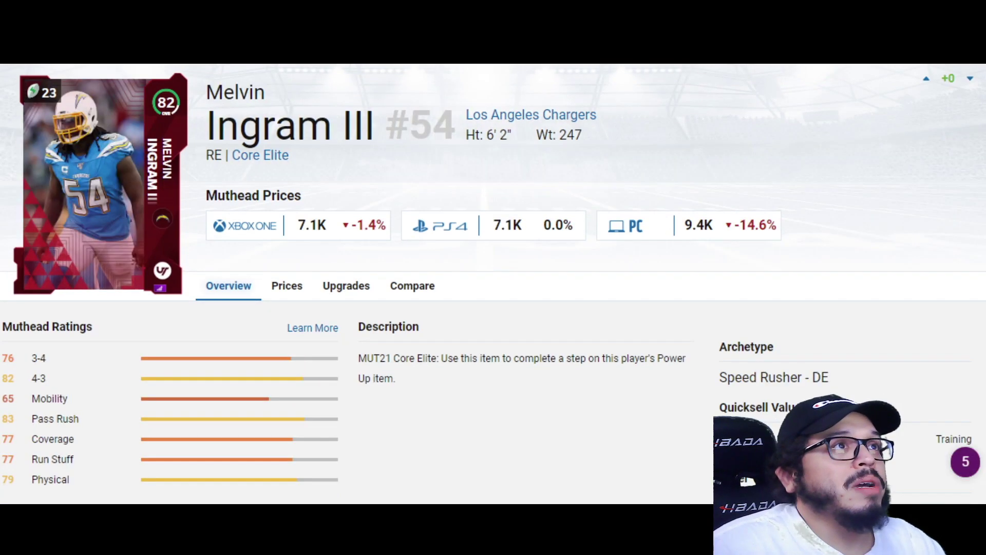
{"action": "scroll", "coordinate": [593, 330], "scroll_direction": "down", "scroll_amount": 3}
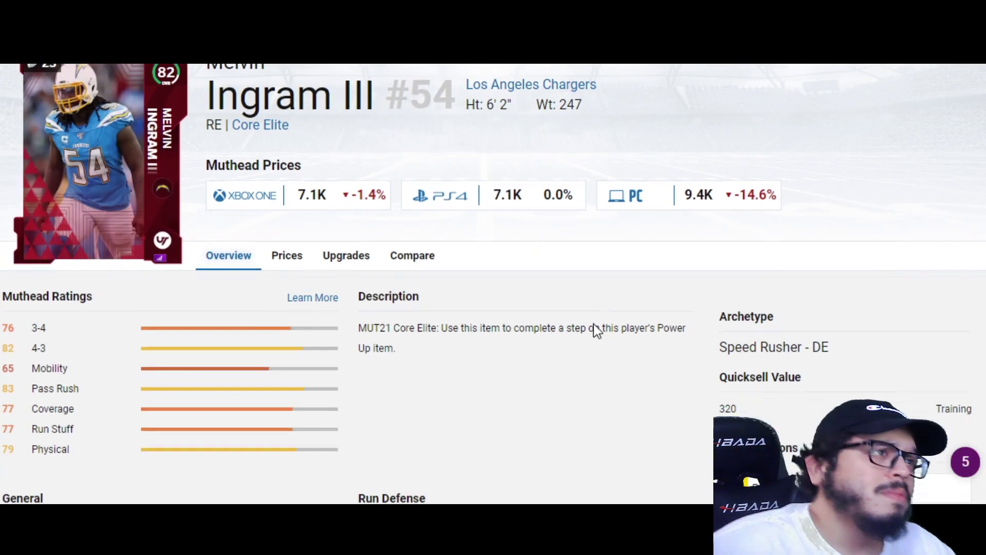
{"action": "scroll", "coordinate": [593, 330], "scroll_direction": "up", "scroll_amount": 3}
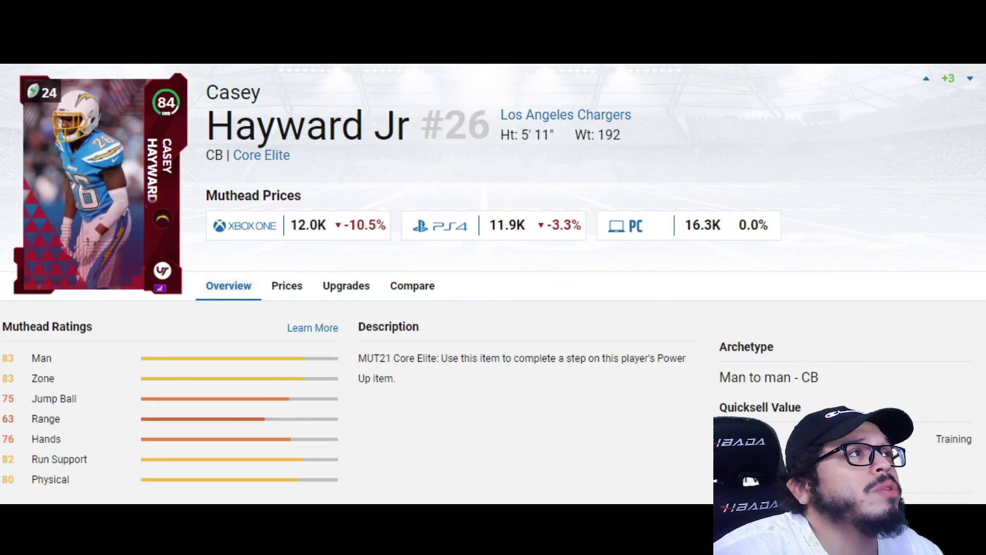
Step: Compare the ratings and attributes of the Chargers' Core Elite cornerbacks, Casey Hayward Jr and Desmond King II
{"action": "scroll", "coordinate": [587, 72], "scroll_direction": "down", "scroll_amount": 2}
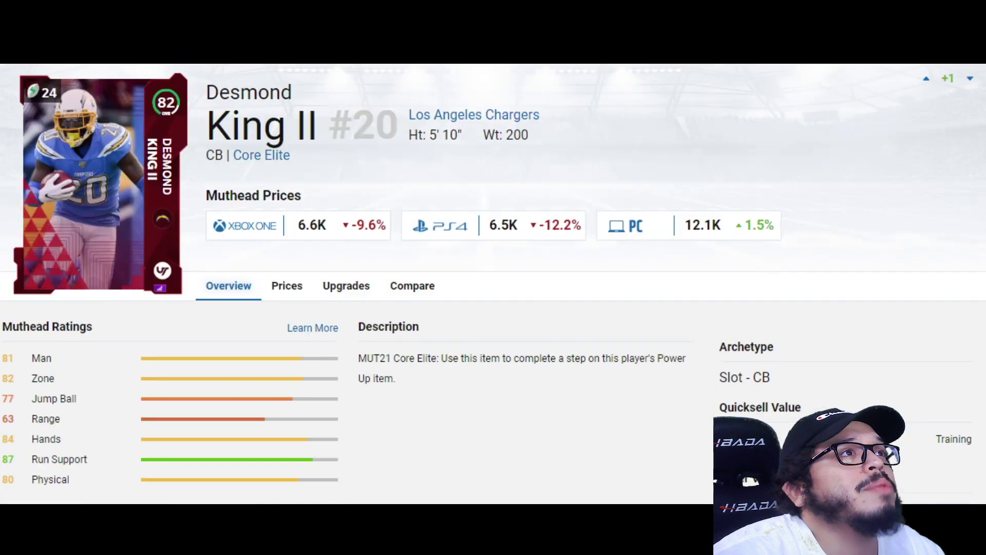
{"action": "scroll", "coordinate": [418, 187], "scroll_direction": "down", "scroll_amount": 3}
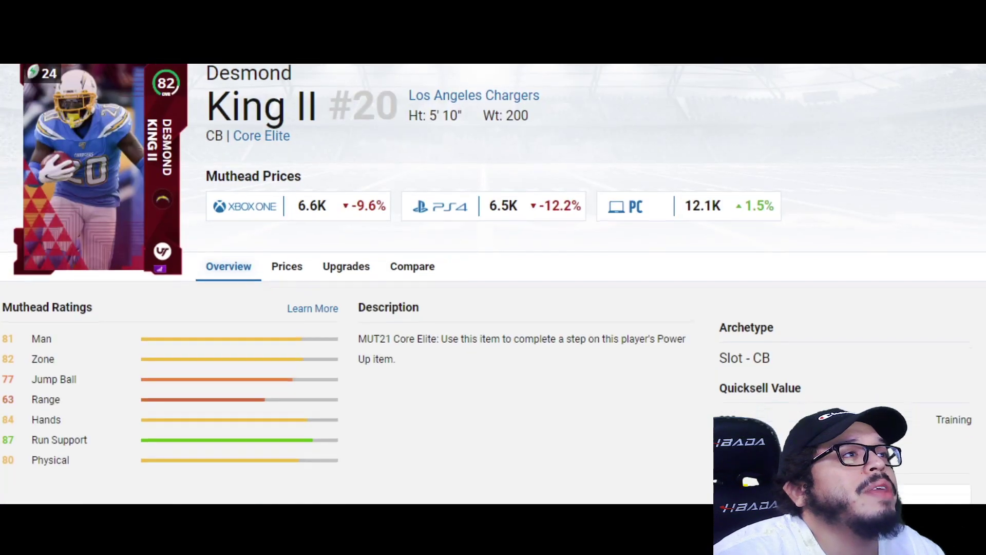
{"action": "scroll", "coordinate": [418, 187], "scroll_direction": "up", "scroll_amount": 3}
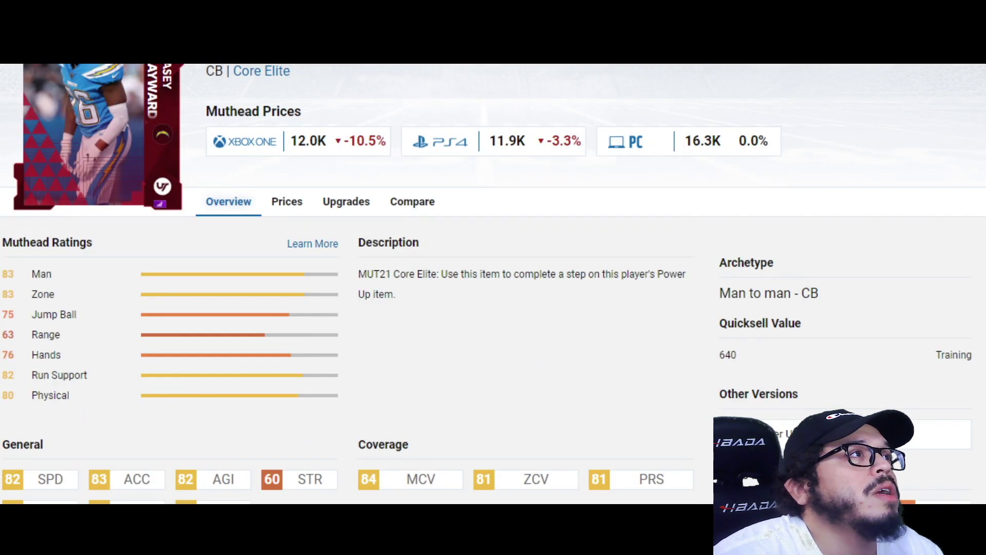
{"action": "scroll", "coordinate": [352, 176], "scroll_direction": "up", "scroll_amount": 2}
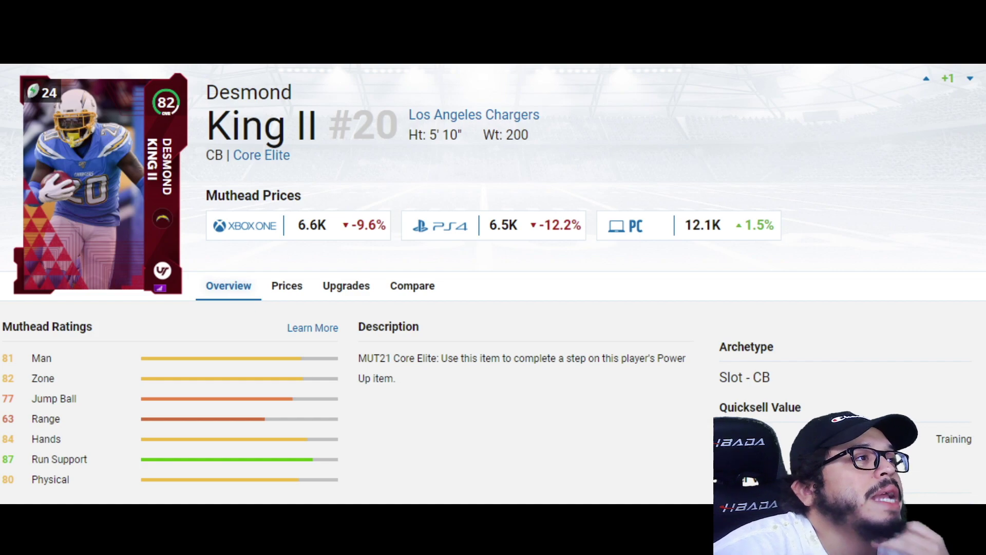
{"action": "scroll", "coordinate": [387, 208], "scroll_direction": "down", "scroll_amount": 2}
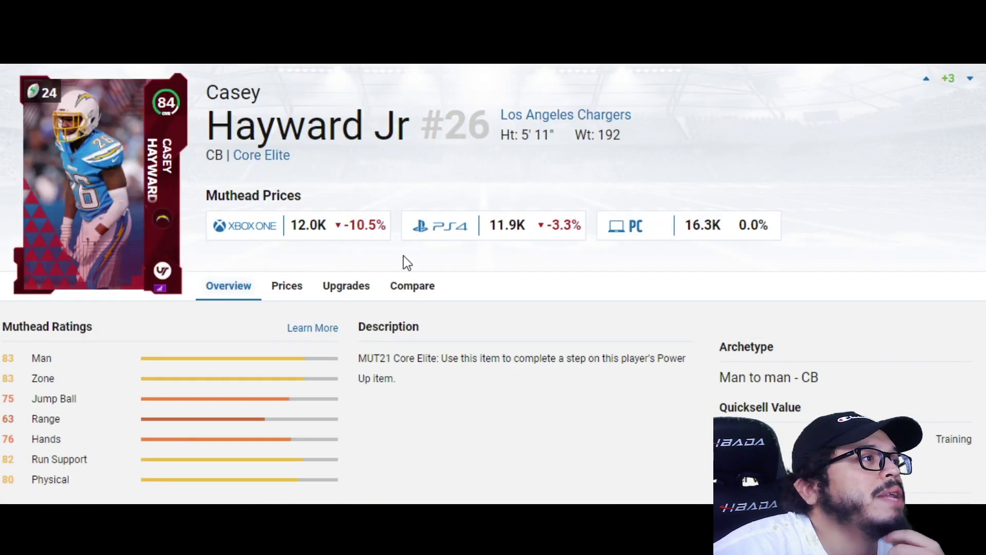
{"action": "scroll", "coordinate": [398, 252], "scroll_direction": "down", "scroll_amount": 5}
{"action": "scroll", "coordinate": [498, 212], "scroll_direction": "up", "scroll_amount": 5}
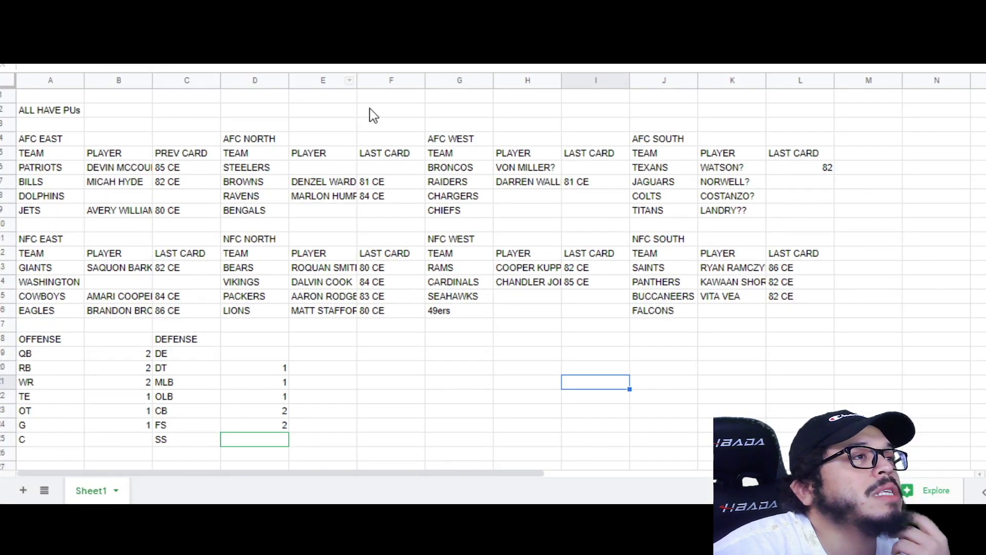
Step: Enter KING? as the Chargers' predicted player in the AFC West table and recheck Melvin Ingram III's position on Muthead
{"action": "left_click", "coordinate": [519, 196]}
{"action": "type", "text": "KING?"}
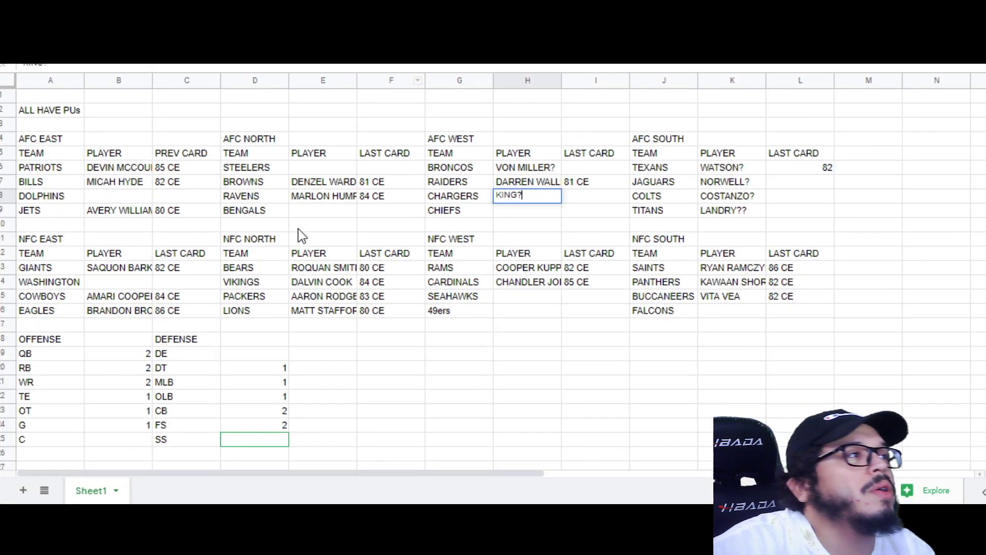
{"action": "left_click", "coordinate": [611, 357]}
{"action": "left_click", "coordinate": [315, 399]}
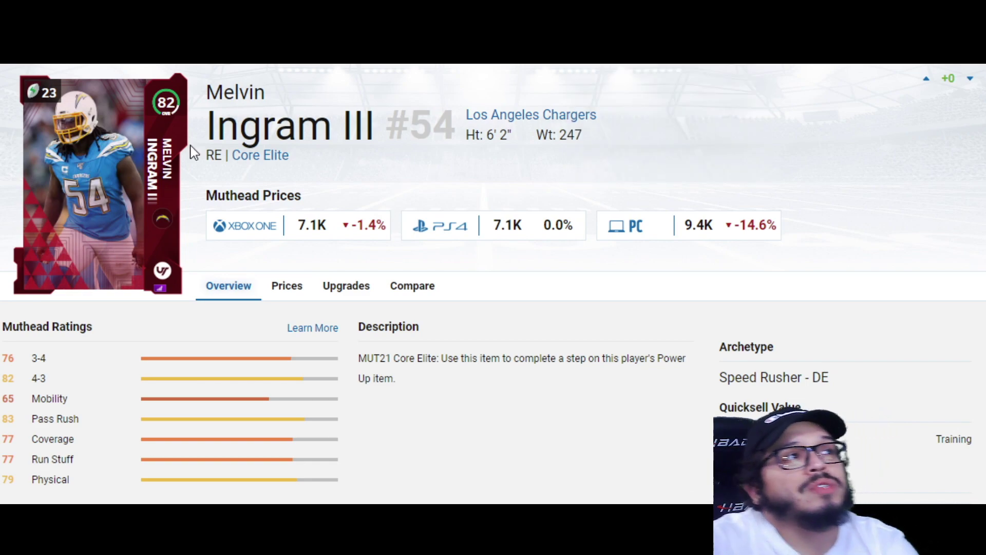
{"action": "double_click", "coordinate": [214, 155]}
{"action": "left_click", "coordinate": [501, 152]}
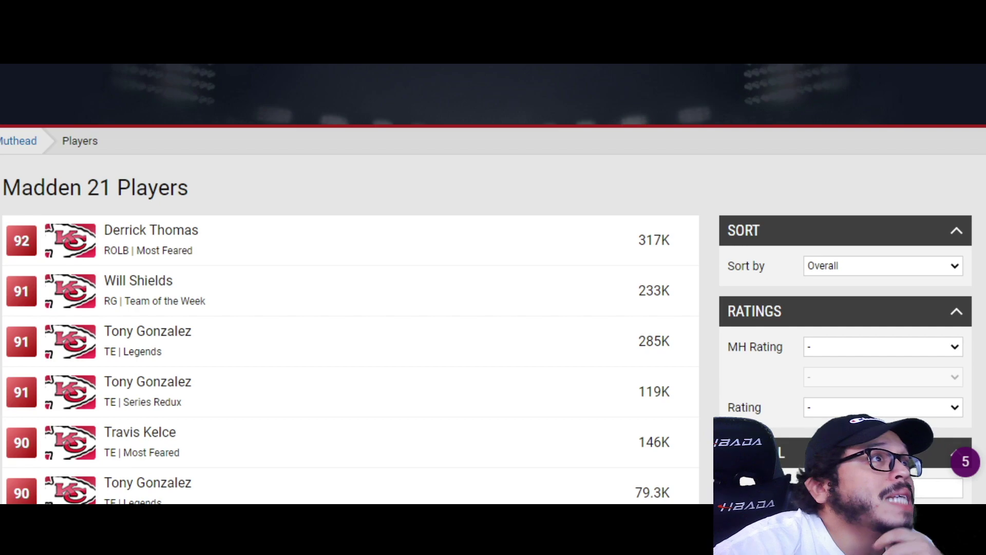
Step: Browse the Kansas City Chiefs' cards that have a Power Up, covering the first and second result pages
{"action": "scroll", "coordinate": [273, 132], "scroll_direction": "down", "scroll_amount": 2}
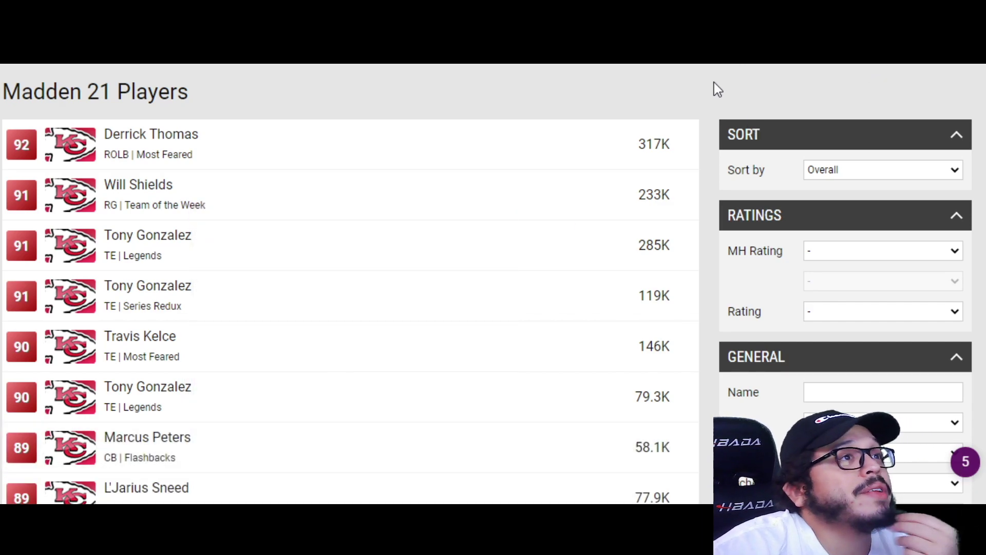
{"action": "scroll", "coordinate": [714, 82], "scroll_direction": "down", "scroll_amount": 6}
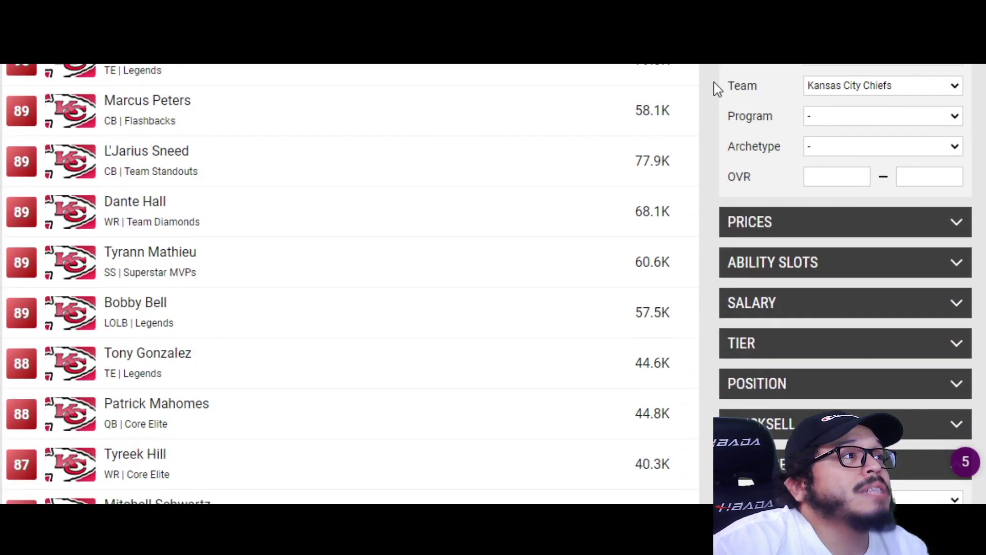
{"action": "scroll", "coordinate": [714, 82], "scroll_direction": "down", "scroll_amount": 3}
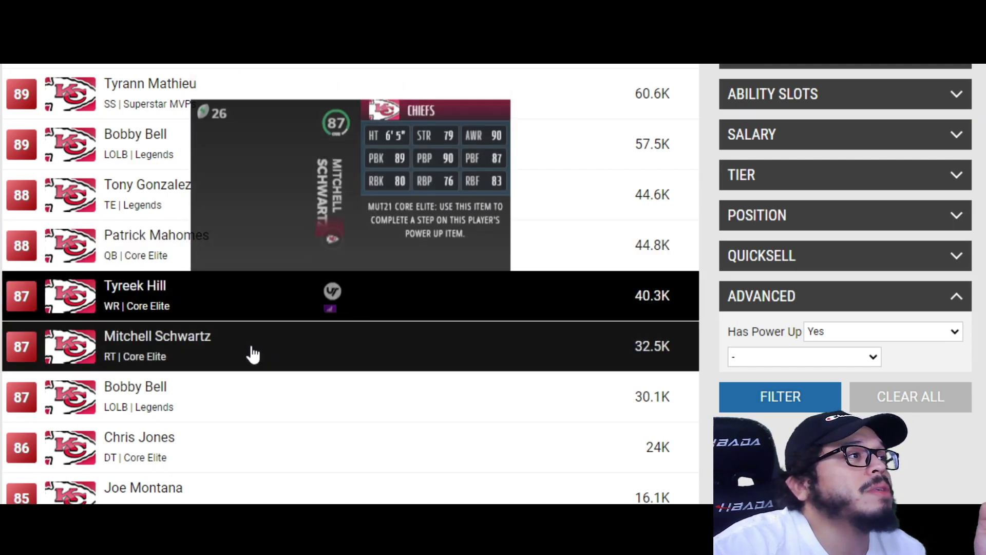
{"action": "scroll", "coordinate": [621, 323], "scroll_direction": "down", "scroll_amount": 3}
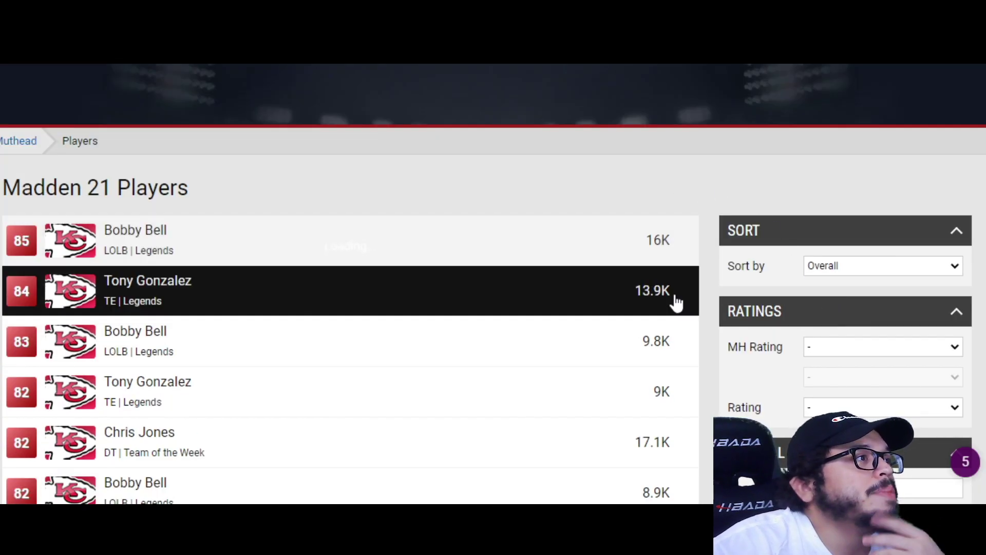
{"action": "scroll", "coordinate": [676, 302], "scroll_direction": "down", "scroll_amount": 5}
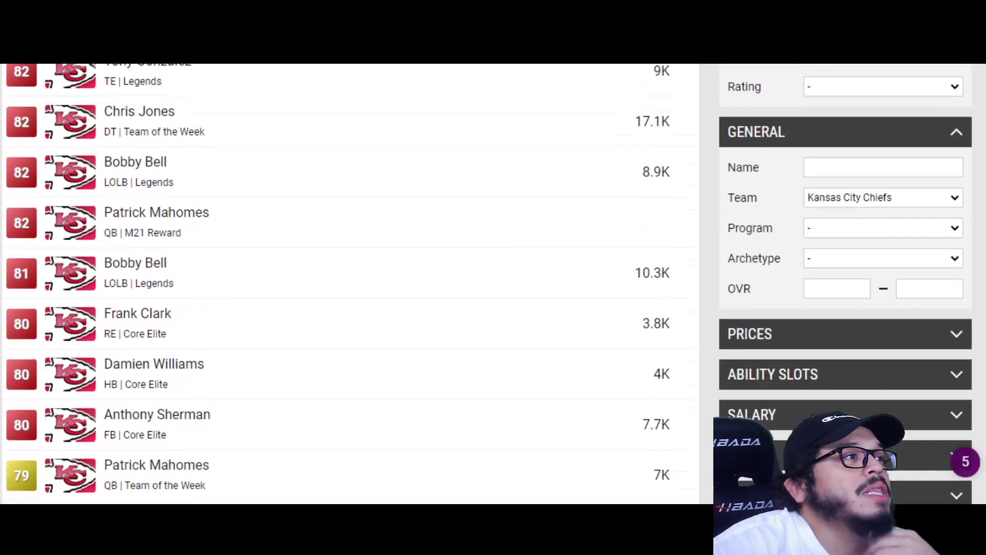
{"action": "scroll", "coordinate": [722, 269], "scroll_direction": "down", "scroll_amount": 5}
{"action": "scroll", "coordinate": [635, 201], "scroll_direction": "up", "scroll_amount": 5}
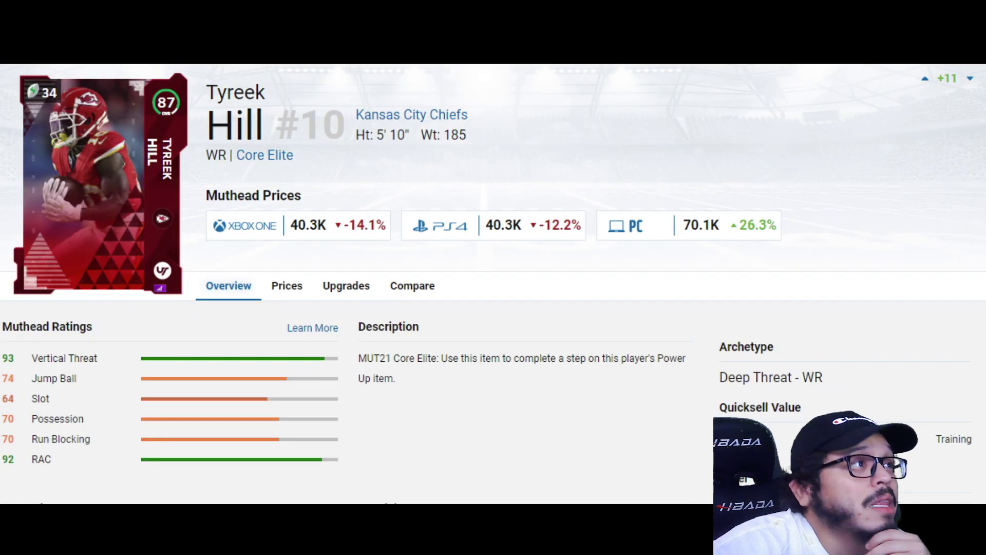
Step: Examine the Chiefs' Core Elite cards for Tyreek Hill, Mitchell Schwartz and Chris Jones, including their attributes
{"action": "scroll", "coordinate": [566, 237], "scroll_direction": "down", "scroll_amount": 5}
{"action": "scroll", "coordinate": [565, 237], "scroll_direction": "up", "scroll_amount": 5}
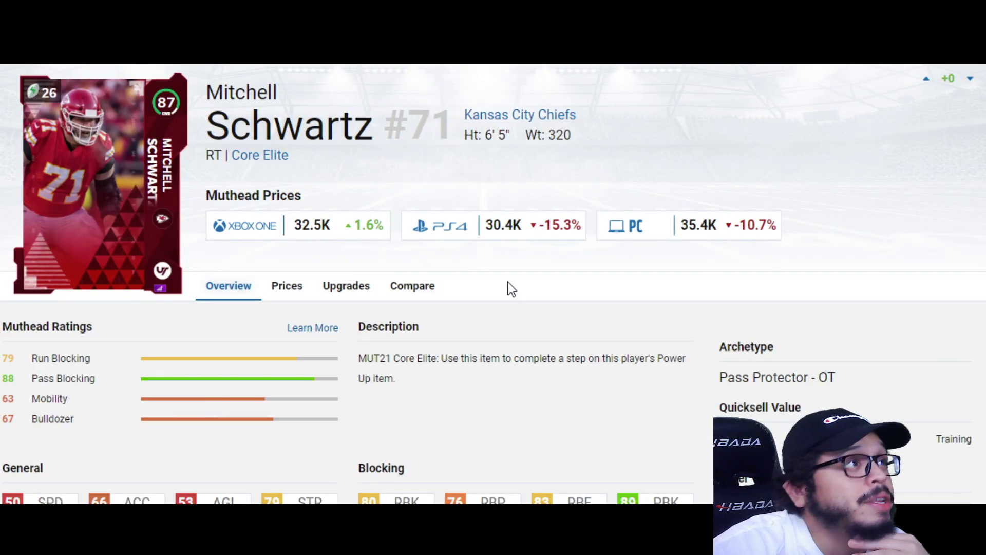
{"action": "scroll", "coordinate": [508, 281], "scroll_direction": "down", "scroll_amount": 5}
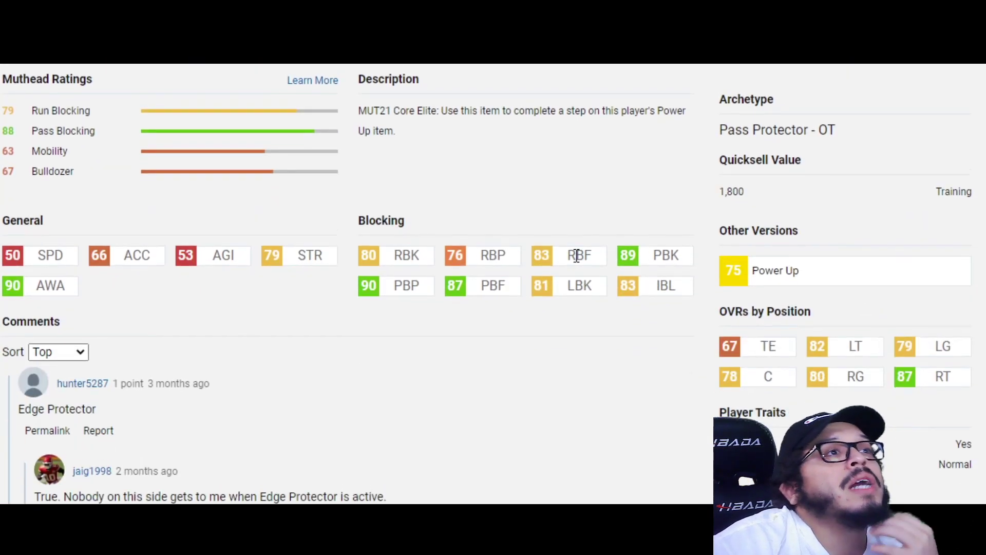
{"action": "scroll", "coordinate": [509, 282], "scroll_direction": "up", "scroll_amount": 5}
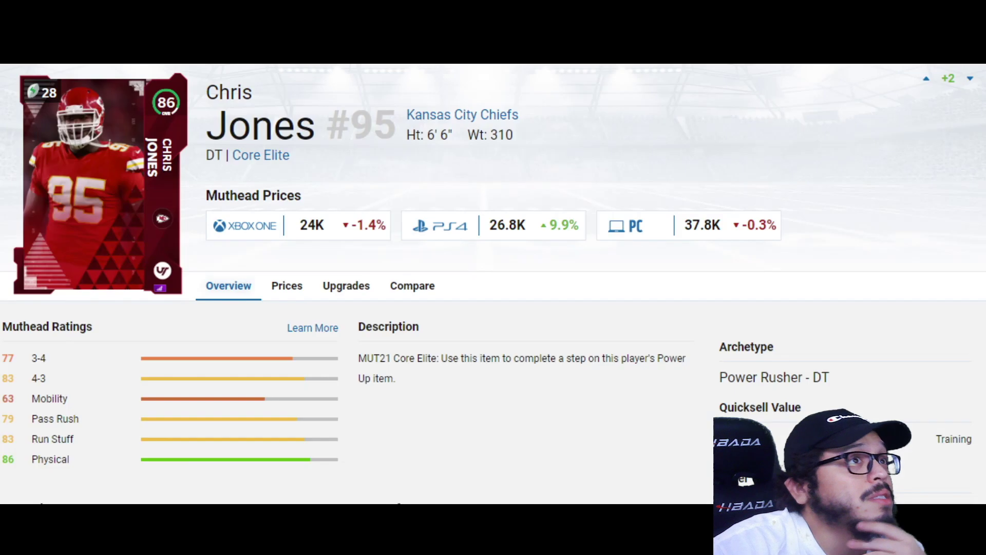
{"action": "scroll", "coordinate": [614, 177], "scroll_direction": "down", "scroll_amount": 4}
{"action": "scroll", "coordinate": [614, 205], "scroll_direction": "up", "scroll_amount": 4}
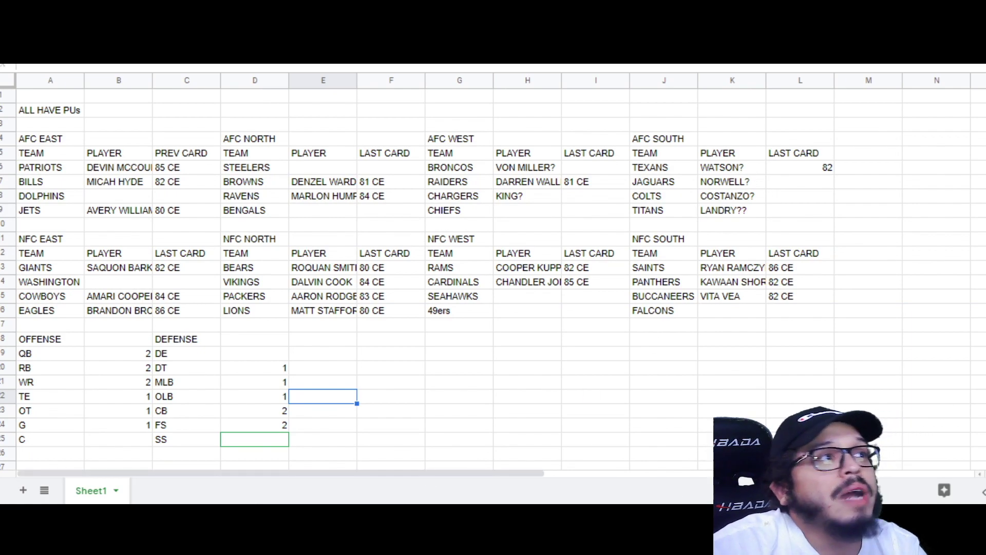
Step: Enter the Chiefs' predicted player, a name beginning with J, in the AFC West table of the spreadsheet
{"action": "left_click", "coordinate": [282, 369]}
{"action": "left_click", "coordinate": [390, 354]}
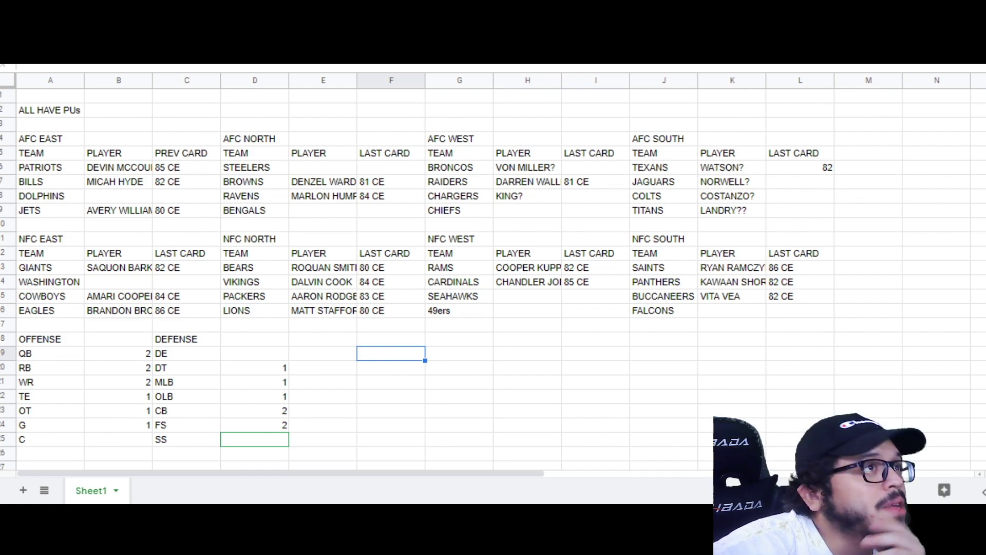
{"action": "left_click", "coordinate": [527, 211]}
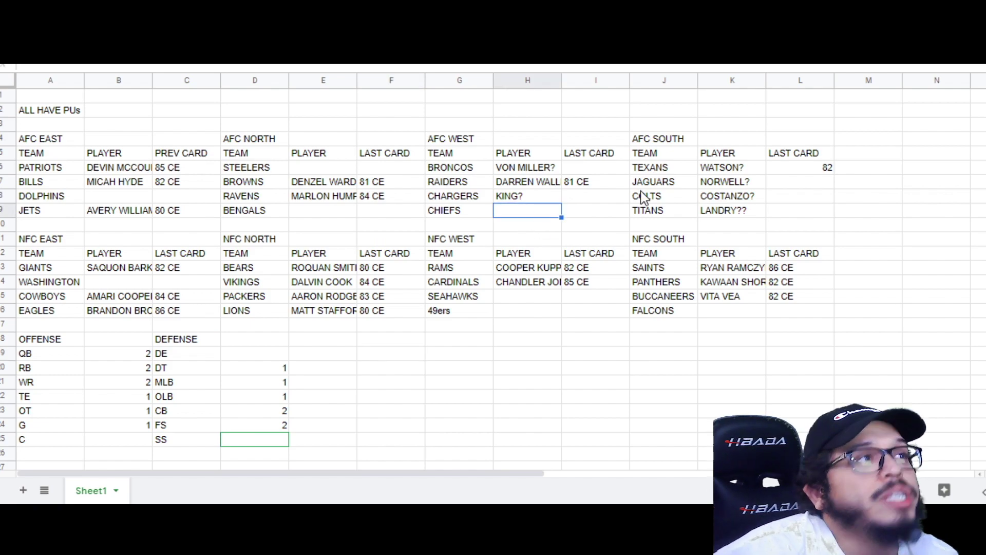
{"action": "type", "text": "J"}
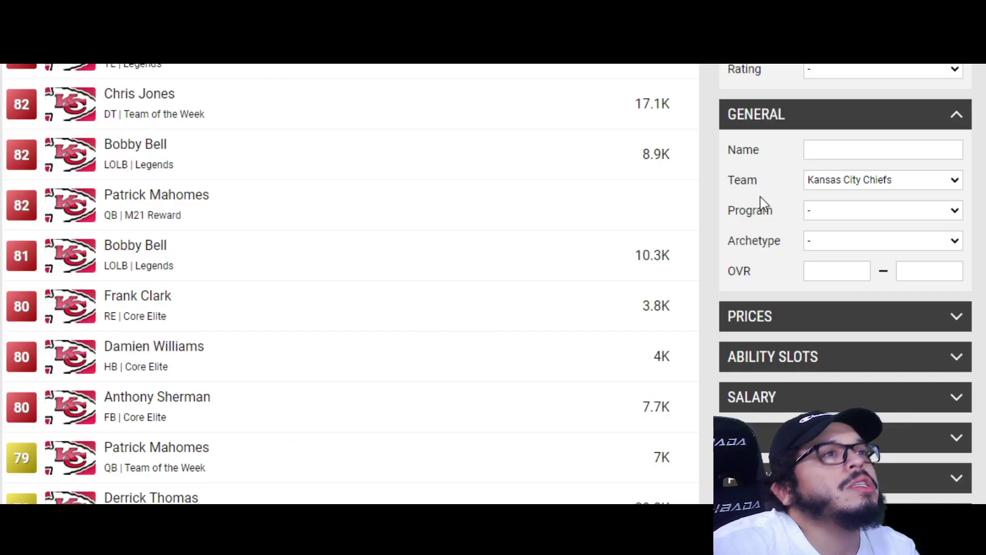
Step: Filter the Muthead player list to the Atlanta Falcons with Has Power Up set to Yes and browse the first page of cards
{"action": "scroll", "coordinate": [822, 231], "scroll_direction": "up", "scroll_amount": 2}
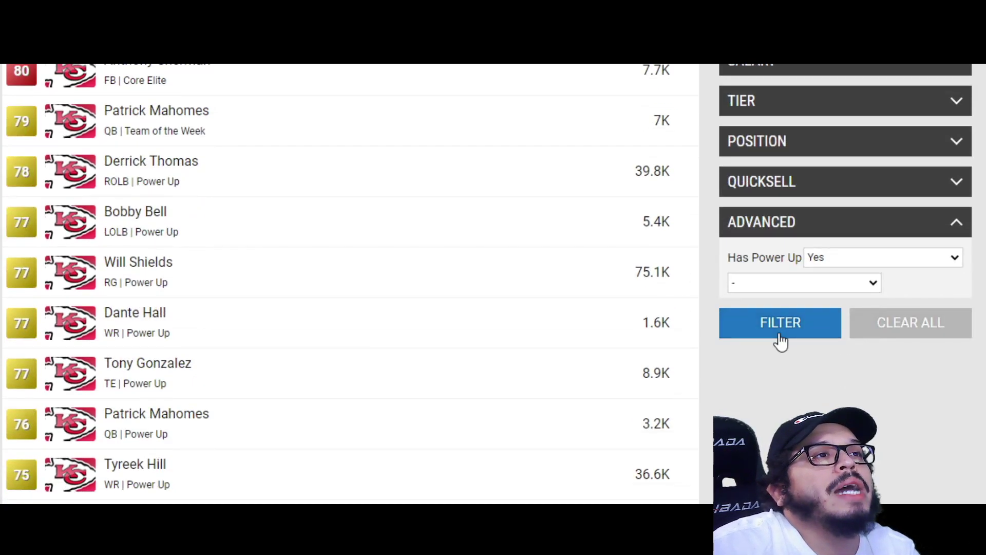
{"action": "left_click", "coordinate": [780, 339]}
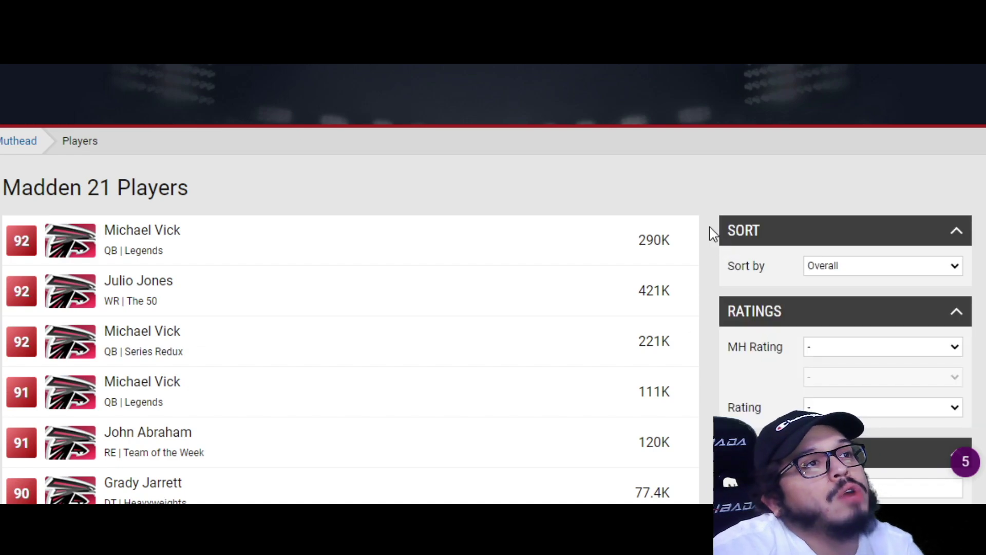
{"action": "scroll", "coordinate": [713, 234], "scroll_direction": "down", "scroll_amount": 2}
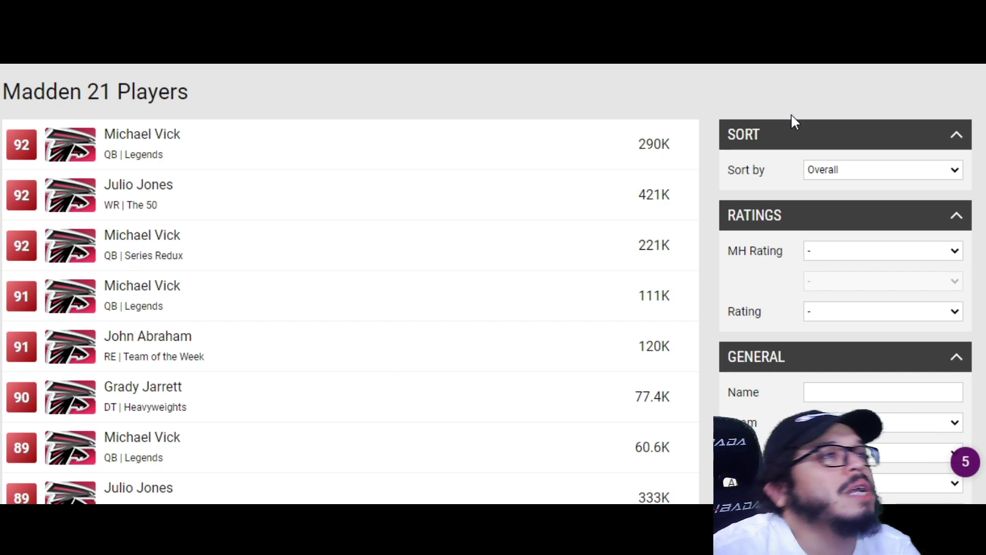
{"action": "scroll", "coordinate": [717, 252], "scroll_direction": "down", "scroll_amount": 1}
{"action": "scroll", "coordinate": [715, 251], "scroll_direction": "down", "scroll_amount": 5}
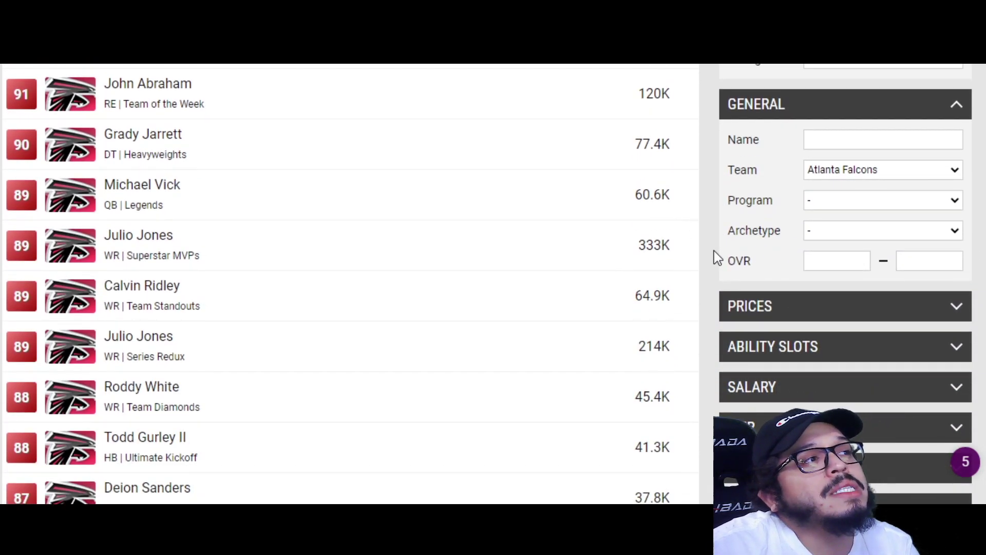
{"action": "scroll", "coordinate": [715, 254], "scroll_direction": "down", "scroll_amount": 5}
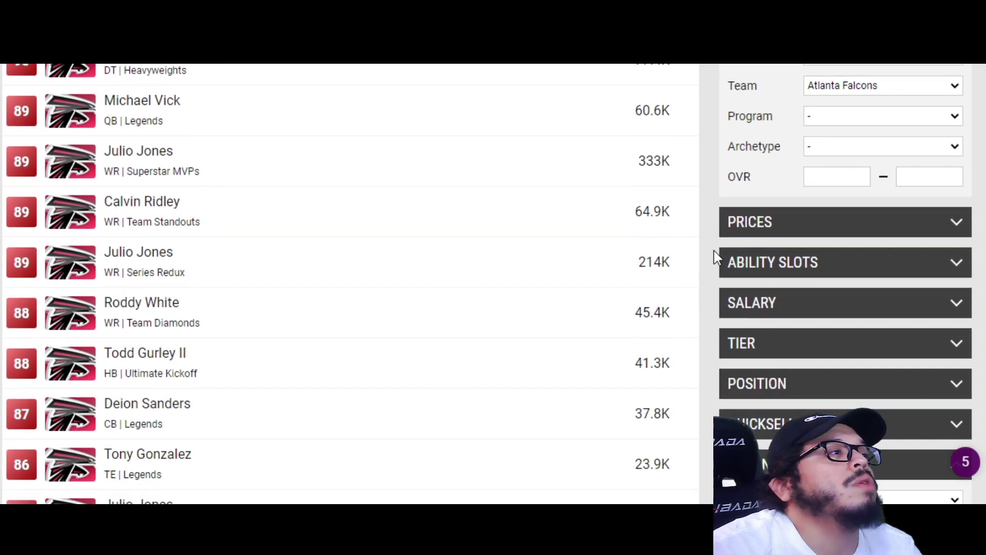
{"action": "scroll", "coordinate": [714, 254], "scroll_direction": "down", "scroll_amount": 5}
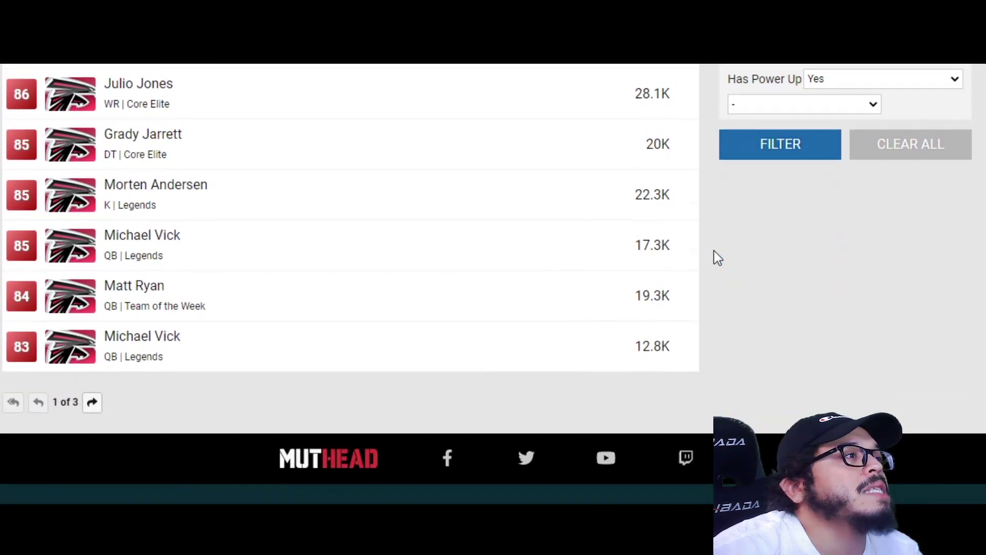
Step: Browse the second results page of Atlanta Falcons cards that have a Power Up
{"action": "left_click", "coordinate": [92, 402]}
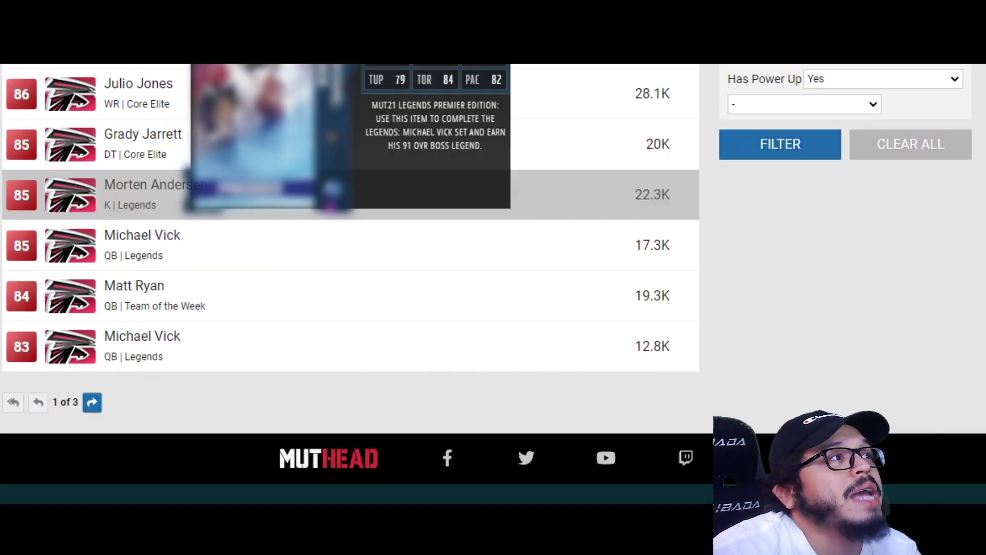
{"action": "scroll", "coordinate": [702, 321], "scroll_direction": "down", "scroll_amount": 2}
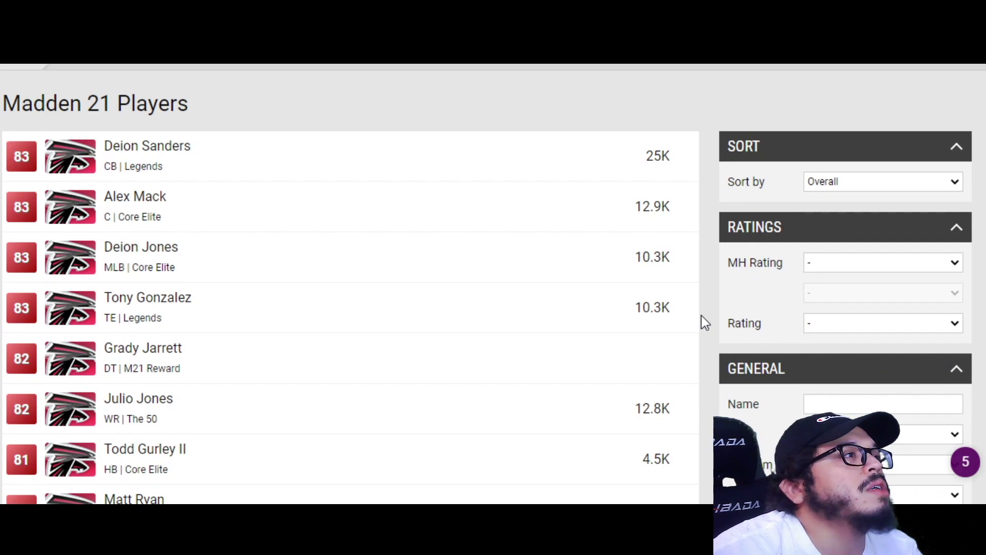
{"action": "scroll", "coordinate": [703, 313], "scroll_direction": "down", "scroll_amount": 3}
{"action": "scroll", "coordinate": [709, 310], "scroll_direction": "down", "scroll_amount": 3}
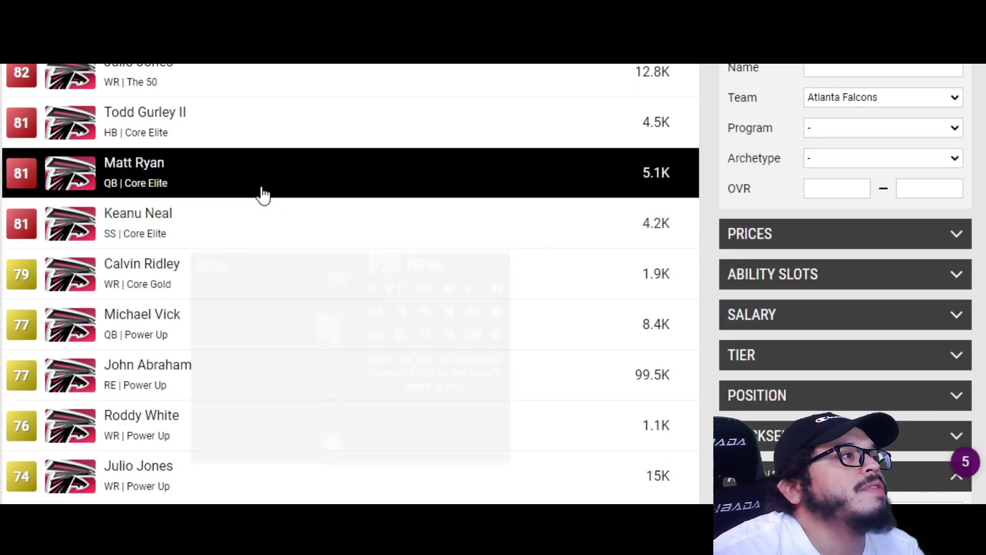
{"action": "mouse_move", "coordinate": [273, 223]}
{"action": "scroll", "coordinate": [520, 246], "scroll_direction": "up", "scroll_amount": 6}
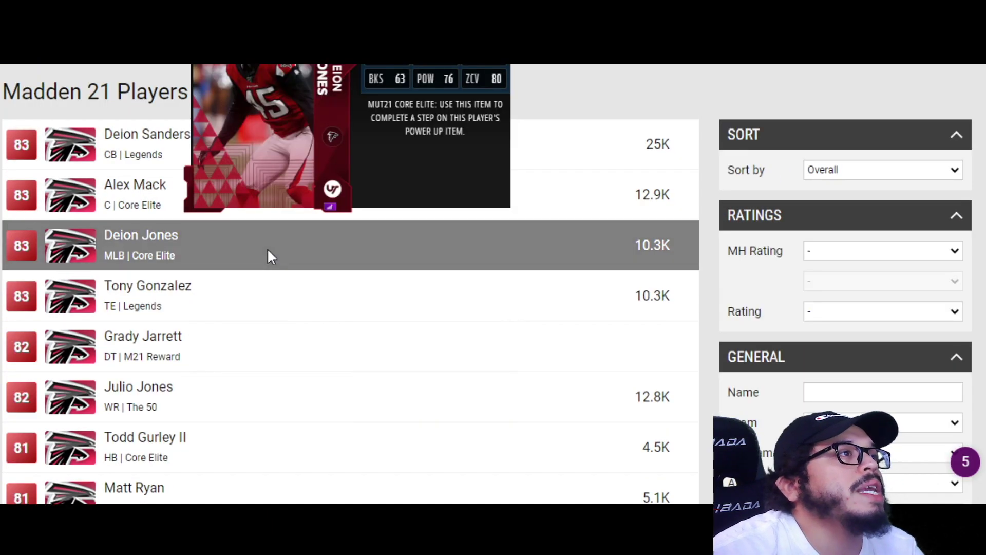
Step: Examine the Falcons' Core Elite cards for Keanu Neal and Deion Jones, including their ratings and attributes
{"action": "scroll", "coordinate": [619, 287], "scroll_direction": "down", "scroll_amount": 3}
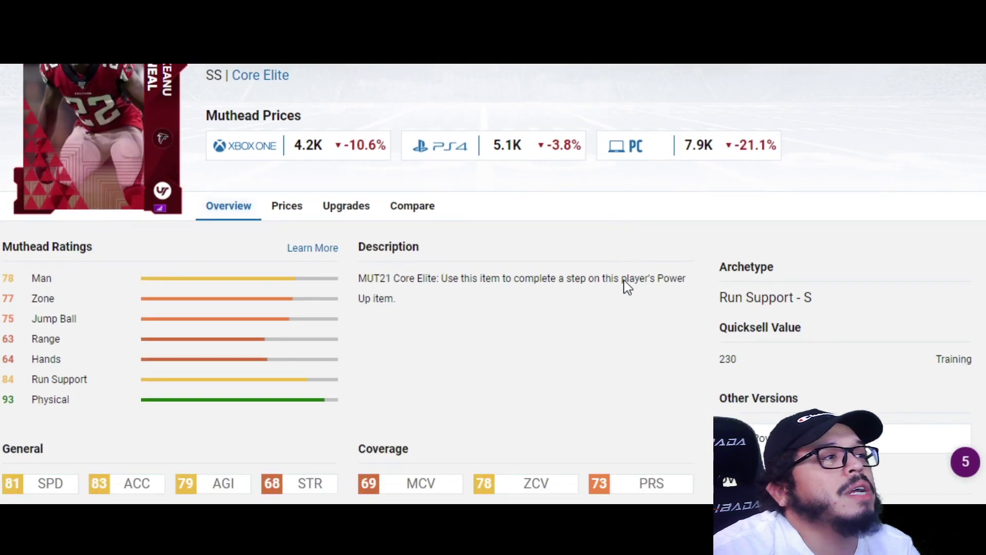
{"action": "scroll", "coordinate": [611, 279], "scroll_direction": "down", "scroll_amount": 3}
{"action": "scroll", "coordinate": [599, 284], "scroll_direction": "up", "scroll_amount": 6}
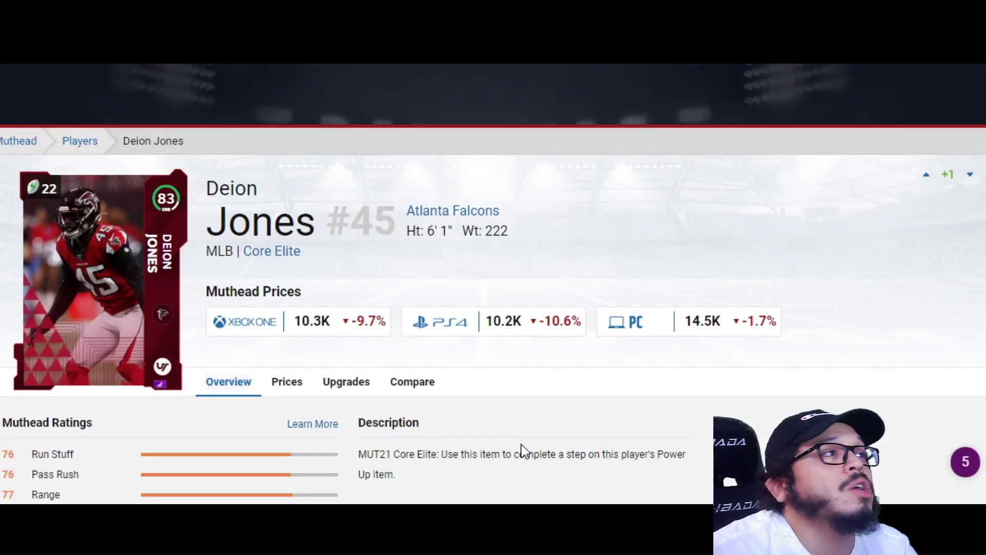
{"action": "scroll", "coordinate": [521, 451], "scroll_direction": "down", "scroll_amount": 6}
{"action": "scroll", "coordinate": [534, 365], "scroll_direction": "up", "scroll_amount": 4}
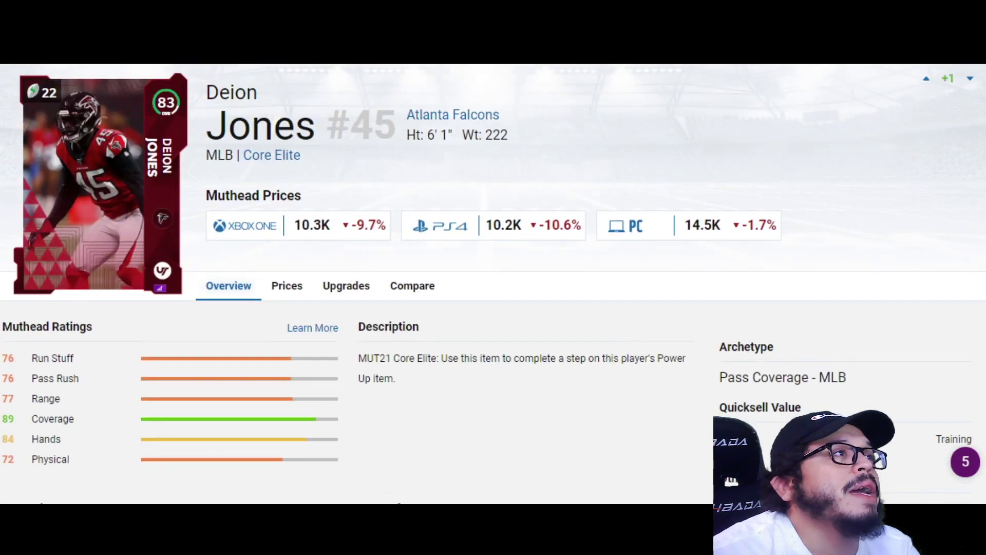
Step: Review the AFC South predictions in the spreadsheet, checking the Jaguars' and Titans' player entries
{"action": "left_click", "coordinate": [415, 63]}
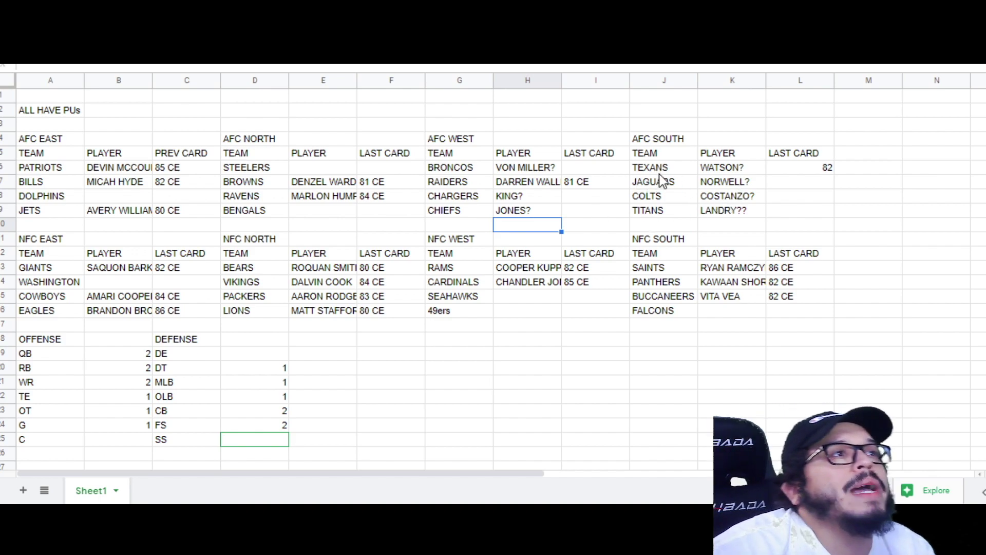
{"action": "left_click", "coordinate": [749, 182]}
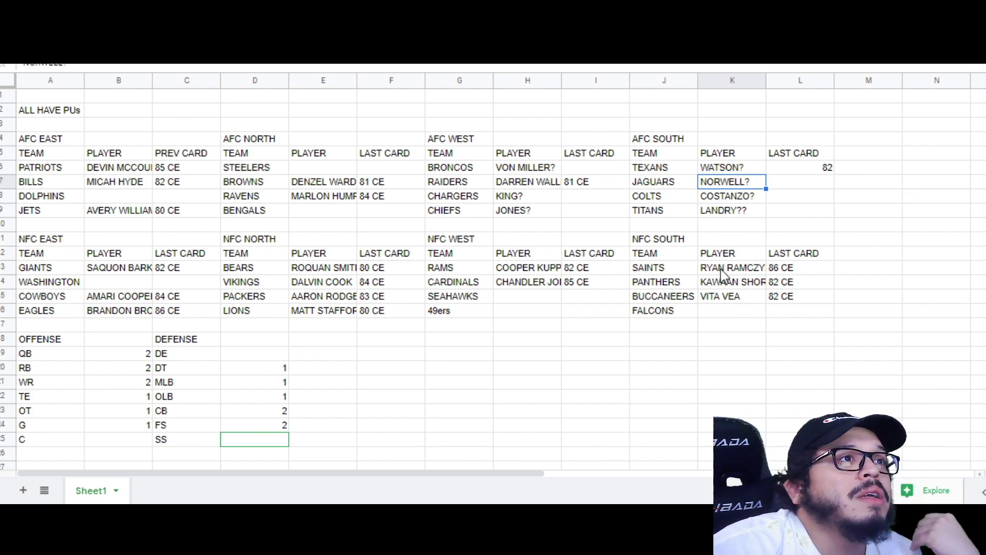
{"action": "left_click", "coordinate": [746, 214]}
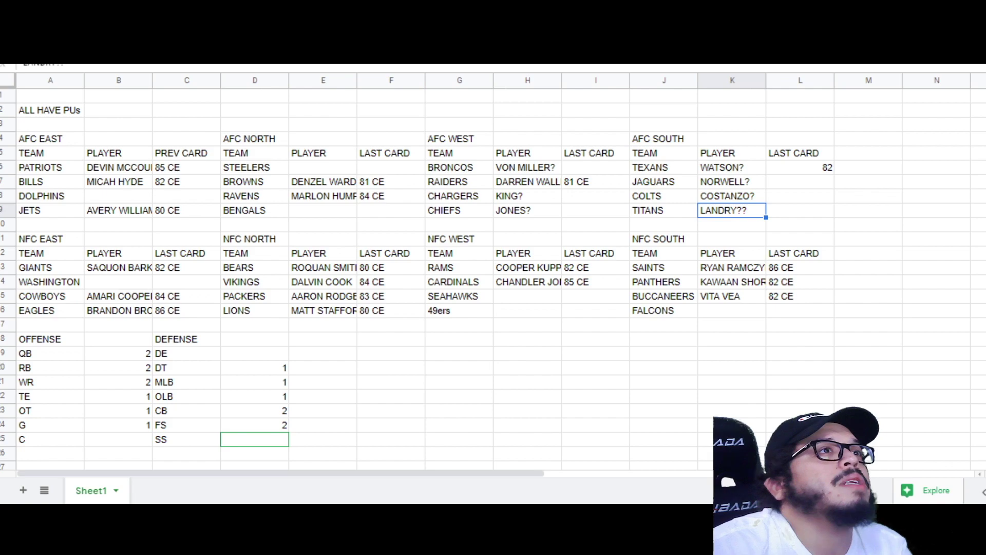
Step: Recheck Keanu Neal's Core Elite attributes on Muthead and enter NEAL as the Falcons' player in the spreadsheet's NFC South table
{"action": "left_click", "coordinate": [395, 67]}
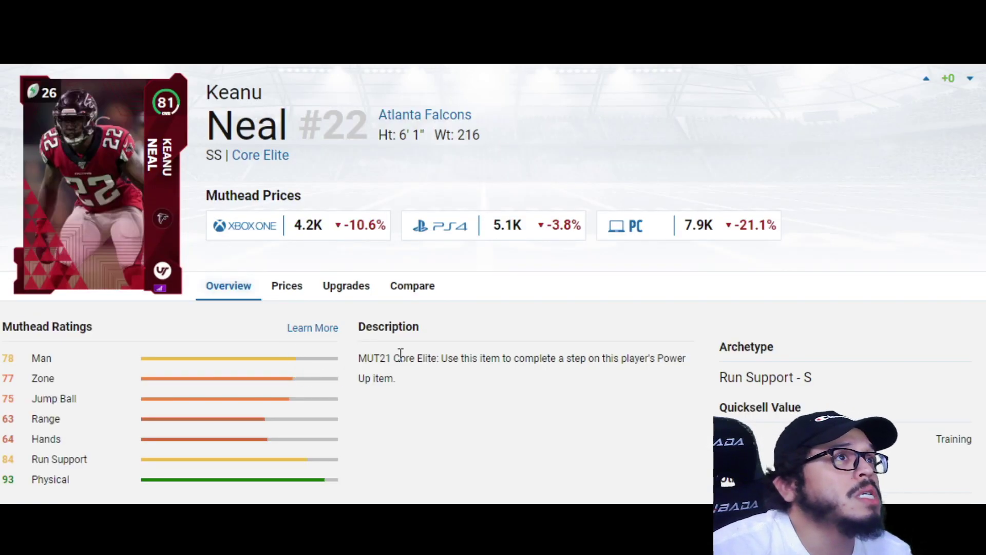
{"action": "scroll", "coordinate": [517, 311], "scroll_direction": "down", "scroll_amount": 5}
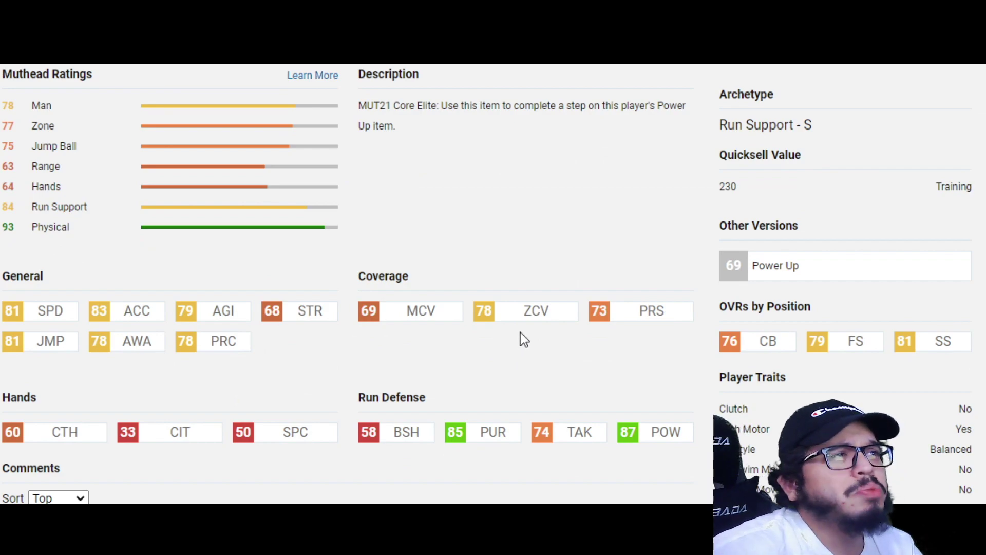
{"action": "scroll", "coordinate": [520, 333], "scroll_direction": "up", "scroll_amount": 5}
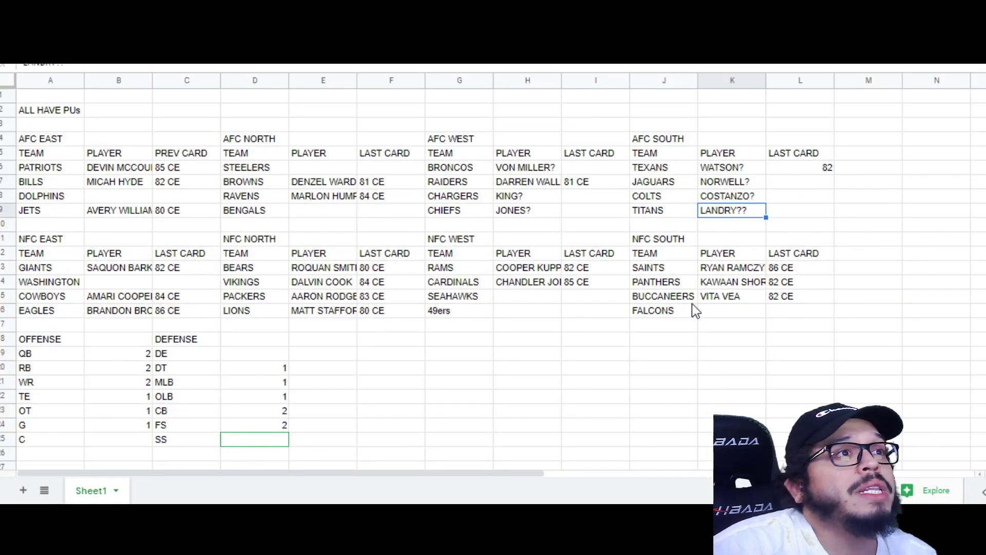
{"action": "left_click", "coordinate": [726, 318]}
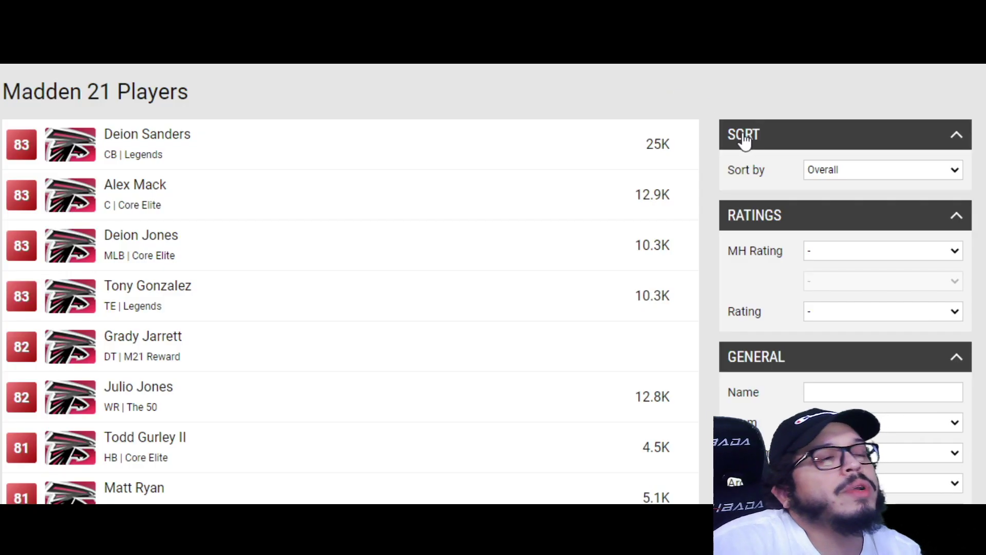
Step: Filter the Muthead player list to the Seattle Seahawks with Has Power Up set to Yes and browse the first page of cards
{"action": "scroll", "coordinate": [716, 291], "scroll_direction": "down", "scroll_amount": 3}
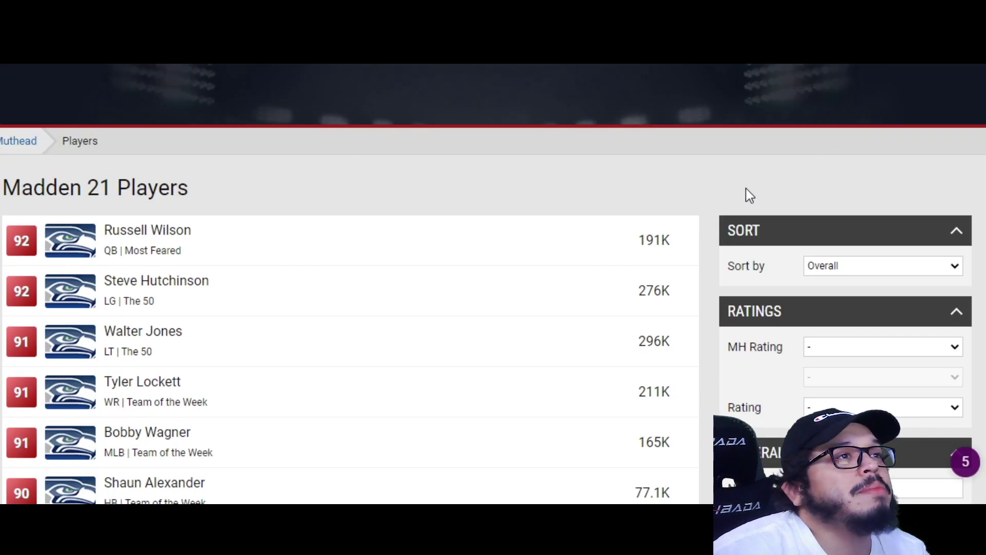
{"action": "scroll", "coordinate": [746, 188], "scroll_direction": "down", "scroll_amount": 2}
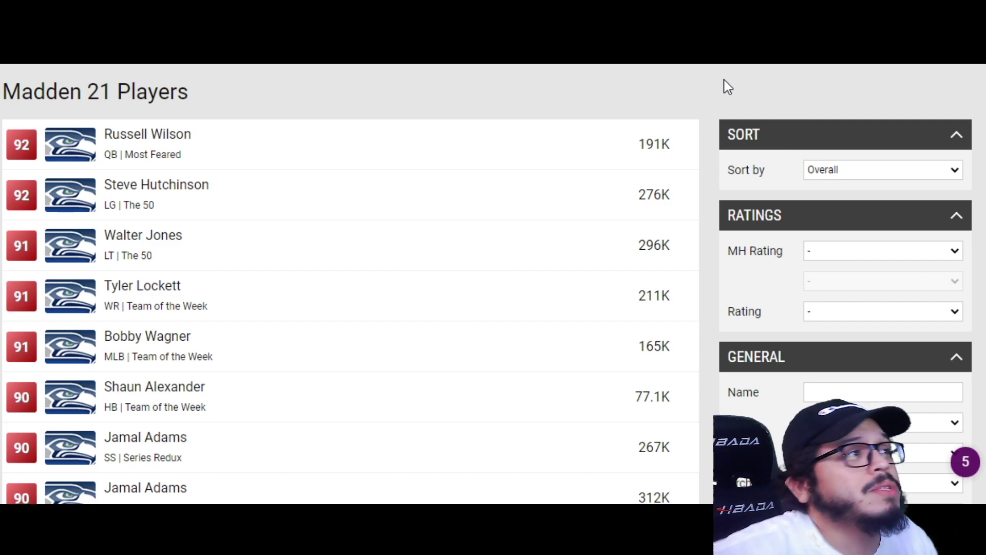
{"action": "scroll", "coordinate": [760, 113], "scroll_direction": "down", "scroll_amount": 5}
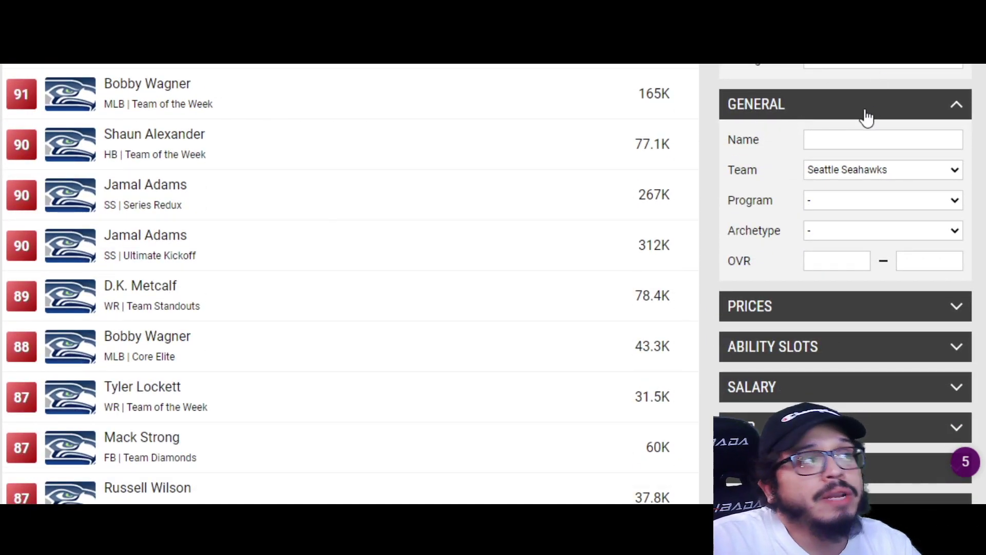
{"action": "mouse_move", "coordinate": [319, 362]}
{"action": "scroll", "coordinate": [341, 213], "scroll_direction": "down", "scroll_amount": 3}
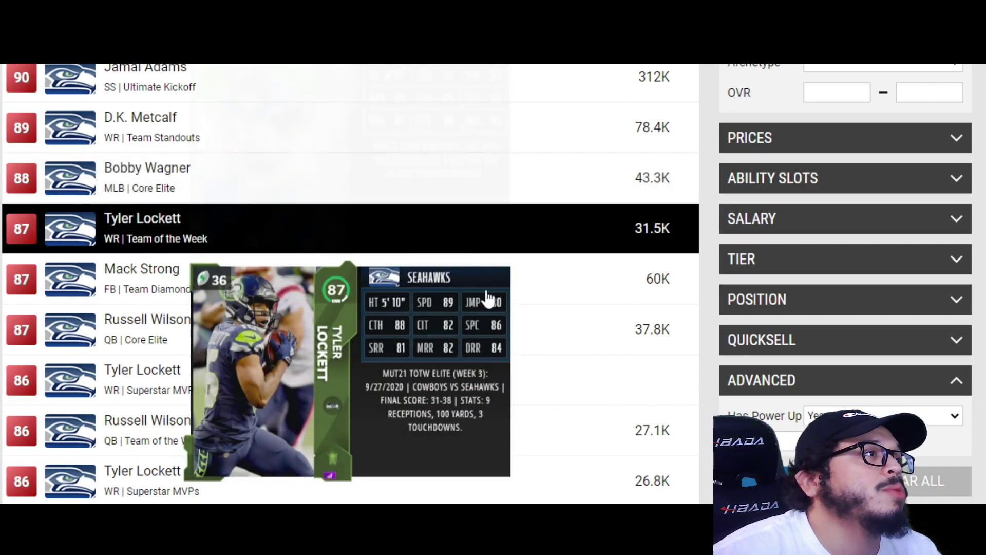
{"action": "scroll", "coordinate": [632, 290], "scroll_direction": "down", "scroll_amount": 3}
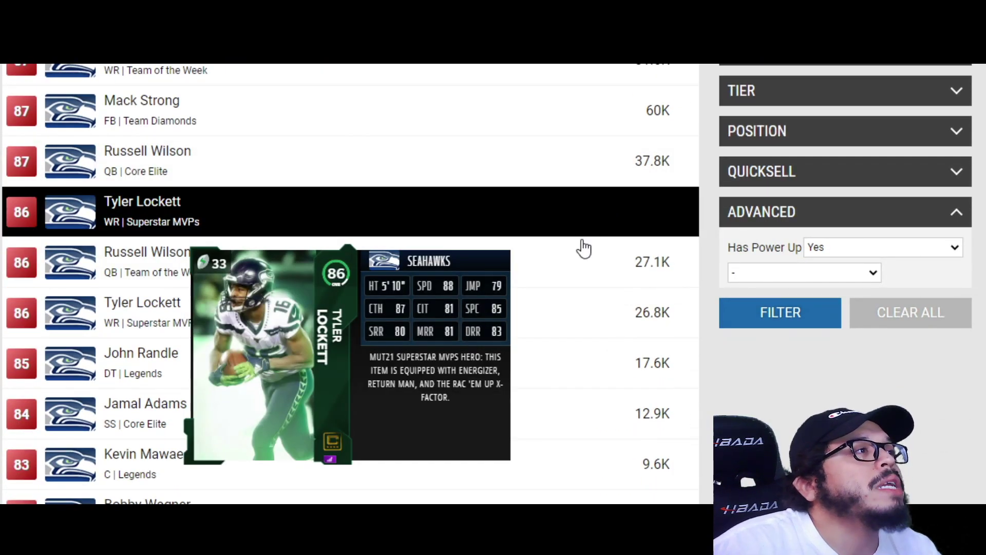
{"action": "scroll", "coordinate": [513, 266], "scroll_direction": "down", "scroll_amount": 2}
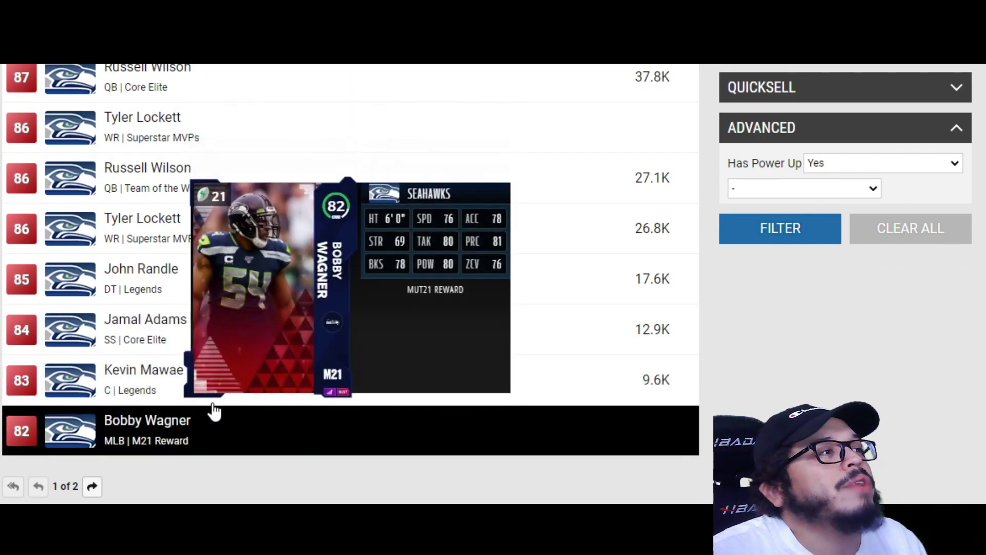
{"action": "scroll", "coordinate": [154, 398], "scroll_direction": "down", "scroll_amount": 2}
Step: Browse the second results page of Seahawks cards for Core Elite players such as Duane Brown
{"action": "left_click", "coordinate": [98, 403]}
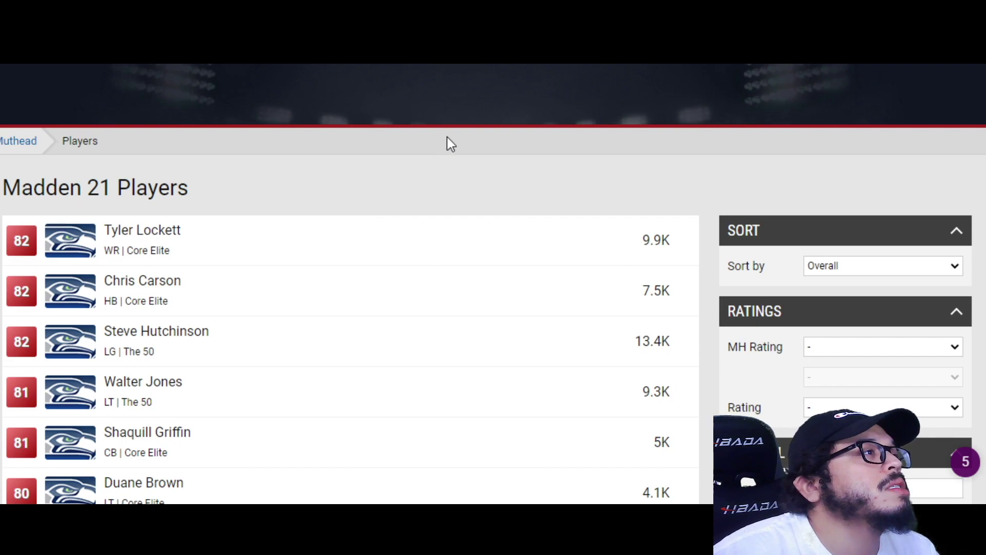
{"action": "scroll", "coordinate": [447, 143], "scroll_direction": "down", "scroll_amount": 2}
{"action": "scroll", "coordinate": [174, 203], "scroll_direction": "down", "scroll_amount": 2}
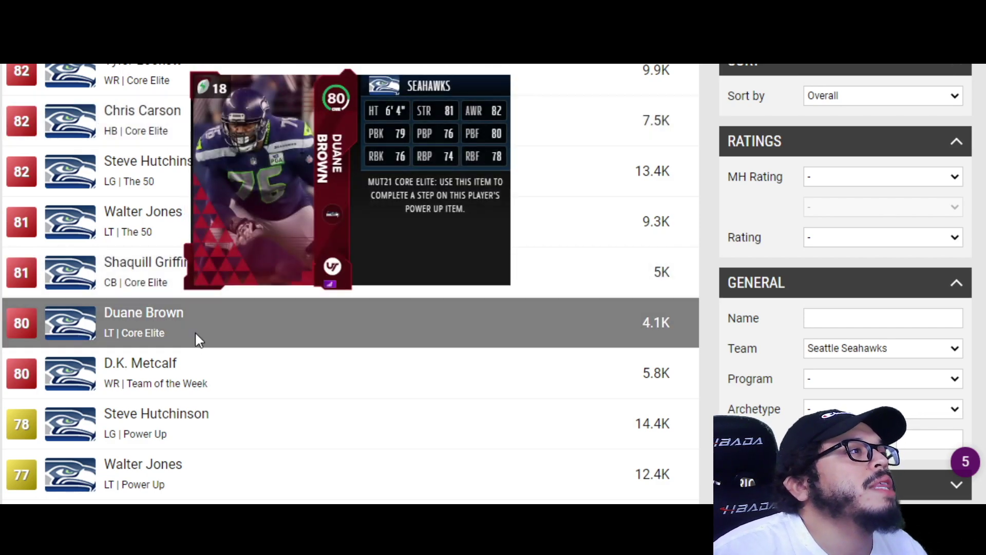
Step: Examine the Seahawks' Core Elite cards for Duane Brown and Chris Carson, including their ratings, attributes and traits
{"action": "left_click", "coordinate": [347, 92]}
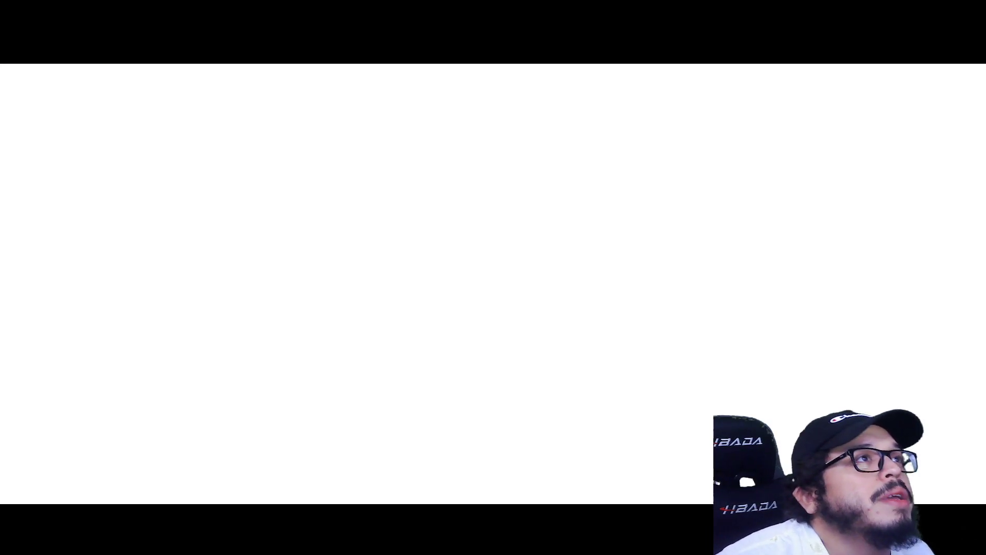
{"action": "scroll", "coordinate": [546, 336], "scroll_direction": "down", "scroll_amount": 5}
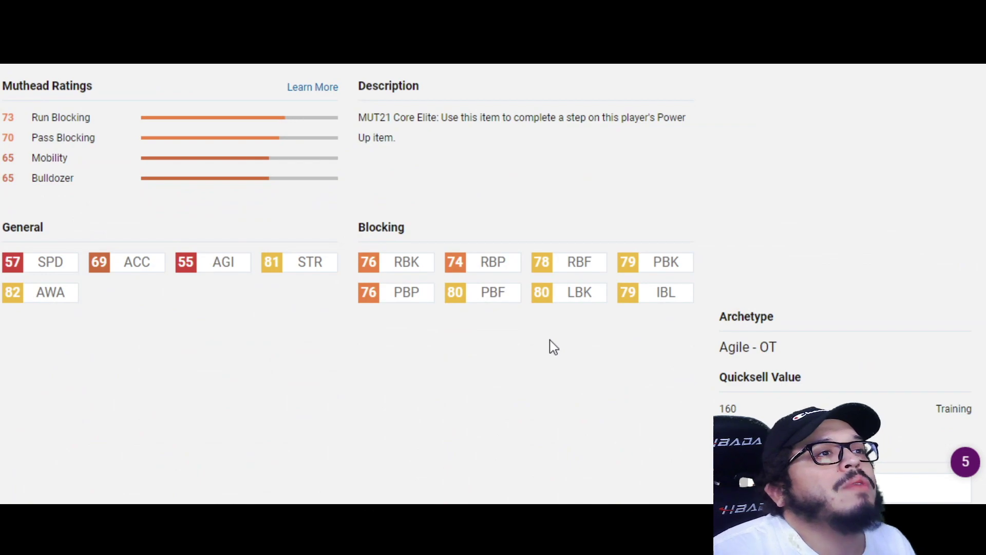
{"action": "scroll", "coordinate": [547, 344], "scroll_direction": "up", "scroll_amount": 4}
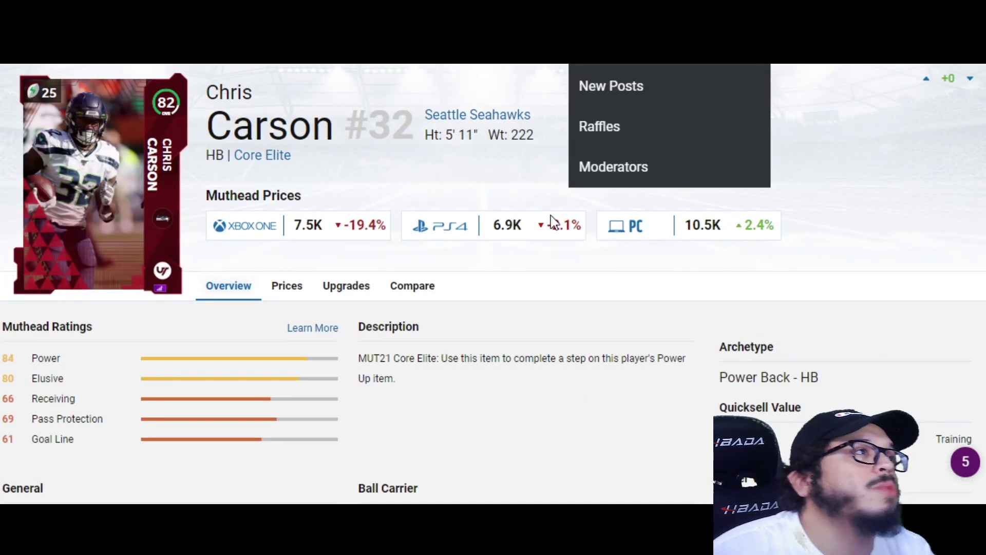
{"action": "scroll", "coordinate": [580, 301], "scroll_direction": "down", "scroll_amount": 10}
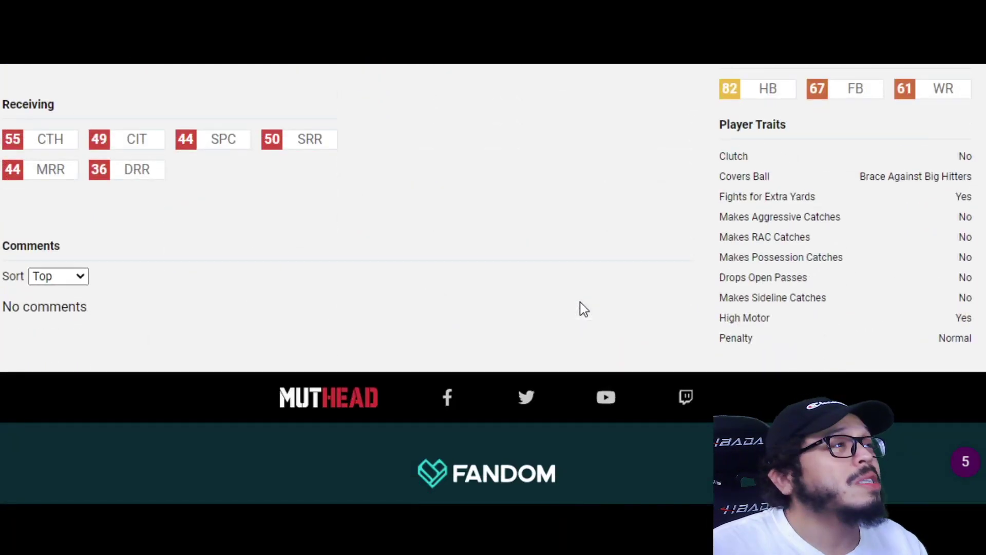
{"action": "scroll", "coordinate": [581, 302], "scroll_direction": "up", "scroll_amount": 10}
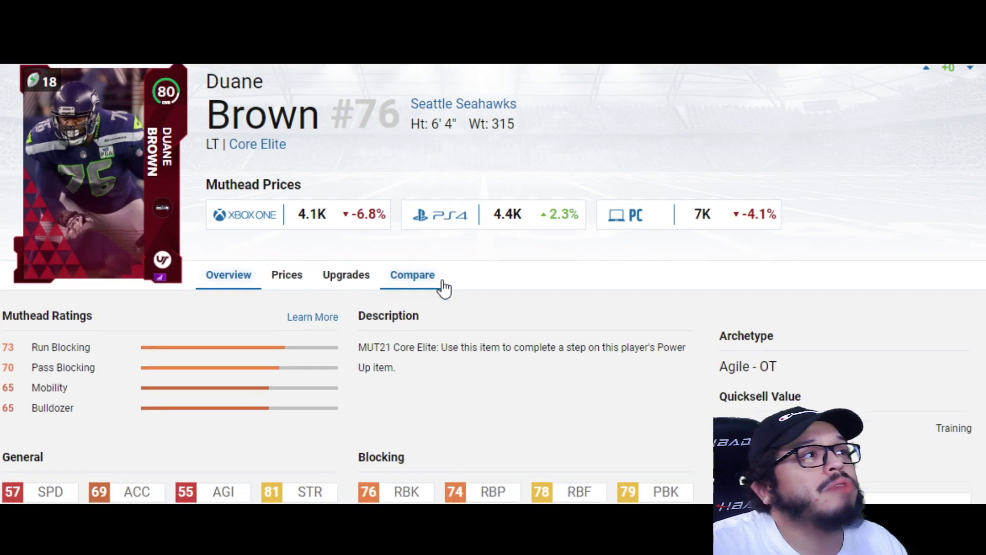
{"action": "scroll", "coordinate": [447, 291], "scroll_direction": "down", "scroll_amount": 3}
{"action": "scroll", "coordinate": [452, 295], "scroll_direction": "up", "scroll_amount": 3}
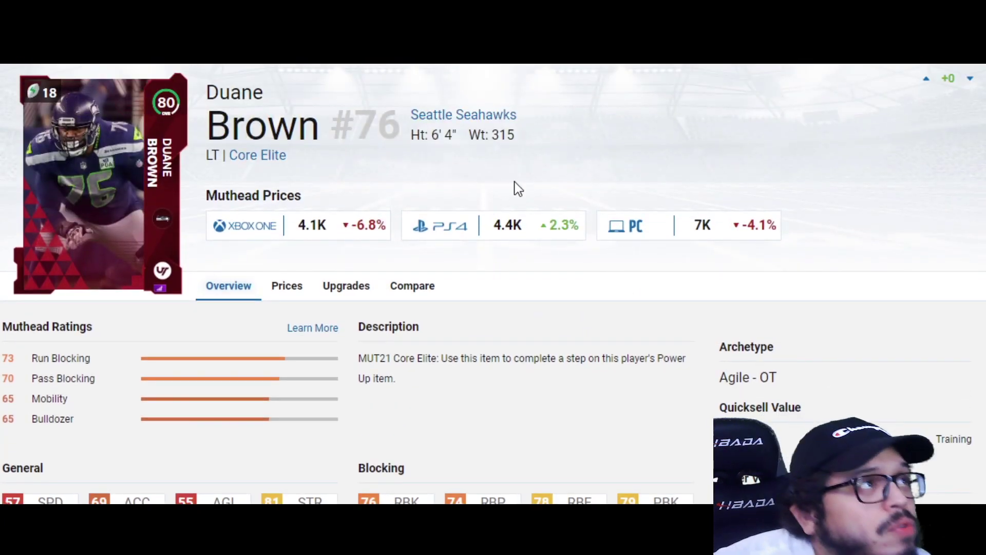
{"action": "scroll", "coordinate": [504, 308], "scroll_direction": "down", "scroll_amount": 3}
{"action": "scroll", "coordinate": [528, 309], "scroll_direction": "up", "scroll_amount": 3}
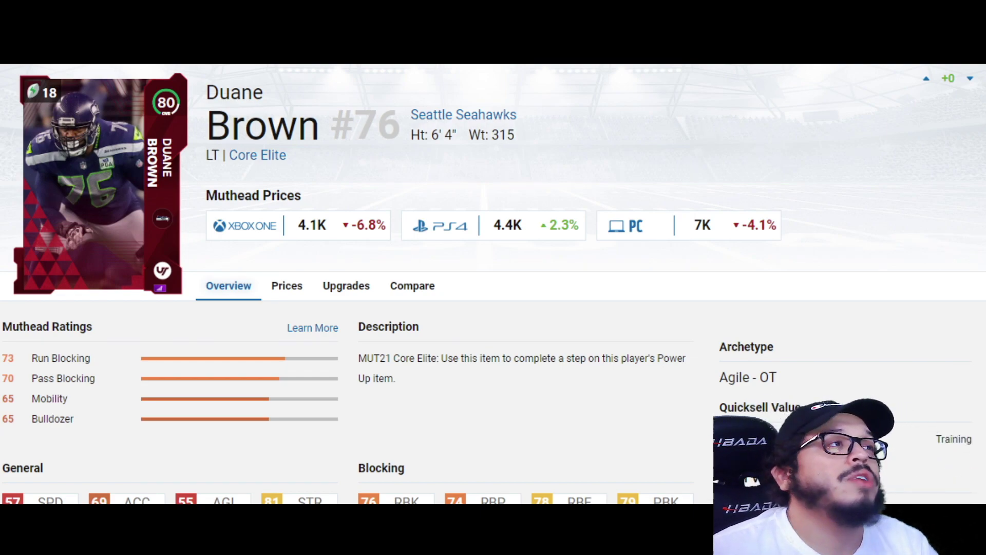
Step: Enter D. BROWN as the Seahawks' player in the NFC West table of the spreadsheet
{"action": "key", "text": "ctrl+Tab"}
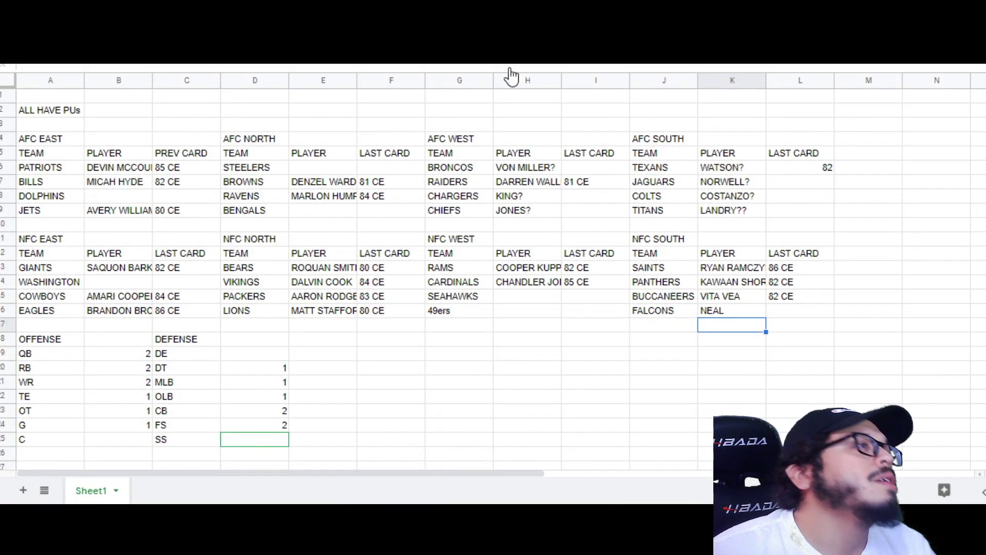
{"action": "left_click", "coordinate": [523, 298]}
{"action": "type", "text": "D. BROWN"}
{"action": "key", "text": "Return"}
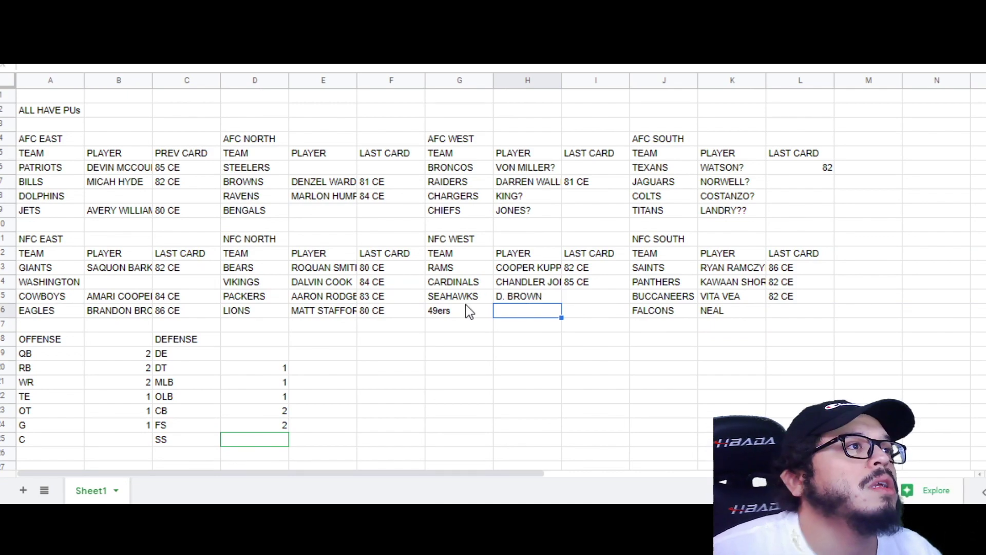
Step: Filter the Muthead player list to the San Francisco 49ers, keeping Has Power Up set to Yes
{"action": "key", "text": "ctrl+shift+Tab"}
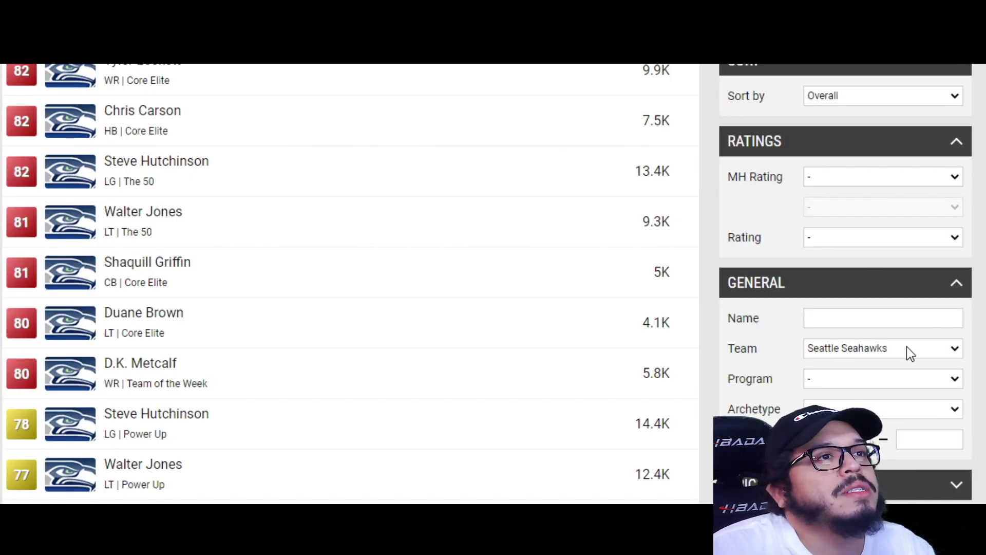
{"action": "key", "text": "Up"}
{"action": "scroll", "coordinate": [757, 242], "scroll_direction": "down", "scroll_amount": 8}
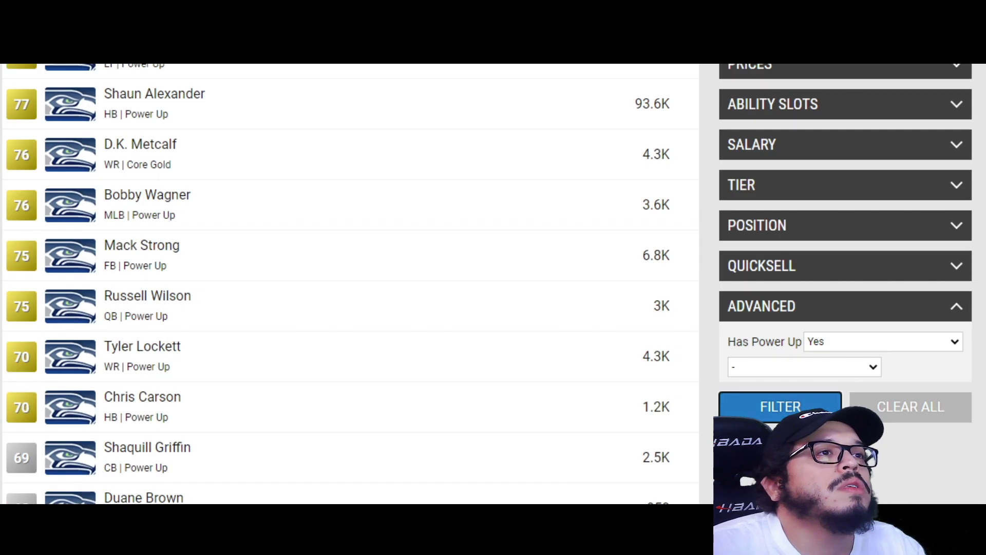
{"action": "left_click", "coordinate": [780, 406]}
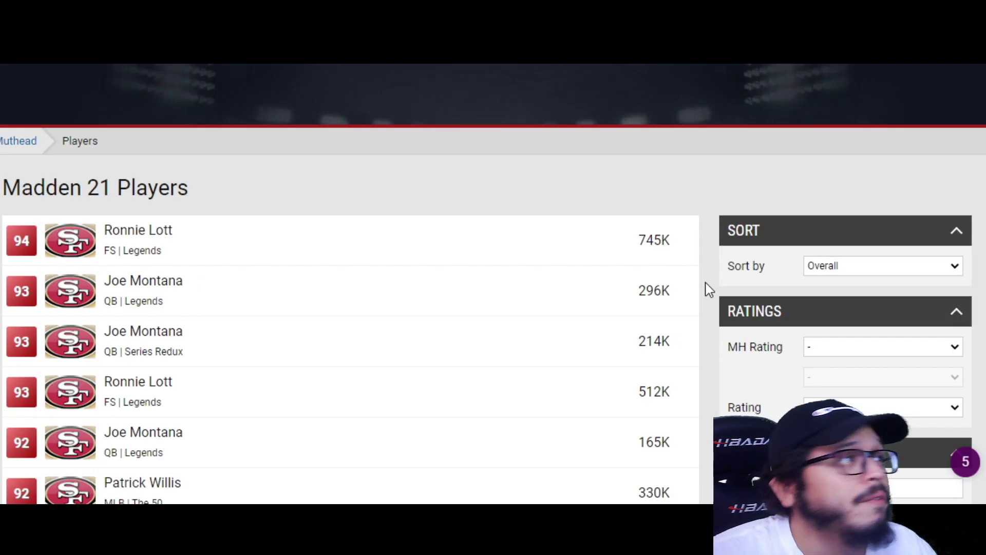
{"action": "scroll", "coordinate": [710, 289], "scroll_direction": "down", "scroll_amount": 2}
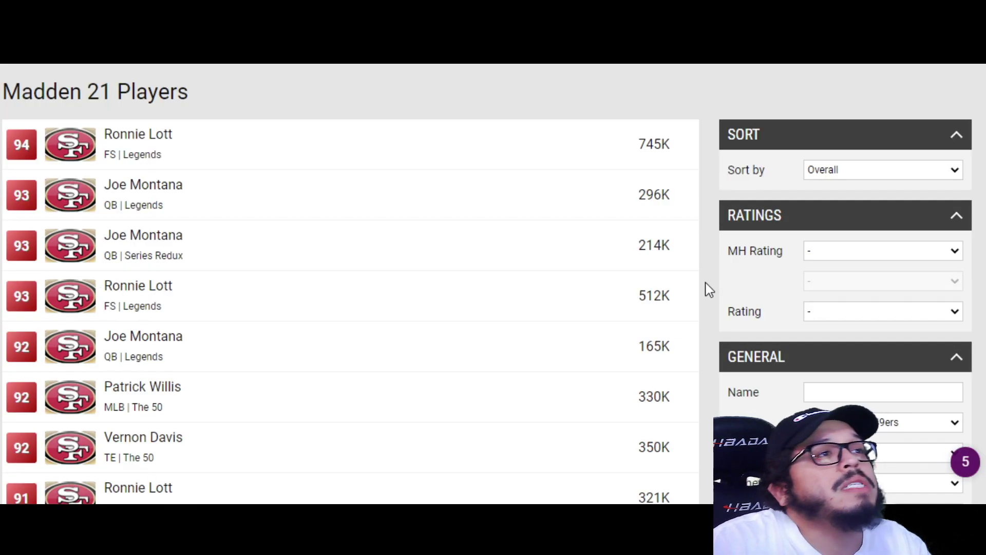
Step: Browse the first results page of San Francisco 49ers cards for Core Elite players such as George Kittle
{"action": "scroll", "coordinate": [706, 288], "scroll_direction": "down", "scroll_amount": 3}
{"action": "scroll", "coordinate": [703, 292], "scroll_direction": "down", "scroll_amount": 2}
{"action": "scroll", "coordinate": [701, 294], "scroll_direction": "down", "scroll_amount": 2}
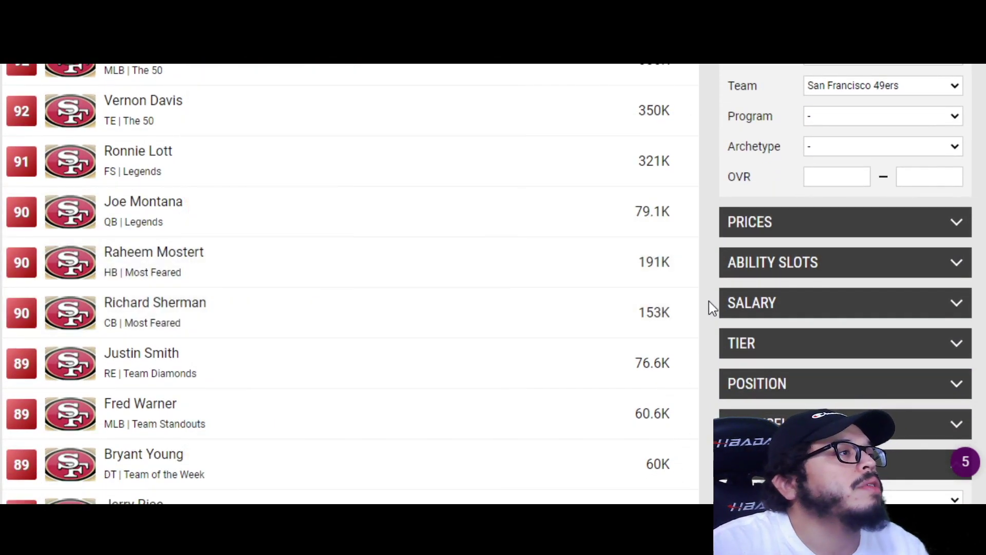
{"action": "scroll", "coordinate": [709, 301], "scroll_direction": "down", "scroll_amount": 7}
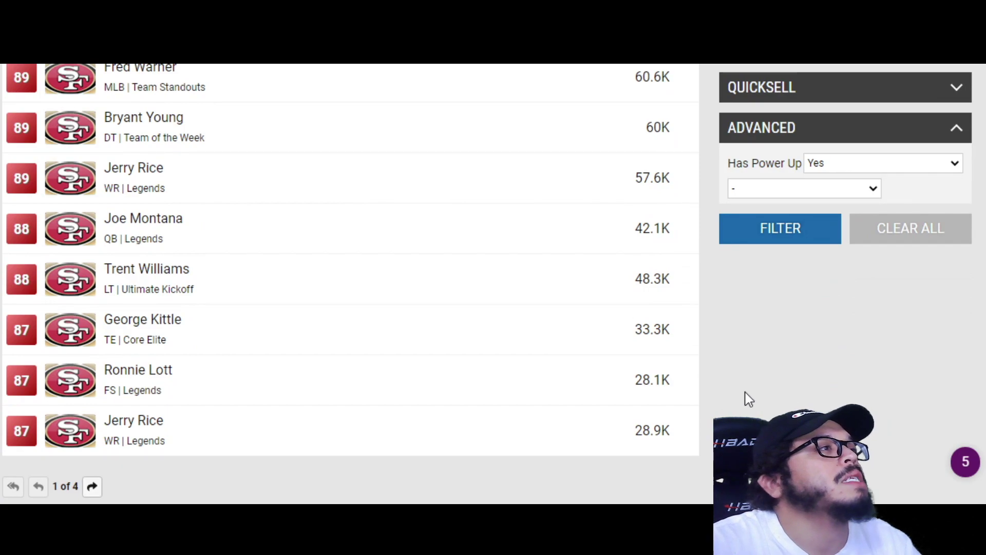
{"action": "mouse_move", "coordinate": [489, 343]}
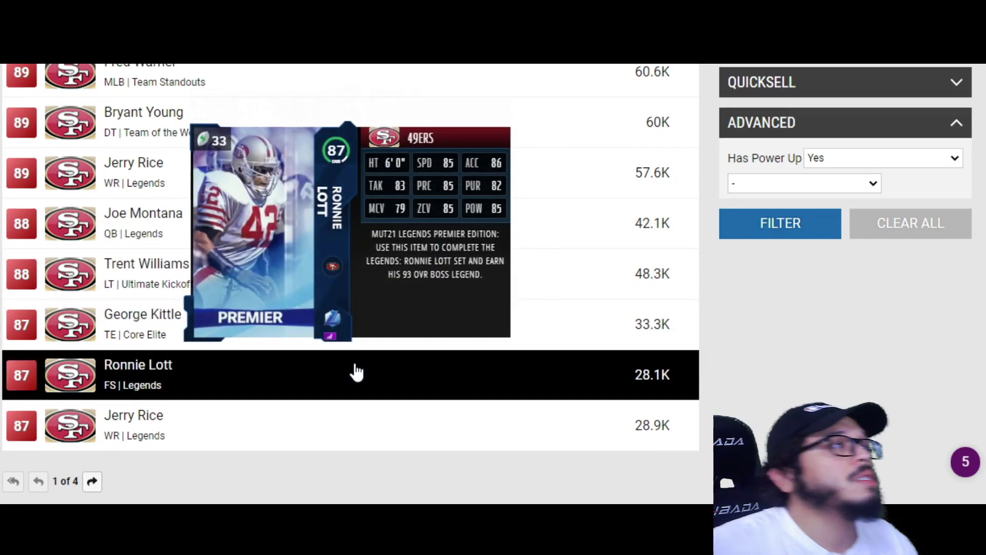
{"action": "scroll", "coordinate": [352, 370], "scroll_direction": "down", "scroll_amount": 2}
Step: Browse the second results page of 49ers cards for Core Elite players such as Kyle Juszczyk, Nick Bosa and Fred Warner
{"action": "left_click", "coordinate": [93, 405]}
{"action": "mouse_move", "coordinate": [618, 235]}
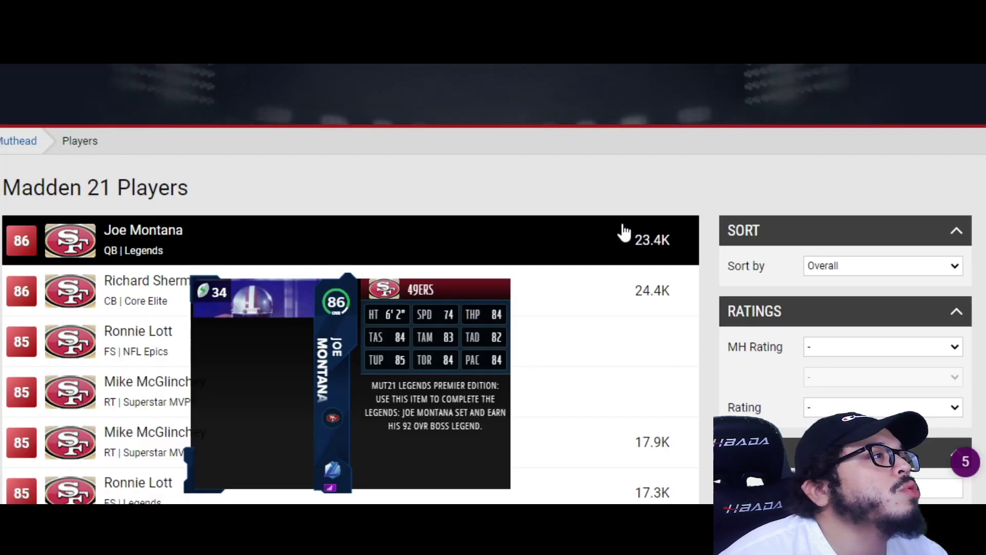
{"action": "mouse_move", "coordinate": [529, 294]}
{"action": "scroll", "coordinate": [786, 136], "scroll_direction": "down", "scroll_amount": 6}
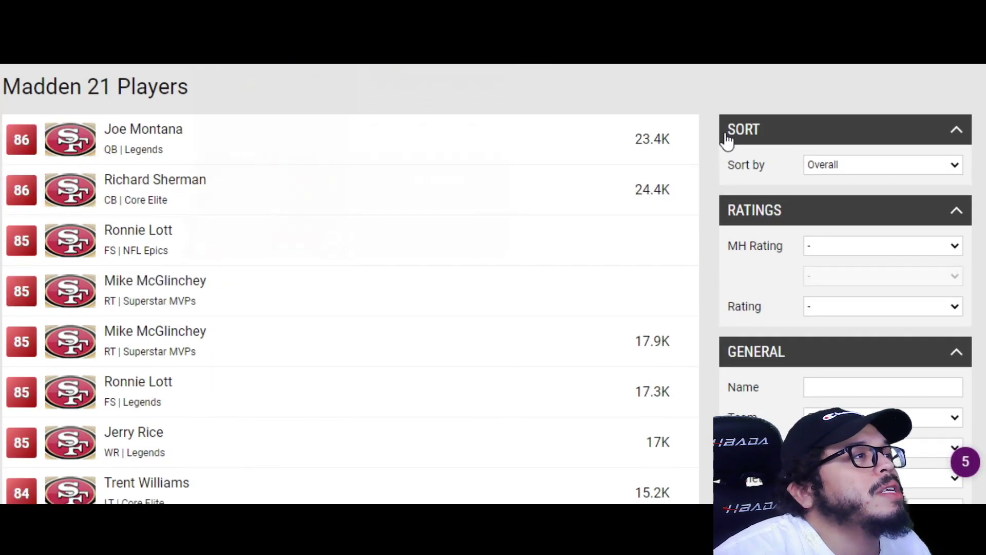
{"action": "mouse_move", "coordinate": [244, 111]}
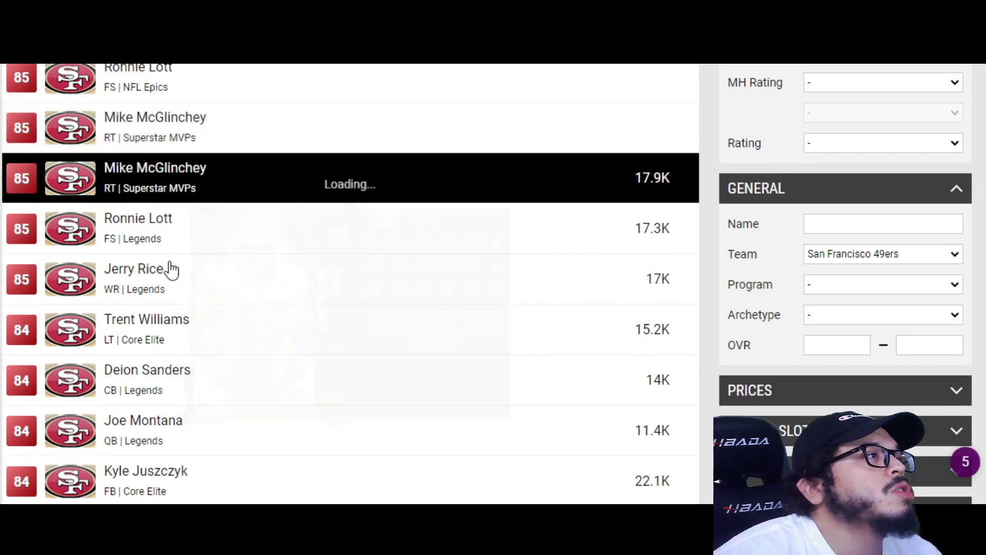
{"action": "scroll", "coordinate": [500, 379], "scroll_direction": "down", "scroll_amount": 5}
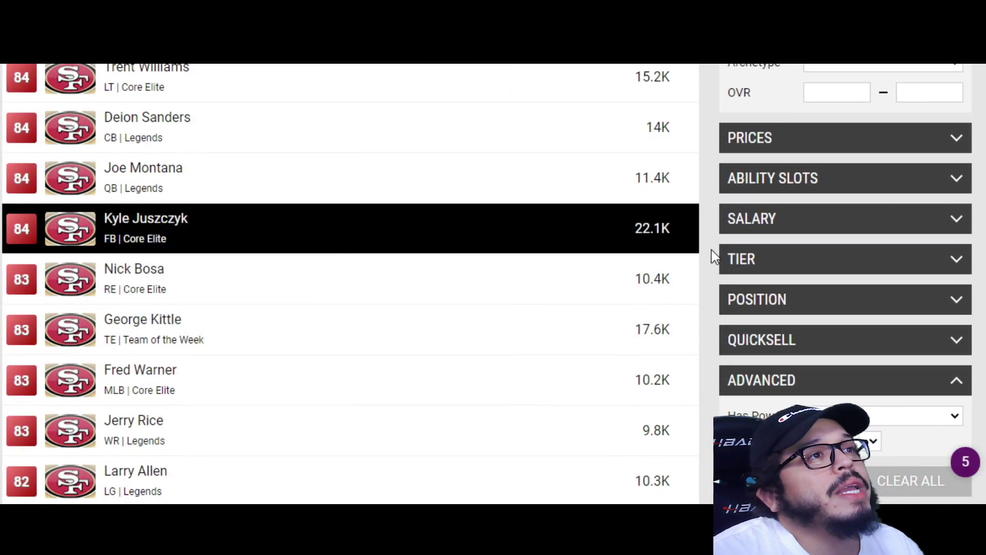
{"action": "scroll", "coordinate": [476, 240], "scroll_direction": "down", "scroll_amount": 2}
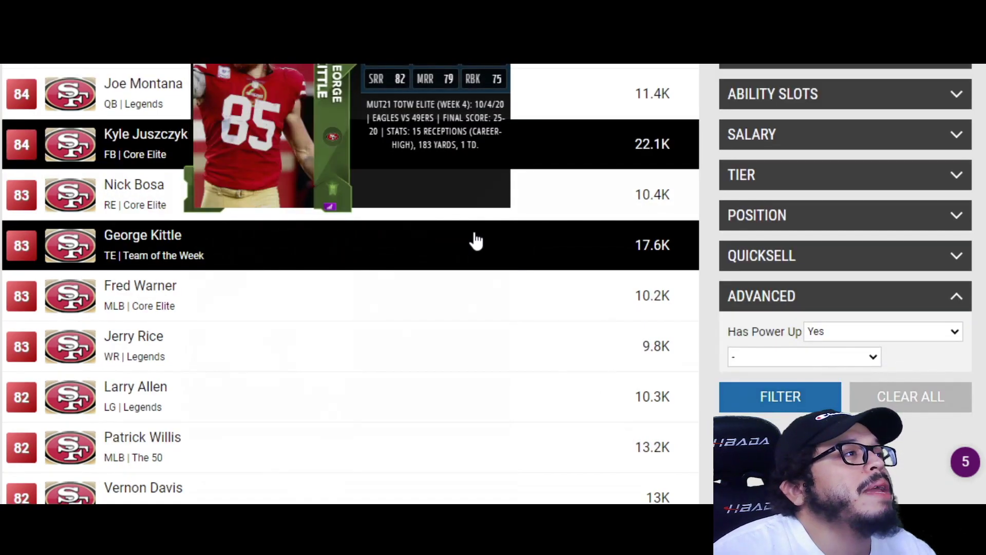
{"action": "scroll", "coordinate": [469, 247], "scroll_direction": "down", "scroll_amount": 5}
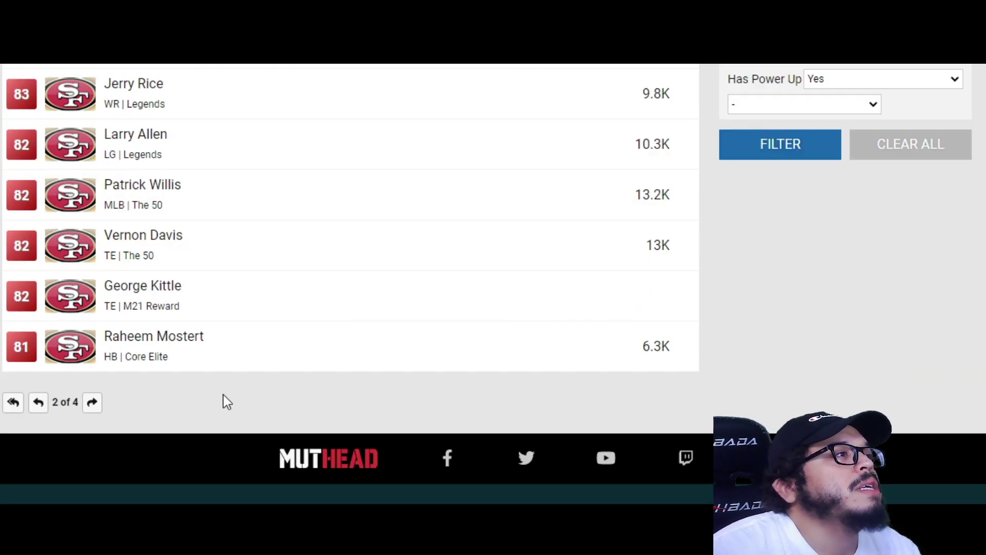
Step: Browse the third results page of 49ers cards for Core Elite players such as Arik Armstead and Dee Ford
{"action": "scroll", "coordinate": [213, 380], "scroll_direction": "up", "scroll_amount": 7}
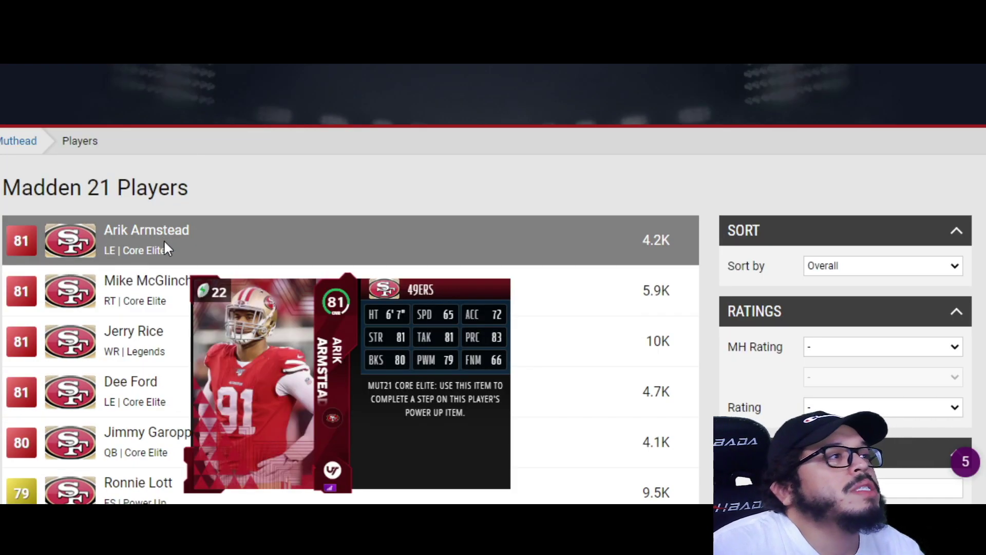
{"action": "scroll", "coordinate": [163, 239], "scroll_direction": "down", "scroll_amount": 2}
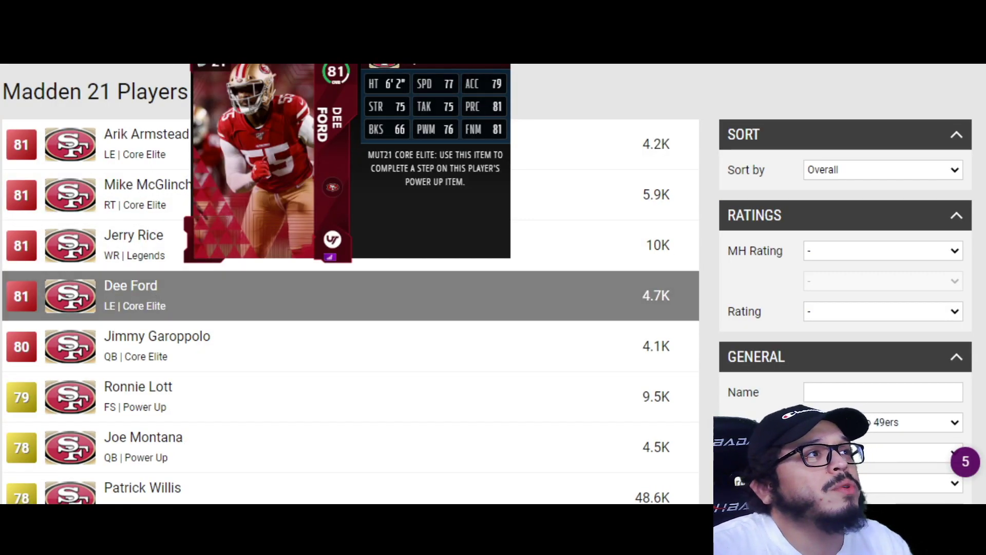
{"action": "left_click", "coordinate": [276, 325]}
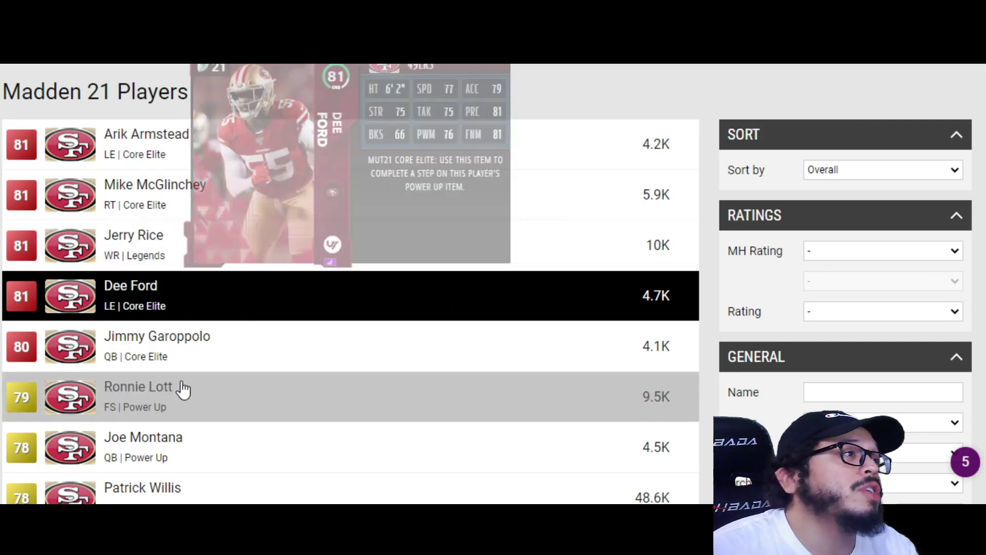
{"action": "left_click", "coordinate": [229, 362]}
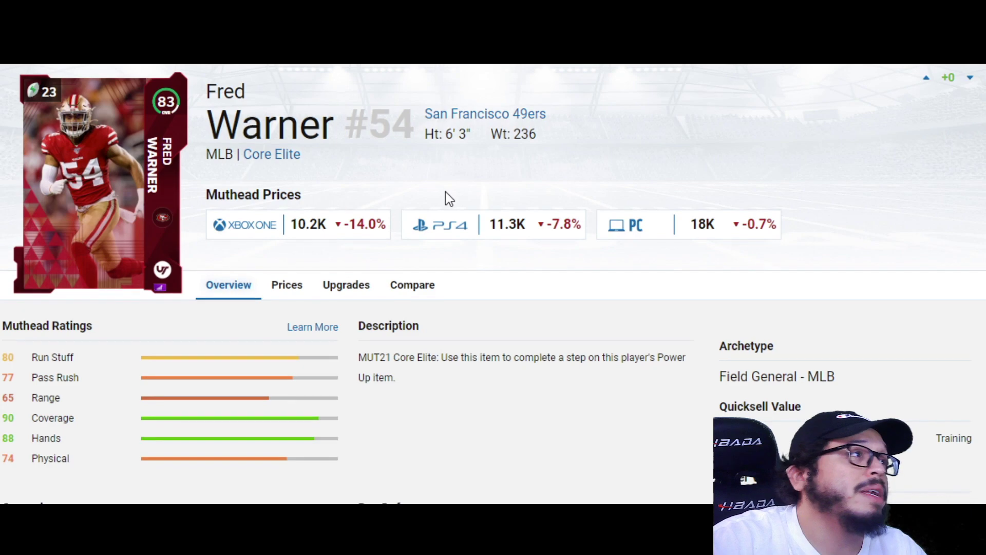
Step: Examine Fred Warner's Core Elite card and George Kittle's Team of the Week card, and open Kittle's 87-rated Core Elite version
{"action": "scroll", "coordinate": [445, 192], "scroll_direction": "down", "scroll_amount": 3}
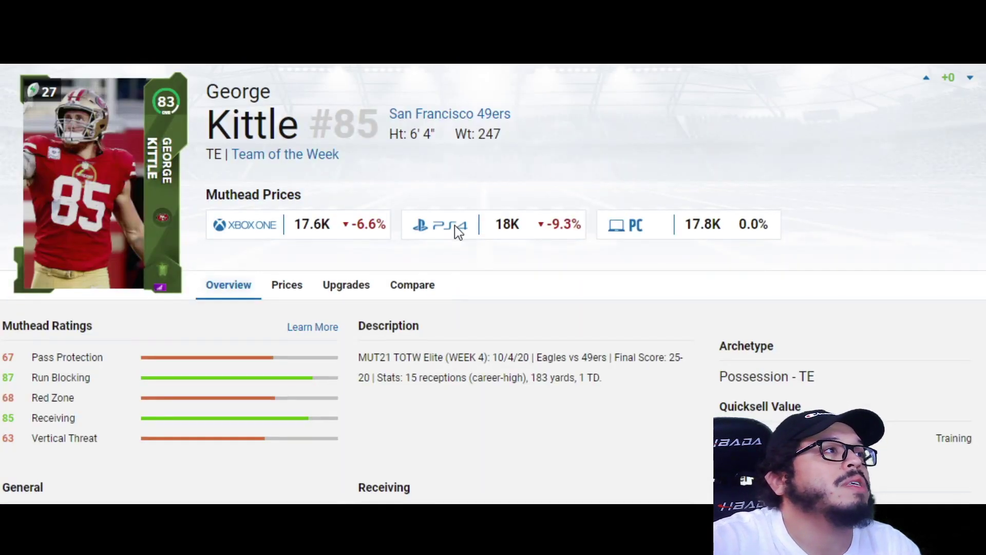
{"action": "scroll", "coordinate": [454, 225], "scroll_direction": "down", "scroll_amount": 5}
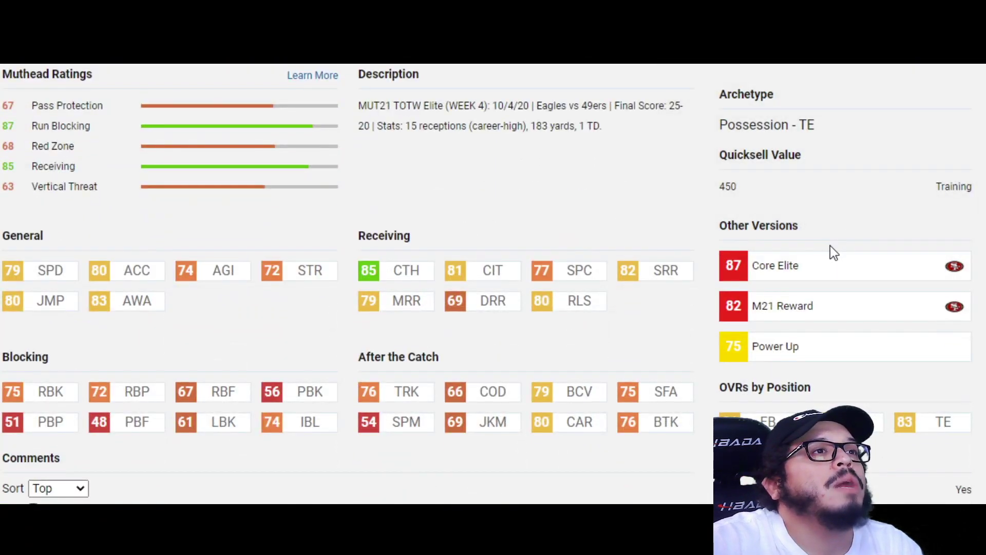
{"action": "left_click", "coordinate": [832, 266]}
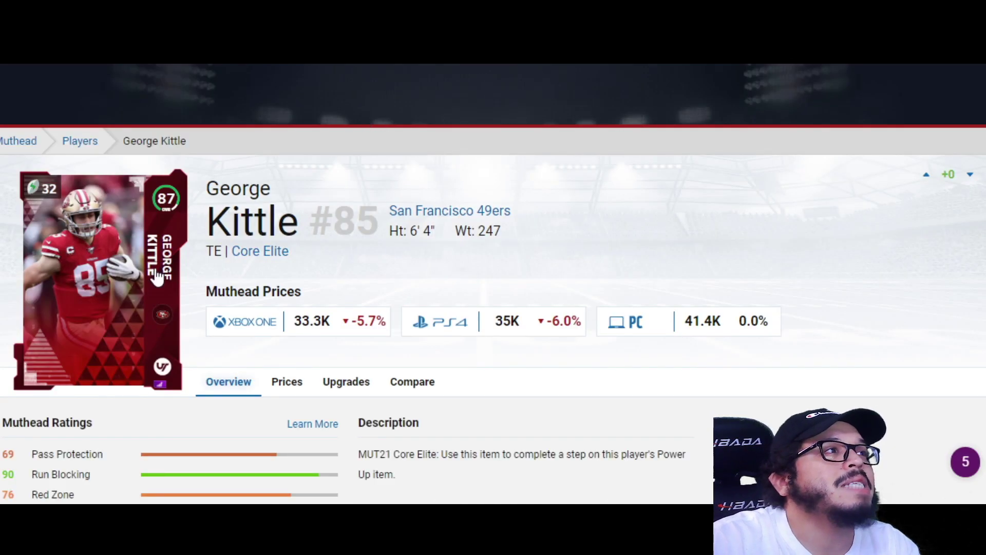
{"action": "scroll", "coordinate": [165, 209], "scroll_direction": "down", "scroll_amount": 2}
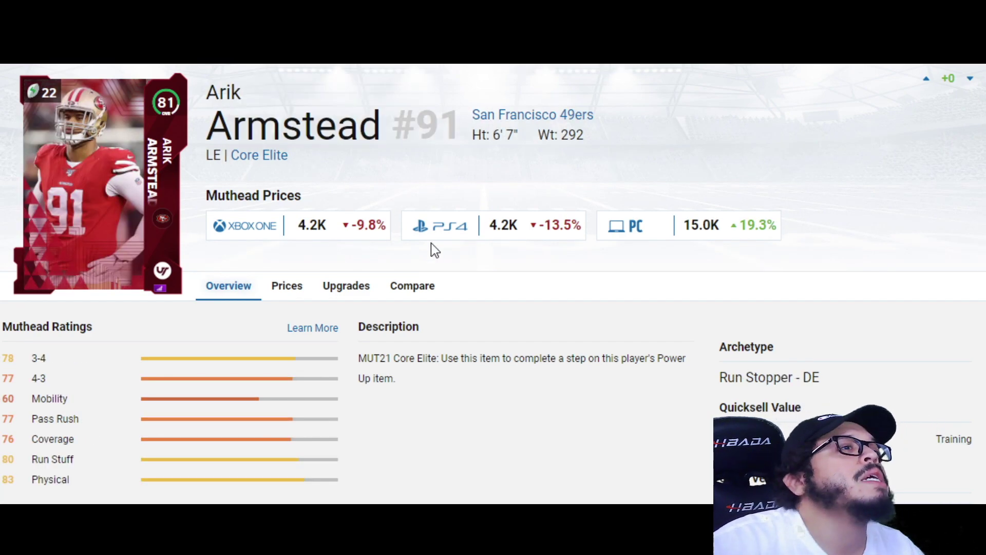
Step: Compare the Core Elite cards of Arik Armstead and Dee Ford, and check the spreadsheet's count of defensive positions
{"action": "scroll", "coordinate": [433, 245], "scroll_direction": "down", "scroll_amount": 2}
{"action": "scroll", "coordinate": [498, 236], "scroll_direction": "up", "scroll_amount": 2}
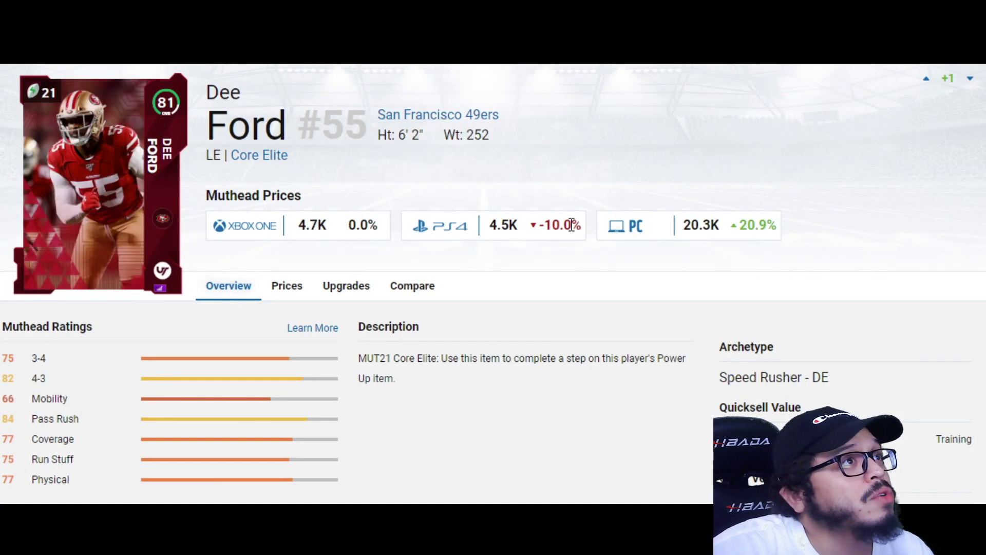
{"action": "scroll", "coordinate": [493, 283], "scroll_direction": "down", "scroll_amount": 2}
{"action": "scroll", "coordinate": [493, 283], "scroll_direction": "up", "scroll_amount": 2}
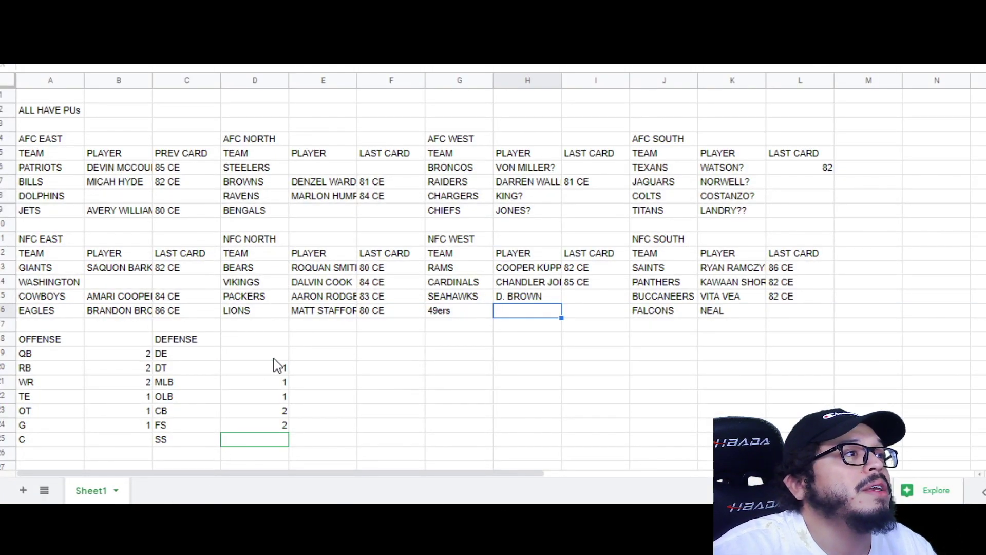
{"action": "left_click", "coordinate": [274, 359]}
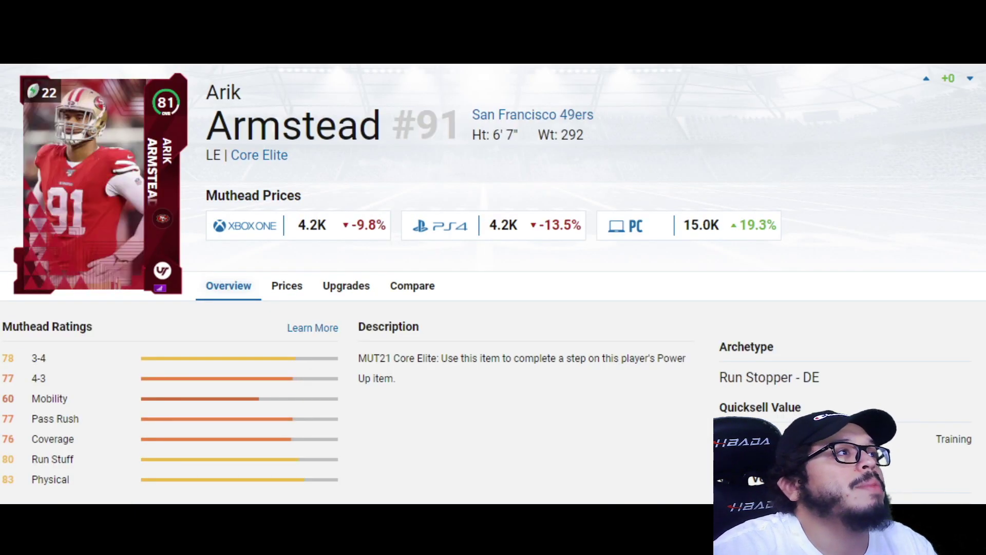
Step: Examine Arik Armstead's Core Elite card, including its Muthead ratings, general attributes, run defense and other versions
{"action": "scroll", "coordinate": [627, 308], "scroll_direction": "down", "scroll_amount": 5}
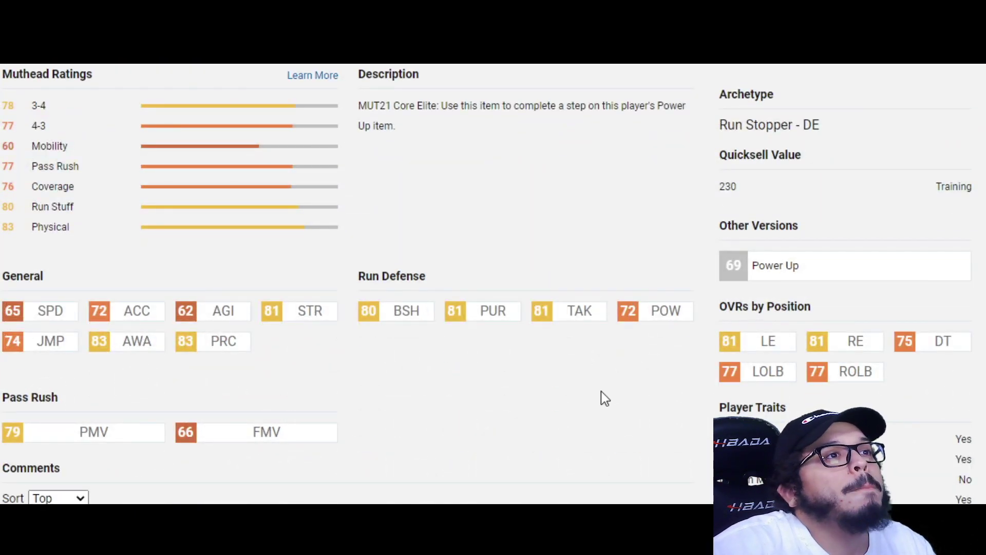
{"action": "scroll", "coordinate": [605, 398], "scroll_direction": "up", "scroll_amount": 5}
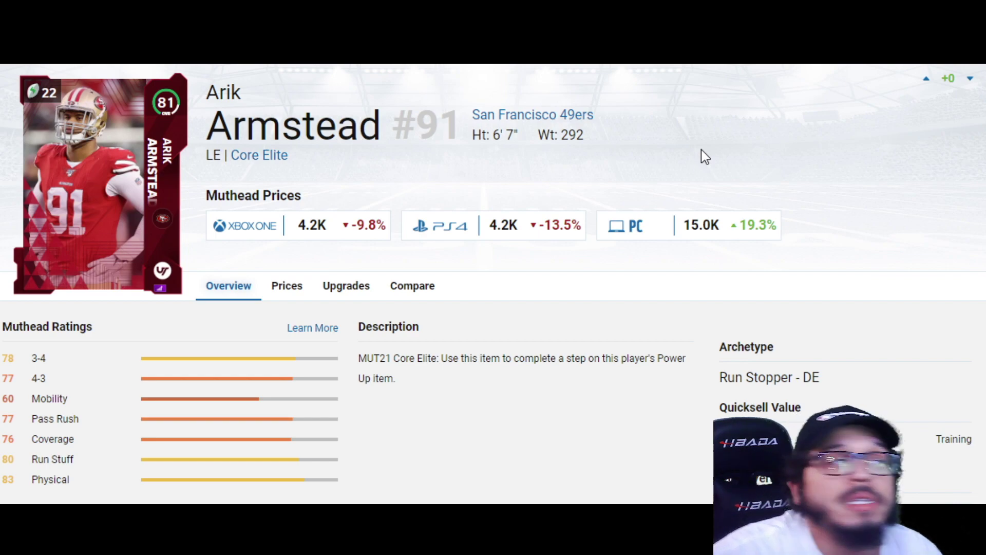
{"action": "scroll", "coordinate": [624, 235], "scroll_direction": "down", "scroll_amount": 3}
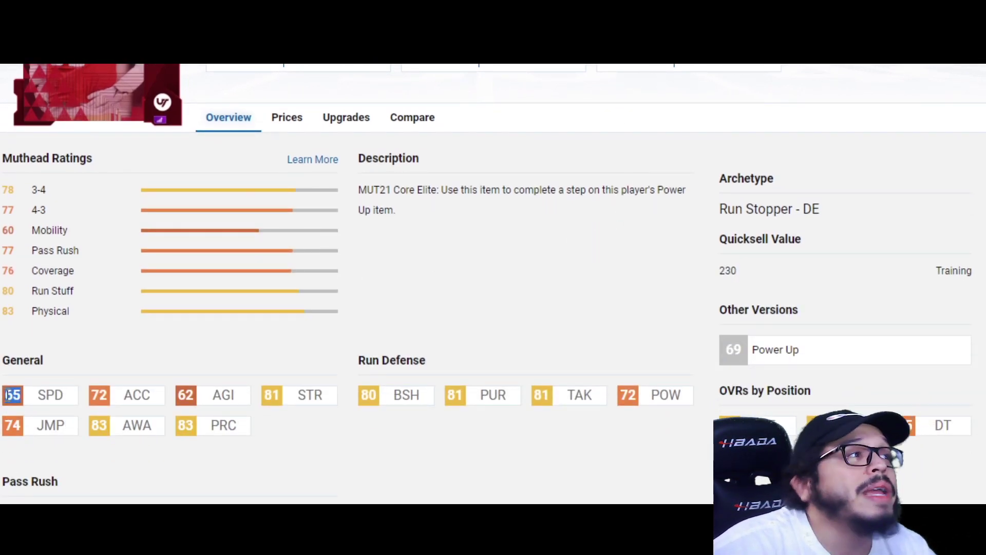
{"action": "scroll", "coordinate": [559, 313], "scroll_direction": "up", "scroll_amount": 3}
{"action": "scroll", "coordinate": [559, 313], "scroll_direction": "down", "scroll_amount": 3}
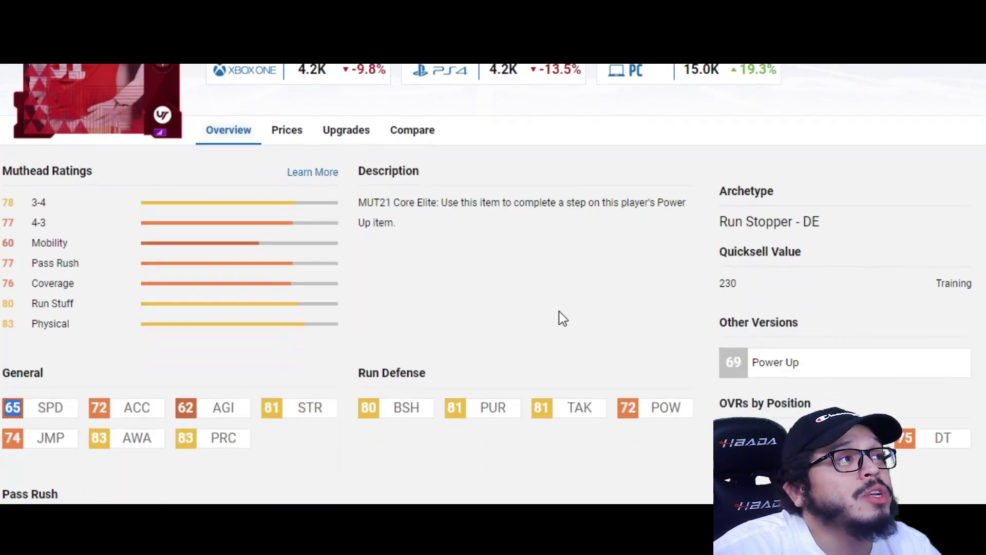
{"action": "scroll", "coordinate": [559, 312], "scroll_direction": "up", "scroll_amount": 3}
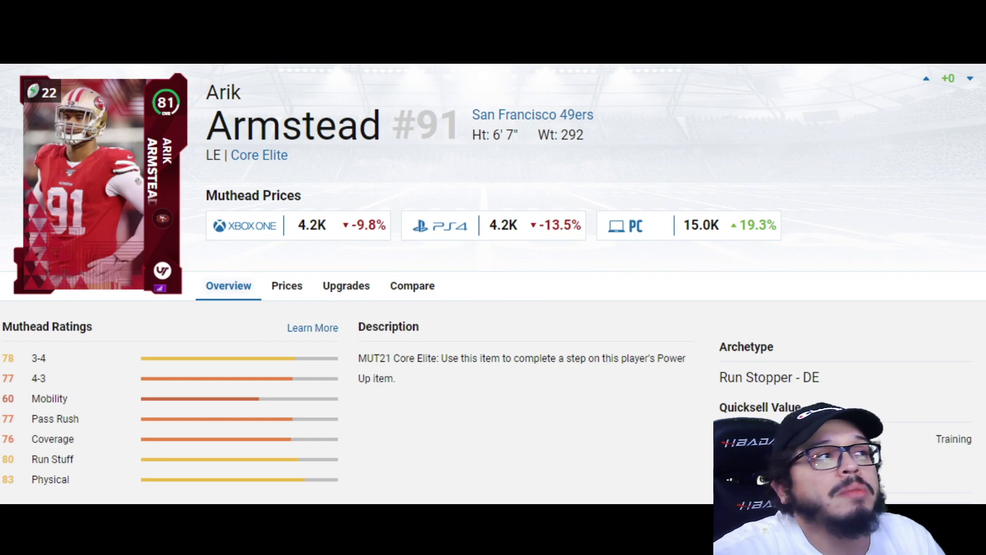
Step: In the spreadsheet's NFC West table, enter ARMSTED? as the 49ers' player and change the Seahawks' entry to D. BROWN?
{"action": "key", "text": "ctrl+Tab"}
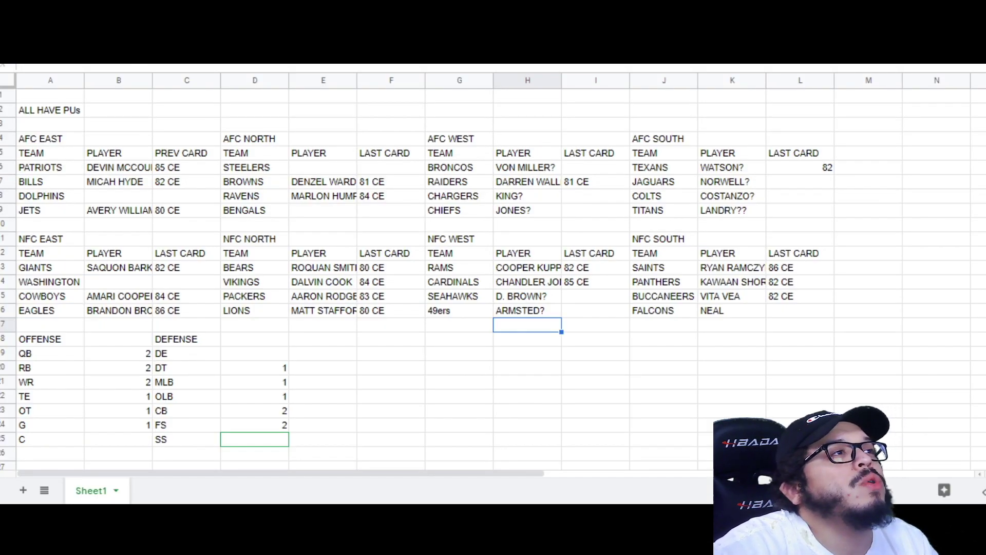
Step: Filter the Muthead player list to the Pittsburgh Steelers, keeping Has Power Up set to Yes
{"action": "key", "text": "ctrl+Tab"}
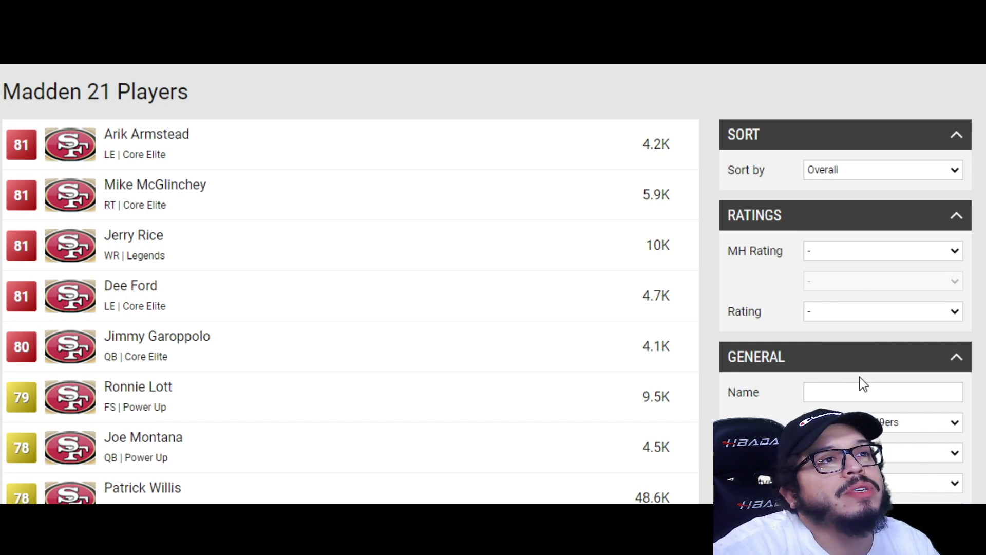
{"action": "type", "text": "pit"}
{"action": "scroll", "coordinate": [750, 308], "scroll_direction": "down", "scroll_amount": 6}
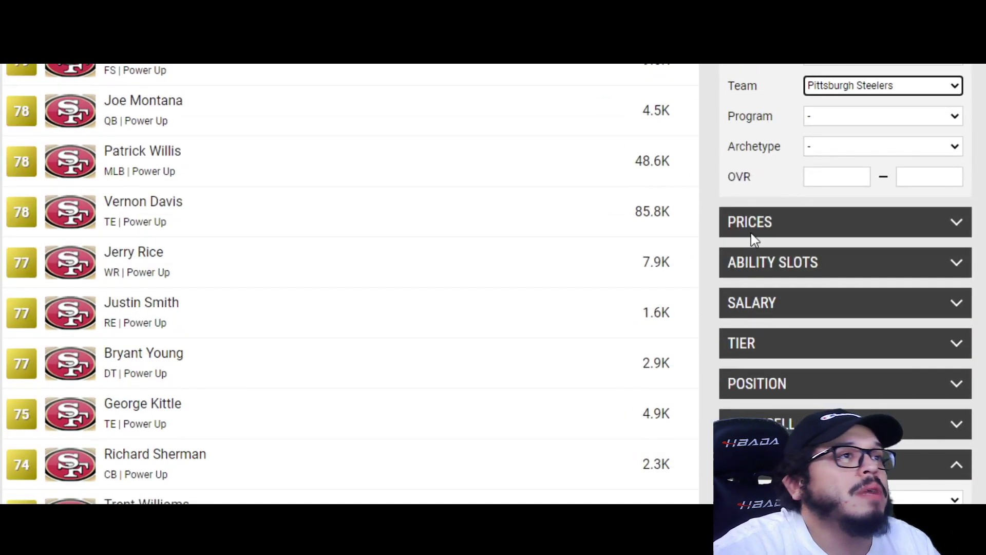
{"action": "scroll", "coordinate": [754, 246], "scroll_direction": "down", "scroll_amount": 6}
{"action": "left_click", "coordinate": [768, 227]}
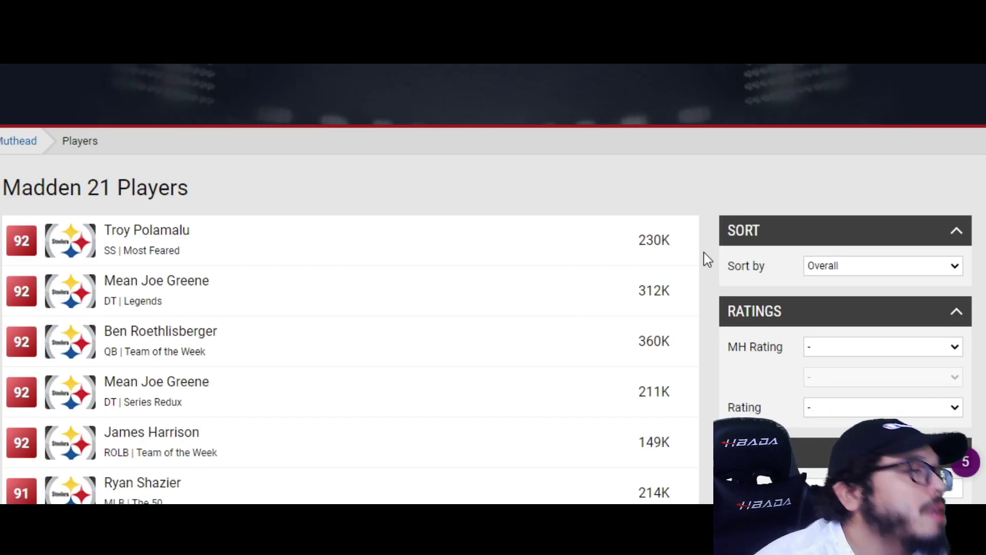
Step: Look through the first page of Steelers players with power-ups, previewing cards such as Mean Joe Greene, Le'Veon Bell and T.J. Watt
{"action": "scroll", "coordinate": [704, 252], "scroll_direction": "down", "scroll_amount": 2}
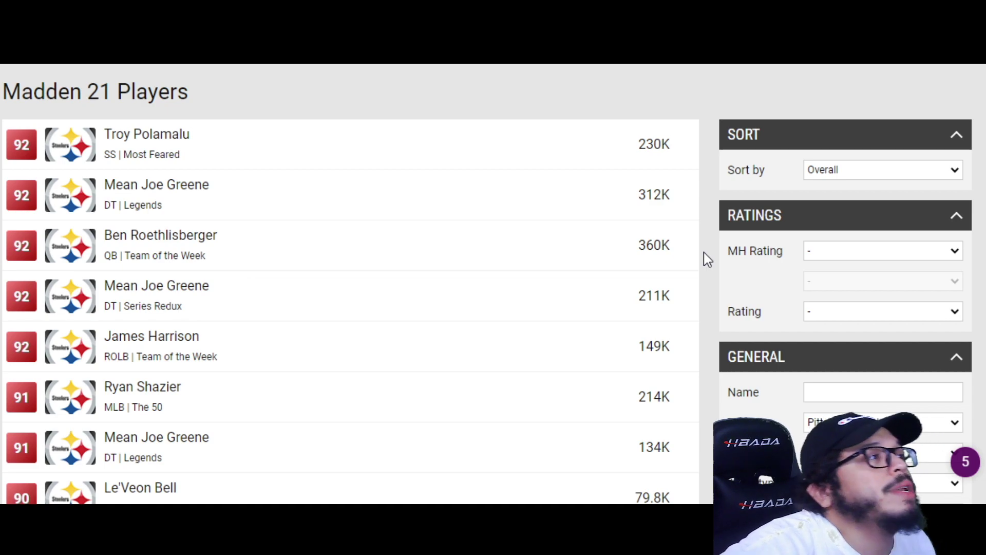
{"action": "scroll", "coordinate": [704, 251], "scroll_direction": "down", "scroll_amount": 3}
{"action": "scroll", "coordinate": [703, 252], "scroll_direction": "down", "scroll_amount": 3}
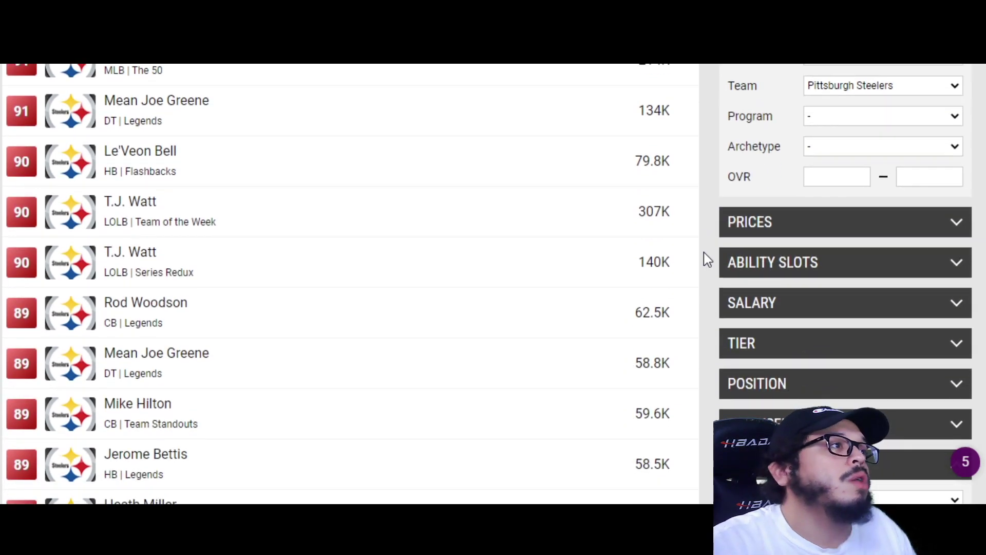
{"action": "scroll", "coordinate": [699, 246], "scroll_direction": "up", "scroll_amount": 7}
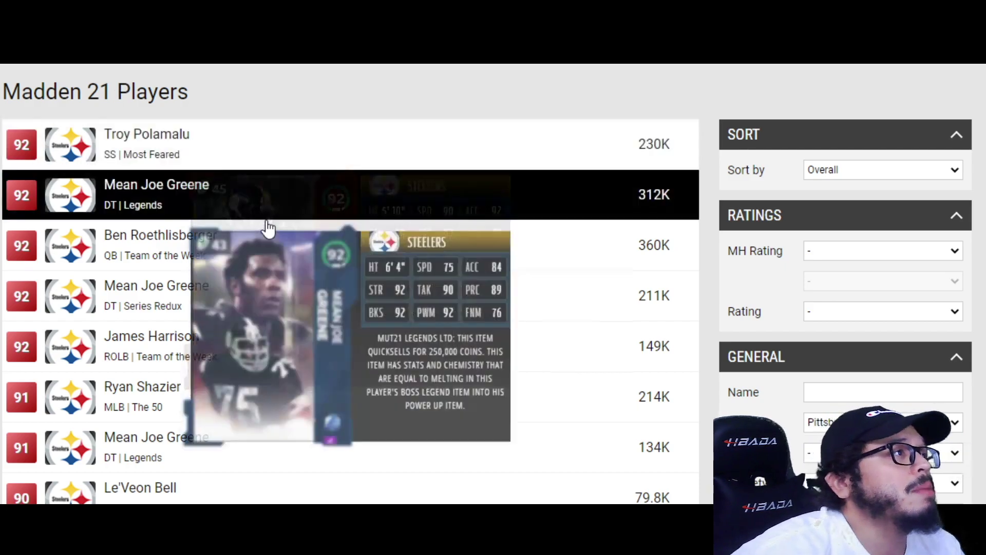
{"action": "mouse_move", "coordinate": [287, 257]}
{"action": "mouse_move", "coordinate": [319, 358]}
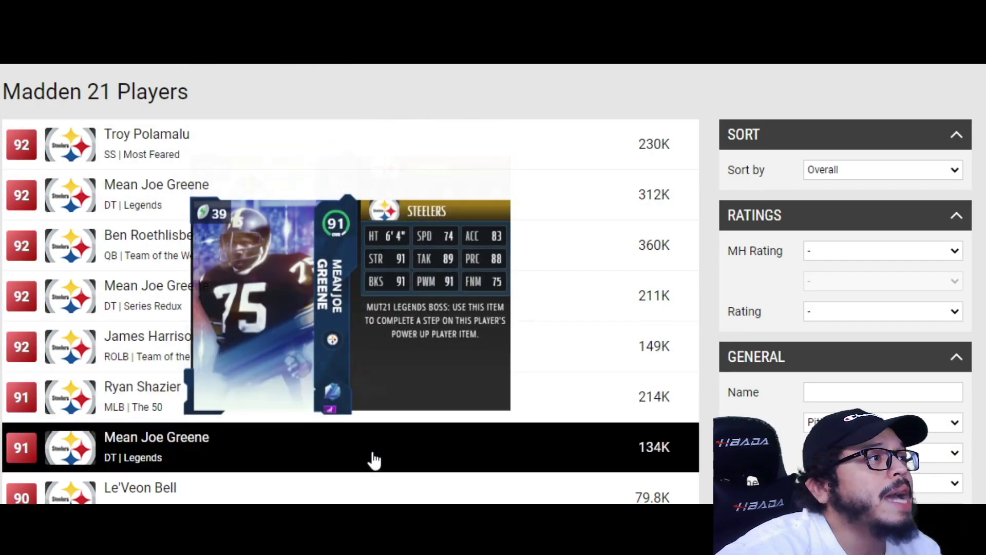
{"action": "scroll", "coordinate": [760, 265], "scroll_direction": "down", "scroll_amount": 3}
{"action": "scroll", "coordinate": [853, 270], "scroll_direction": "down", "scroll_amount": 3}
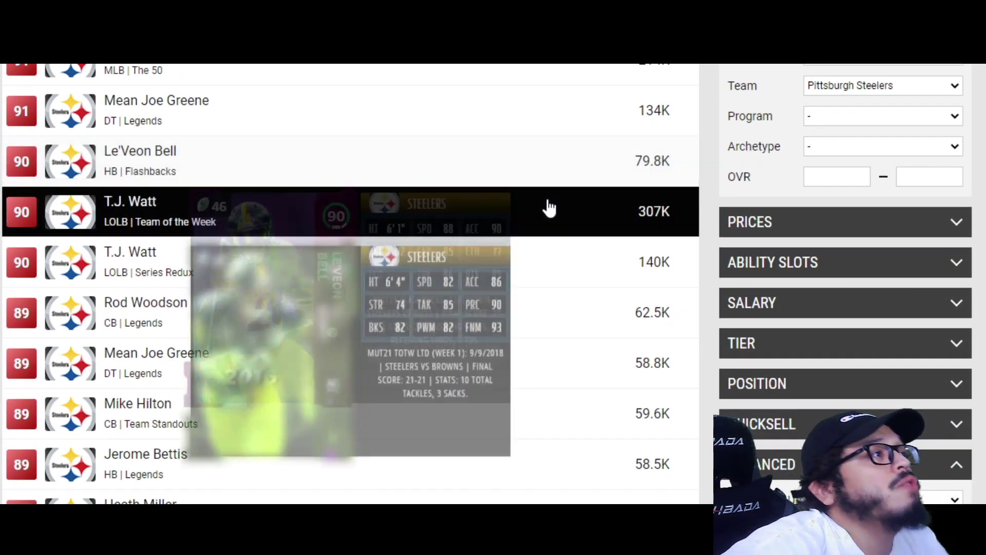
{"action": "scroll", "coordinate": [705, 296], "scroll_direction": "down", "scroll_amount": 2}
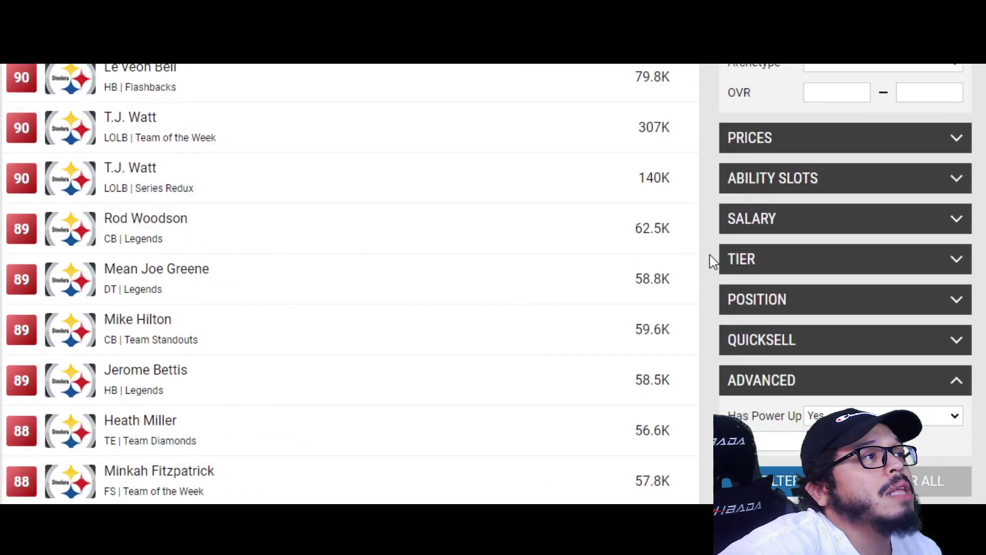
{"action": "scroll", "coordinate": [719, 246], "scroll_direction": "down", "scroll_amount": 2}
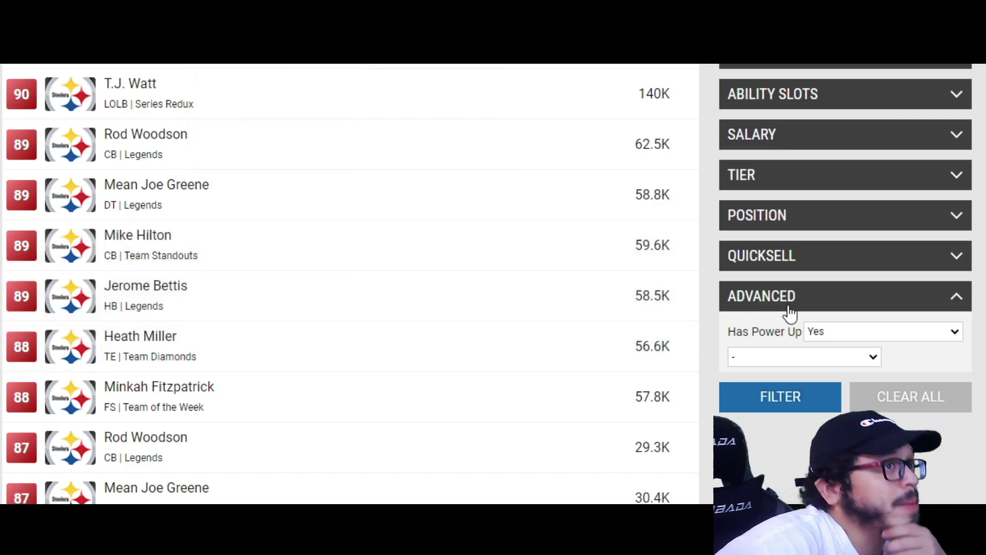
{"action": "scroll", "coordinate": [719, 329], "scroll_direction": "down", "scroll_amount": 4}
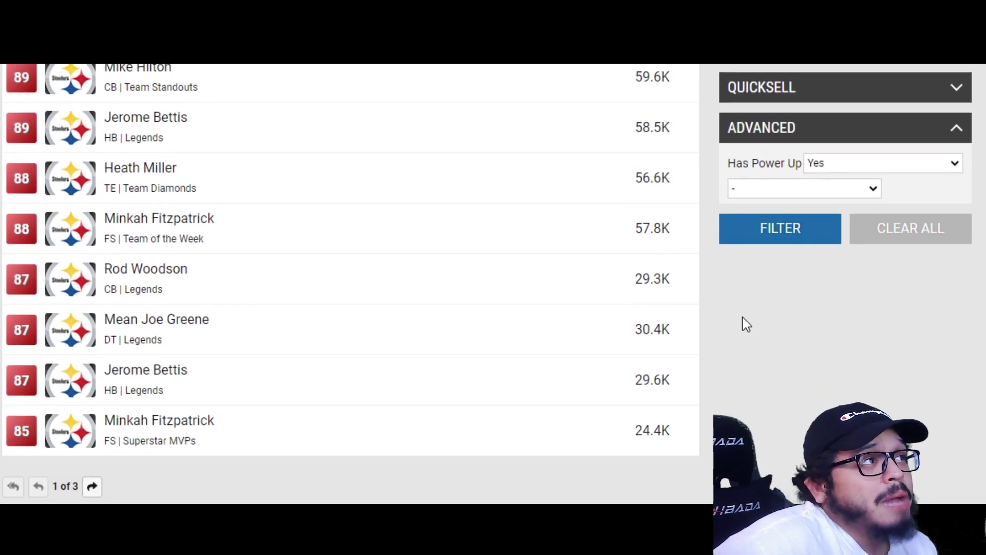
{"action": "mouse_move", "coordinate": [239, 183]}
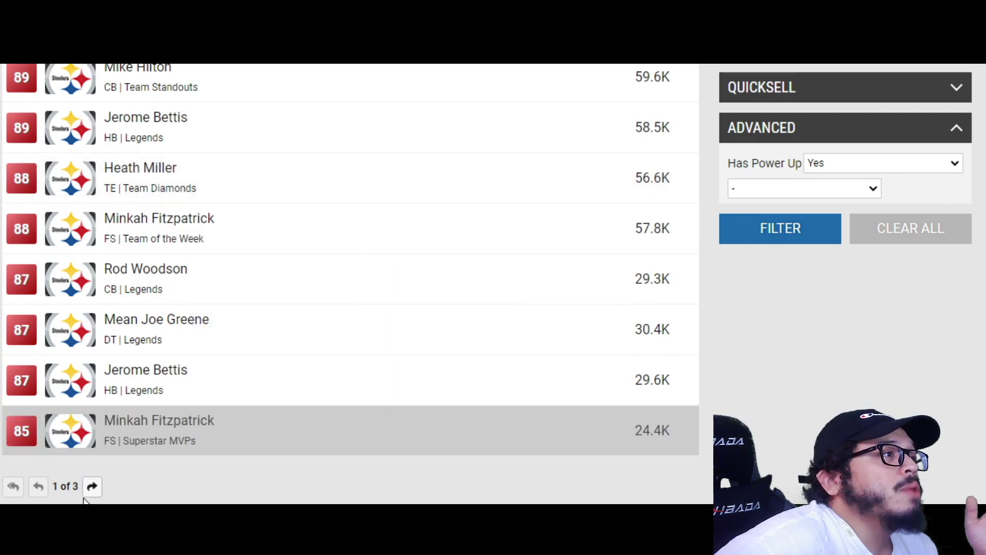
Step: Go to page 2 of the Steelers list and preview the Core Elite cards of David DeCastro and Cameron Heyward
{"action": "left_click", "coordinate": [92, 486]}
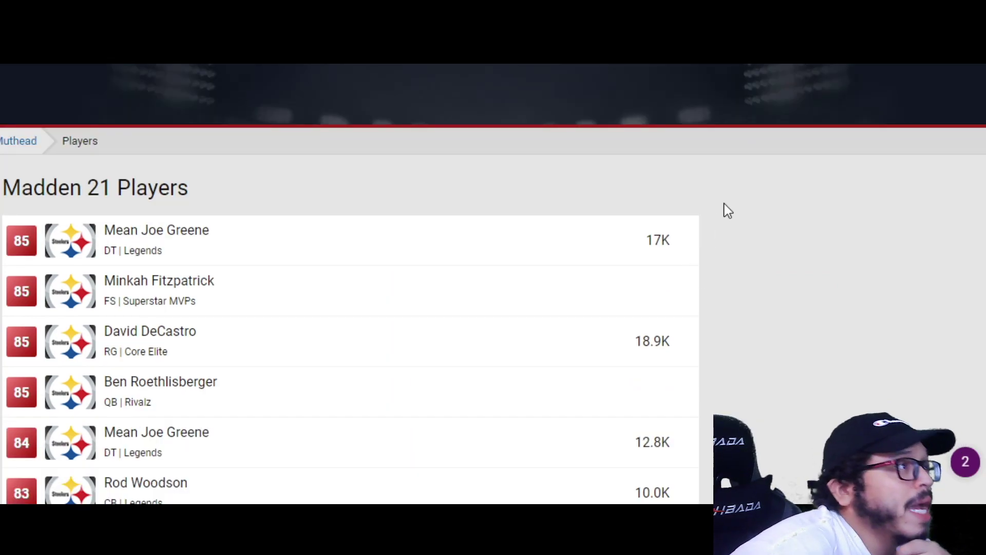
{"action": "scroll", "coordinate": [713, 135], "scroll_direction": "down", "scroll_amount": 4}
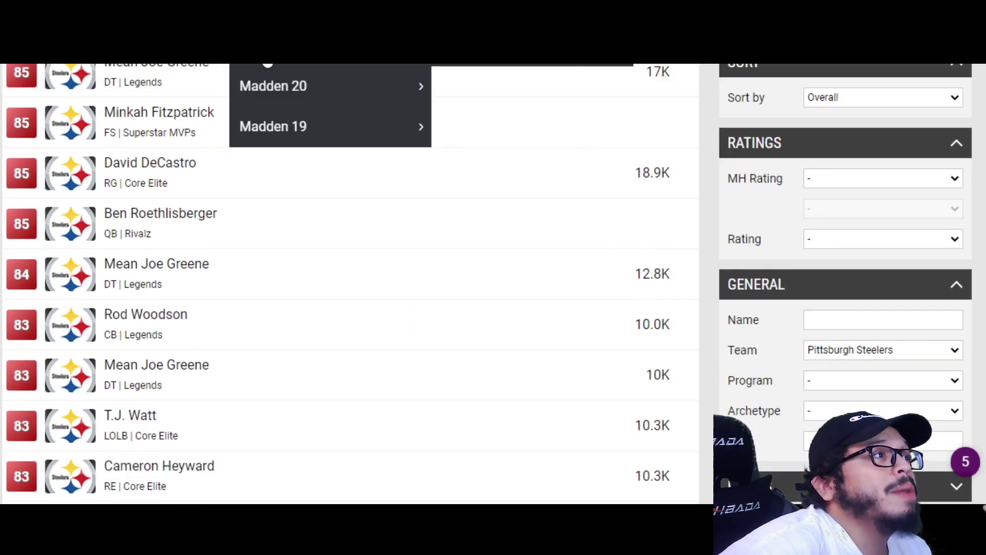
{"action": "mouse_move", "coordinate": [198, 164]}
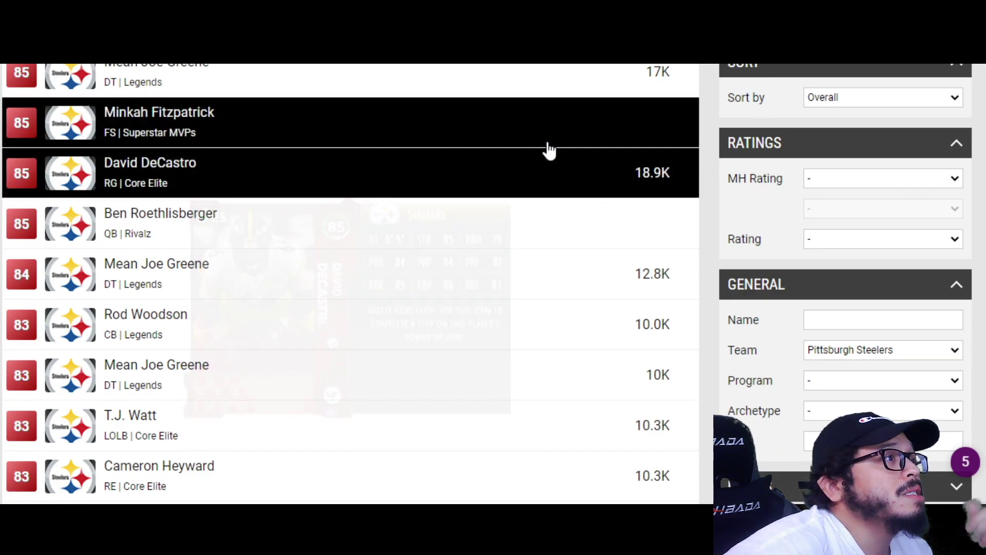
{"action": "scroll", "coordinate": [546, 149], "scroll_direction": "down", "scroll_amount": 2}
{"action": "scroll", "coordinate": [616, 200], "scroll_direction": "down", "scroll_amount": 5}
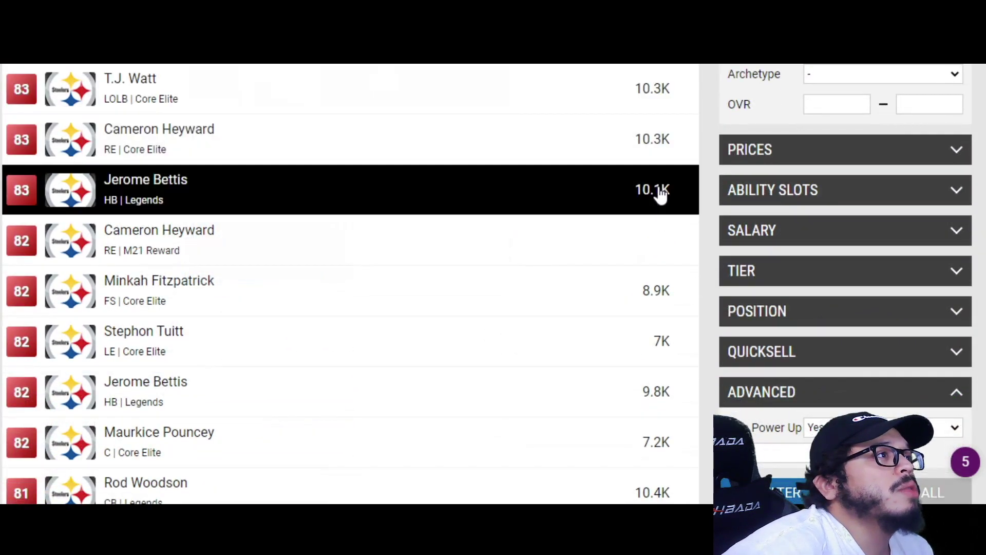
{"action": "mouse_move", "coordinate": [380, 153]}
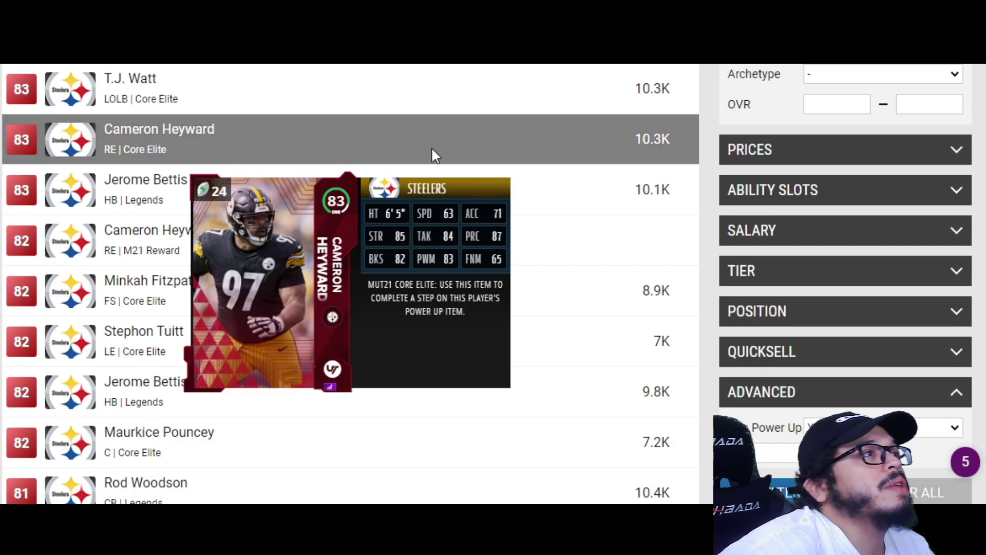
{"action": "mouse_move", "coordinate": [678, 191]}
{"action": "scroll", "coordinate": [681, 192], "scroll_direction": "down", "scroll_amount": 1}
{"action": "scroll", "coordinate": [681, 191], "scroll_direction": "down", "scroll_amount": 1}
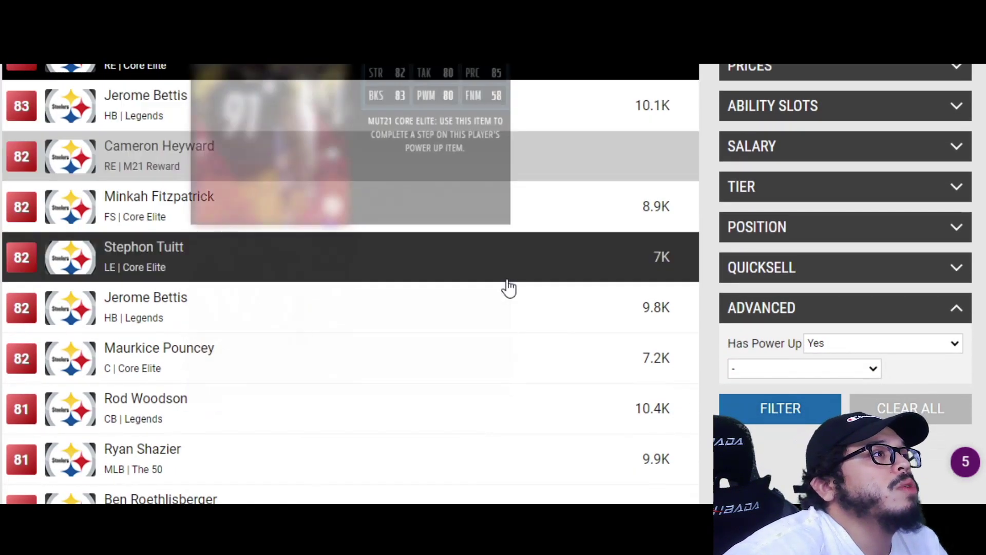
Step: Open the Core Elite cards of Stephon Tuitt, Maurkice Pouncey, JuJu Smith-Schuster and Joe Haden for comparison
{"action": "mouse_move", "coordinate": [509, 266]}
{"action": "left_click", "coordinate": [547, 280]}
{"action": "scroll", "coordinate": [513, 246], "scroll_direction": "down", "scroll_amount": 3}
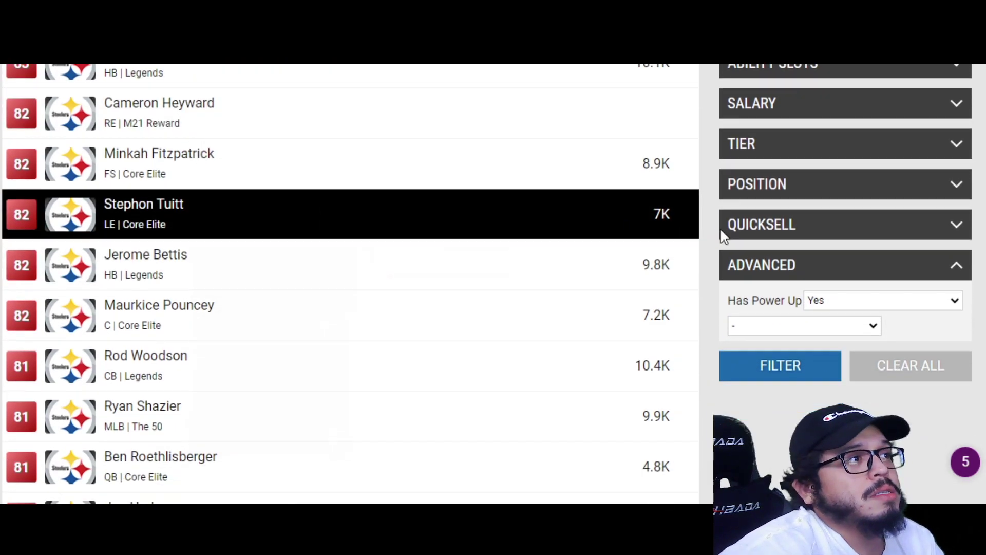
{"action": "left_click", "coordinate": [257, 187]}
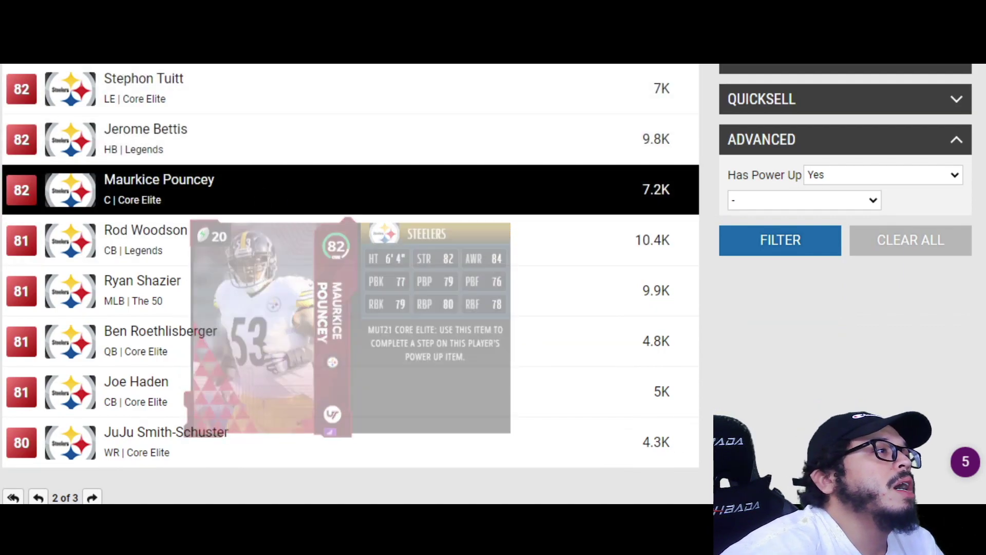
{"action": "left_click", "coordinate": [359, 437]}
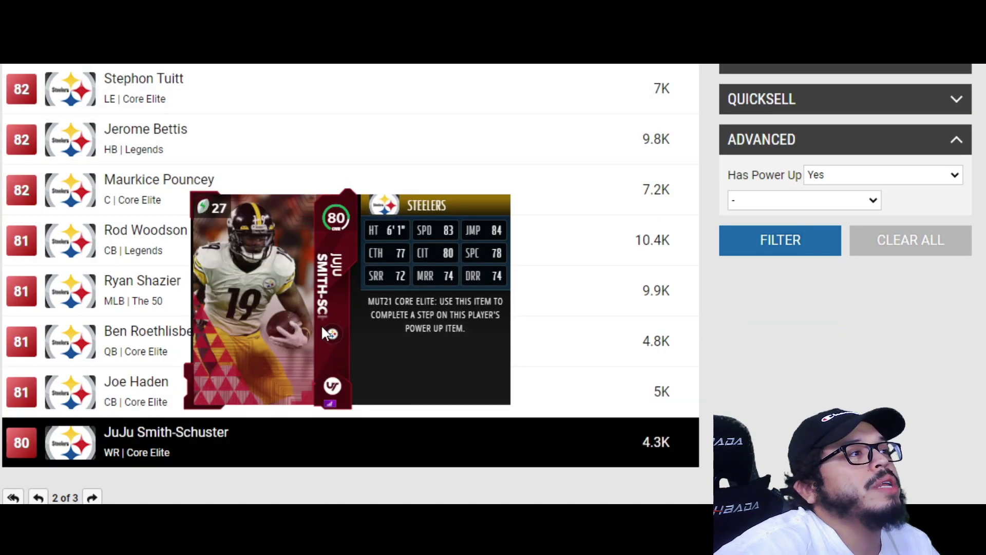
{"action": "left_click", "coordinate": [378, 375]}
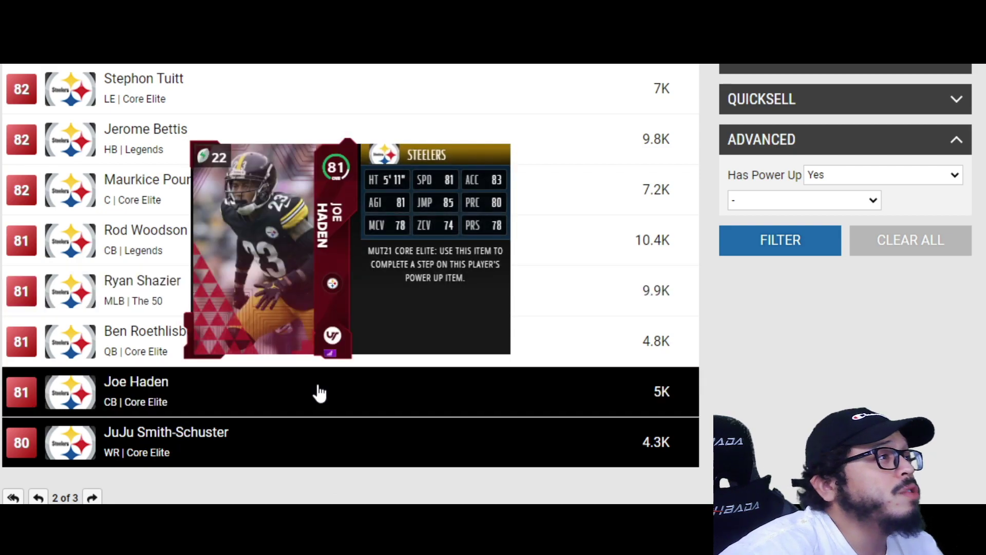
{"action": "scroll", "coordinate": [319, 275], "scroll_direction": "down", "scroll_amount": 3}
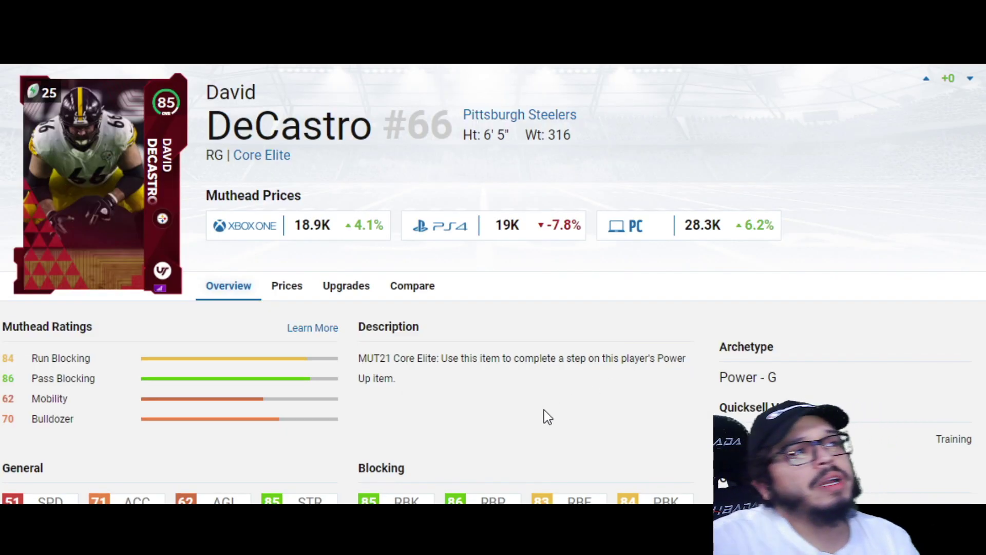
Step: Examine David DeCastro's Core Elite ratings and check the spreadsheet's count for C and the Steelers' player entry
{"action": "scroll", "coordinate": [544, 411], "scroll_direction": "down", "scroll_amount": 3}
{"action": "scroll", "coordinate": [550, 404], "scroll_direction": "up", "scroll_amount": 3}
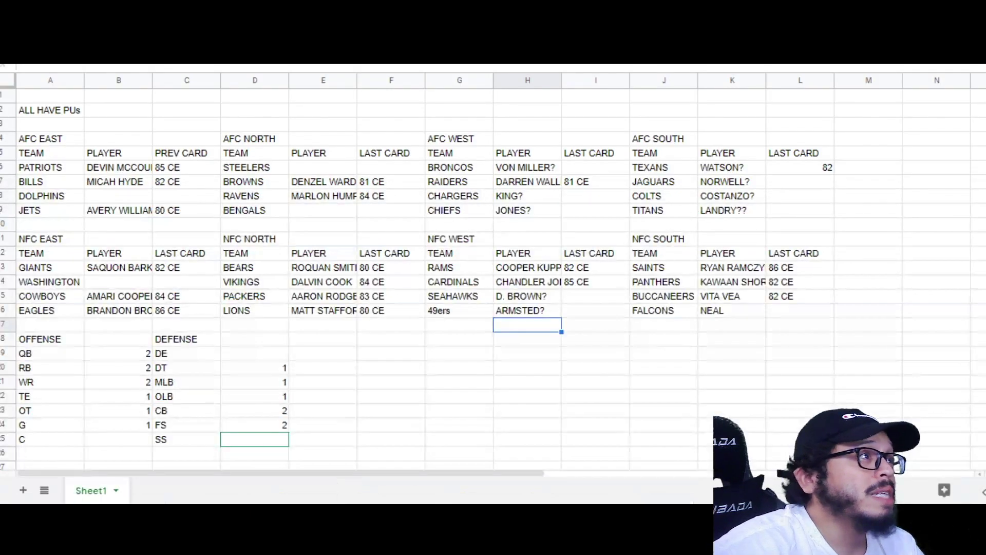
{"action": "left_click", "coordinate": [118, 440]}
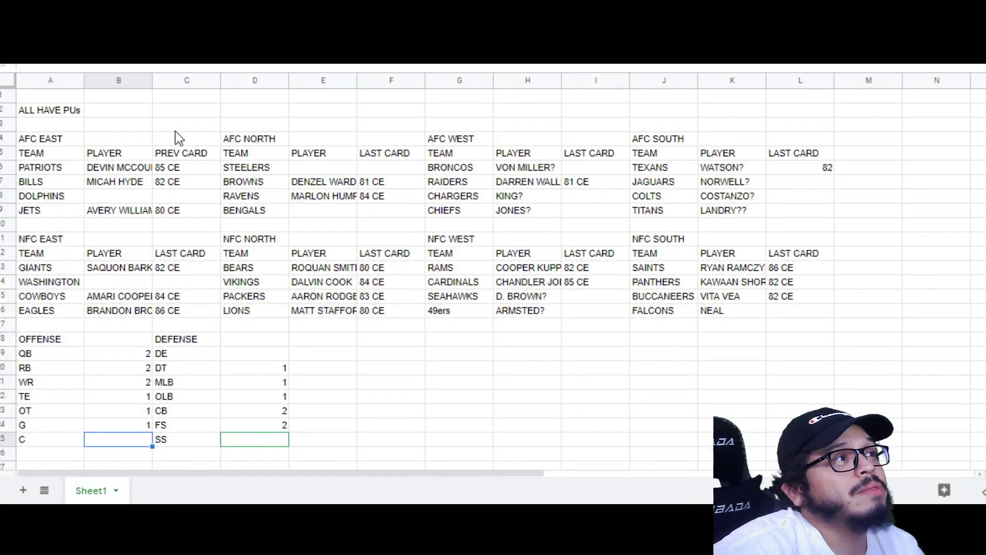
{"action": "left_click", "coordinate": [323, 168]}
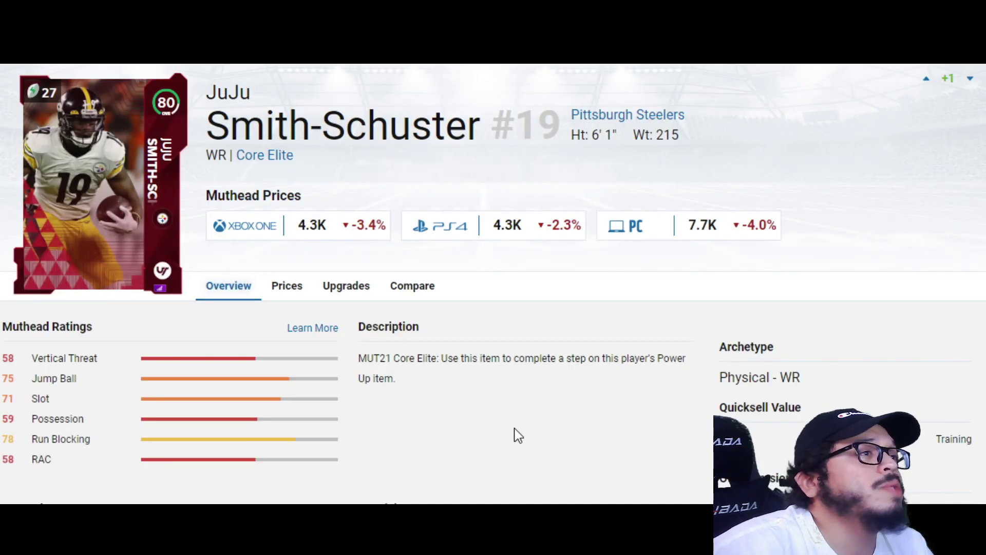
Step: Examine JuJu Smith-Schuster's Core Elite card, including its general, receiving and after-the-catch attributes and other versions
{"action": "scroll", "coordinate": [533, 401], "scroll_direction": "down", "scroll_amount": 5}
{"action": "scroll", "coordinate": [520, 390], "scroll_direction": "up", "scroll_amount": 3}
{"action": "scroll", "coordinate": [517, 374], "scroll_direction": "down", "scroll_amount": 4}
{"action": "scroll", "coordinate": [520, 348], "scroll_direction": "down", "scroll_amount": 1}
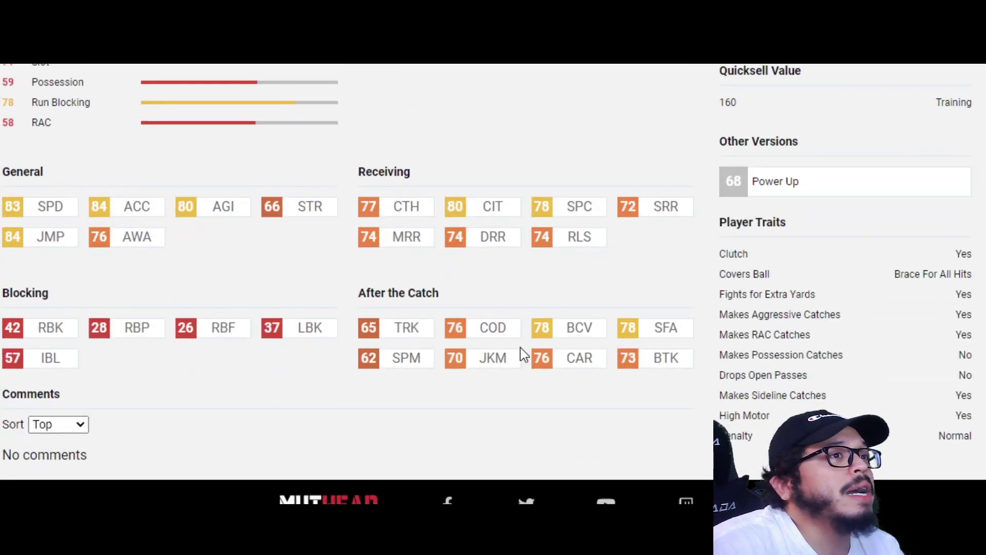
{"action": "scroll", "coordinate": [523, 354], "scroll_direction": "up", "scroll_amount": 6}
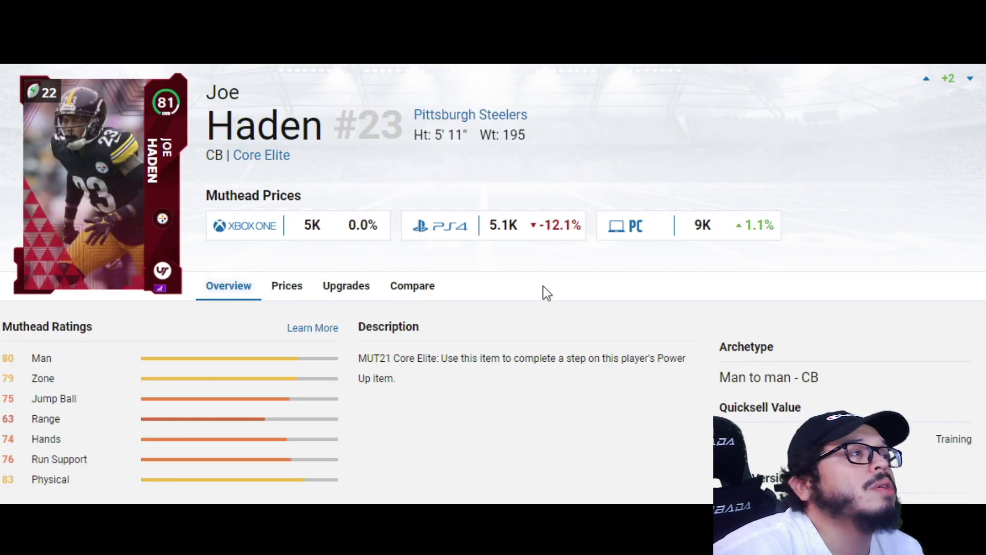
Step: Examine Joe Haden's Core Elite card, including its Muthead ratings, general, coverage and run defense attributes, and other versions
{"action": "scroll", "coordinate": [544, 283], "scroll_direction": "down", "scroll_amount": 2}
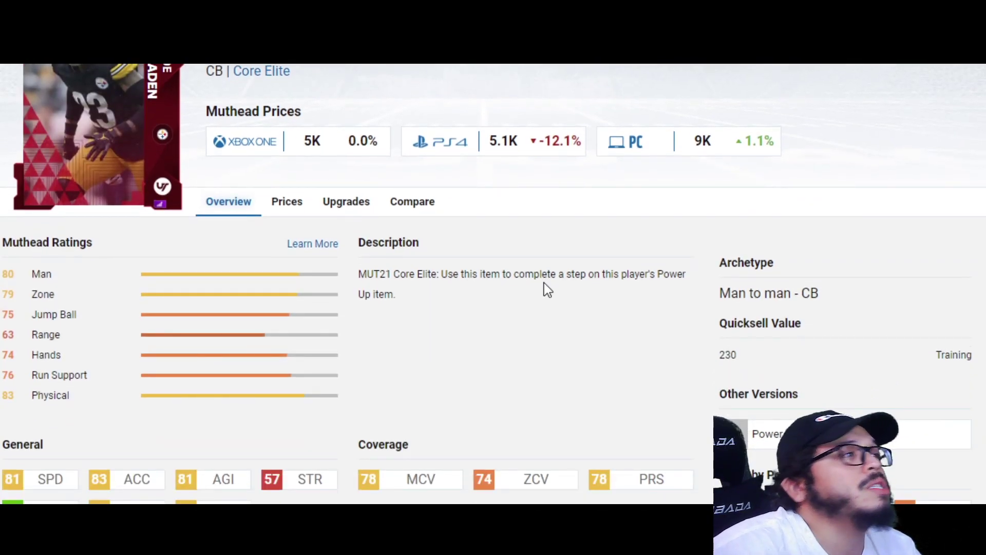
{"action": "scroll", "coordinate": [543, 283], "scroll_direction": "down", "scroll_amount": 5}
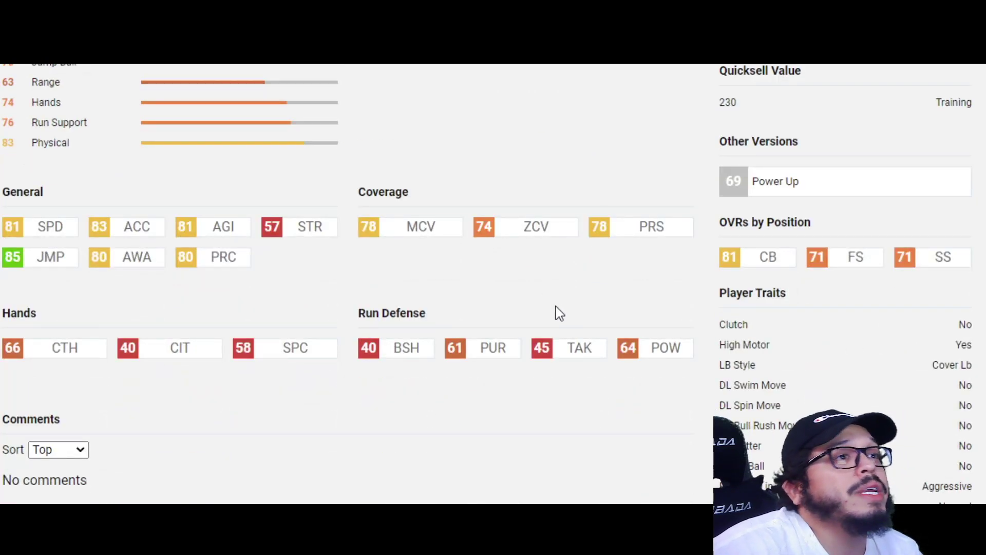
{"action": "scroll", "coordinate": [564, 290], "scroll_direction": "up", "scroll_amount": 7}
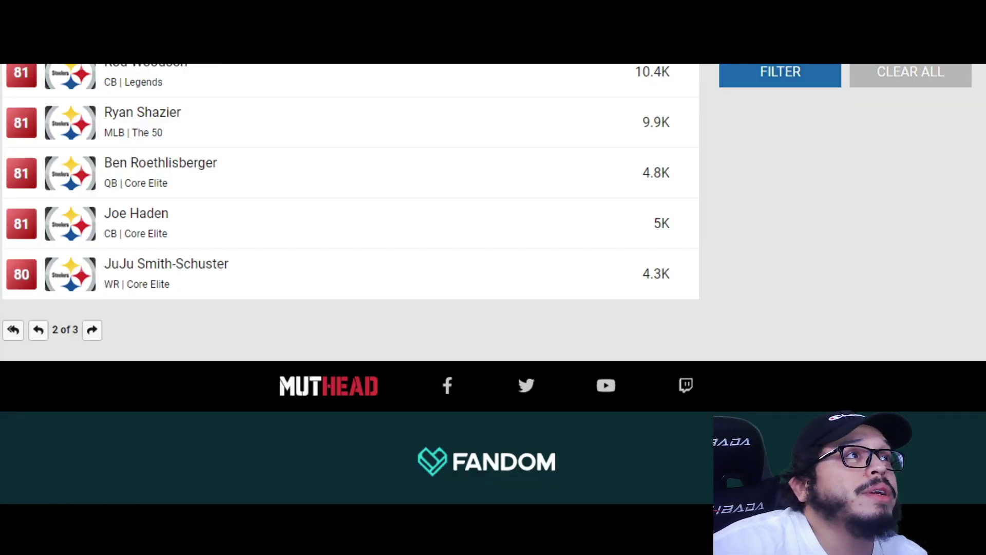
Step: Enter POUNCEY? as the Steelers' player in the spreadsheet's AFC North table and review the C count and the South divisions' players
{"action": "scroll", "coordinate": [754, 363], "scroll_direction": "up", "scroll_amount": 15}
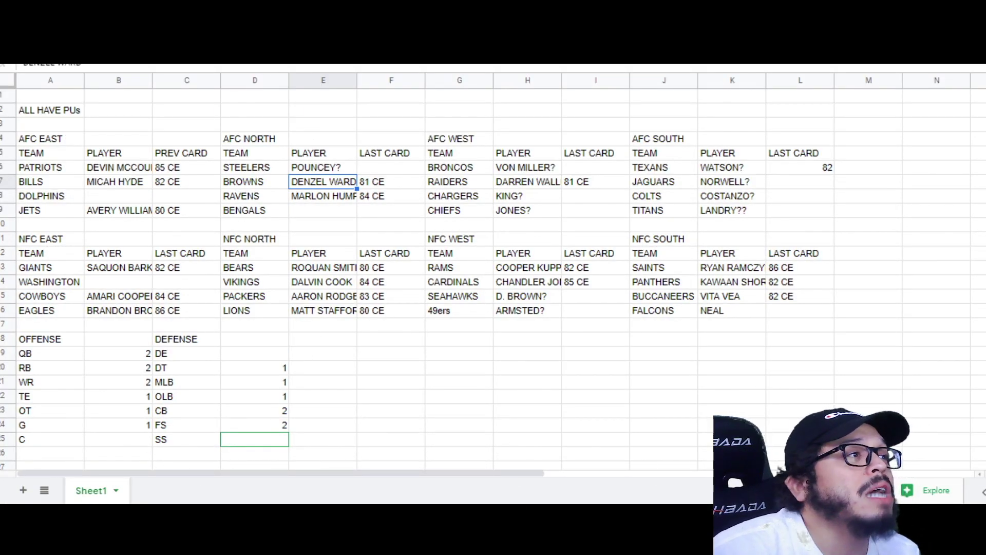
{"action": "left_click", "coordinate": [132, 445]}
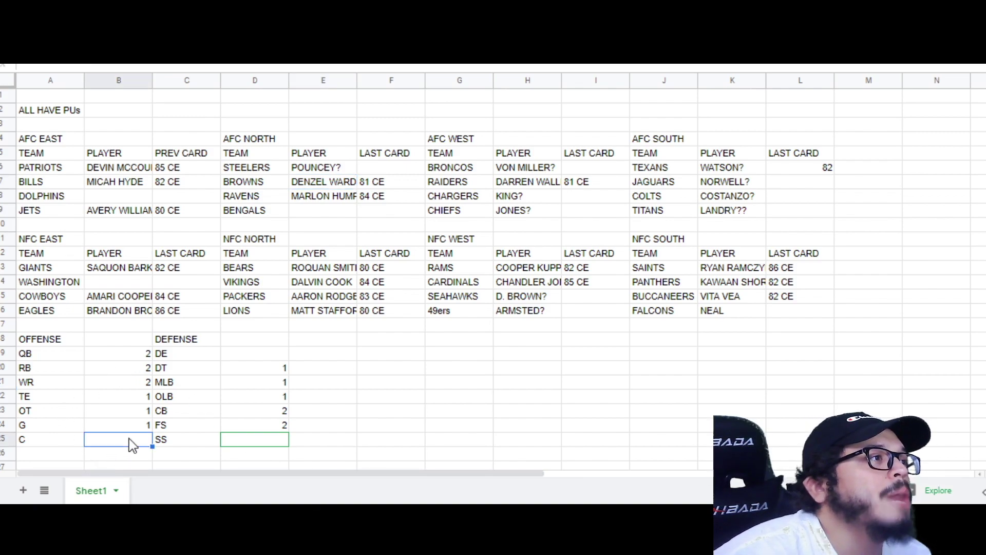
{"action": "left_click", "coordinate": [410, 171]}
{"action": "left_click_drag", "start_coordinate": [709, 146], "coordinate": [737, 319]}
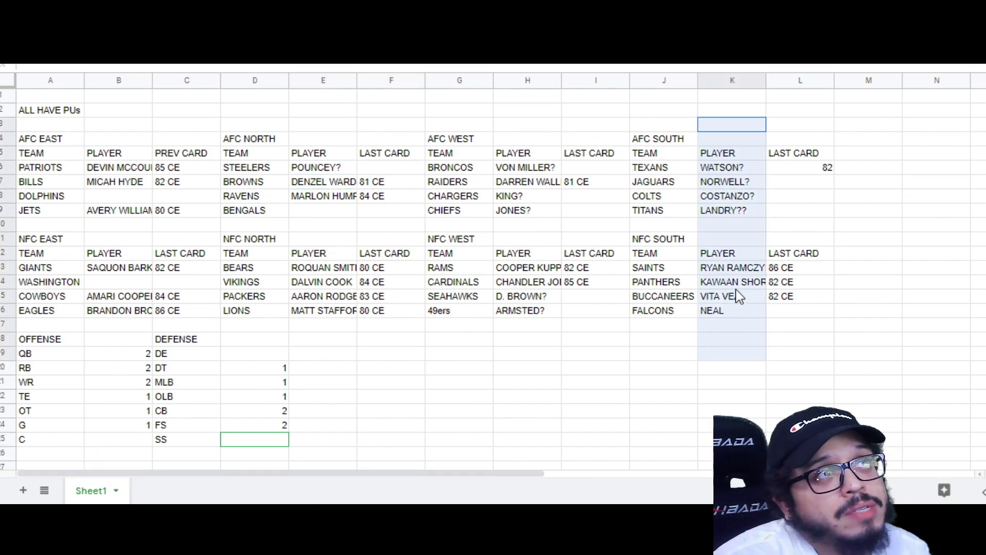
{"action": "left_click_drag", "start_coordinate": [726, 155], "coordinate": [704, 375]}
{"action": "left_click", "coordinate": [595, 382]}
Step: Switch to the Muthead player list and examine the Cincinnati Bengals' cards from the highest overall down to the Core Elites
{"action": "key", "text": "ctrl+Tab"}
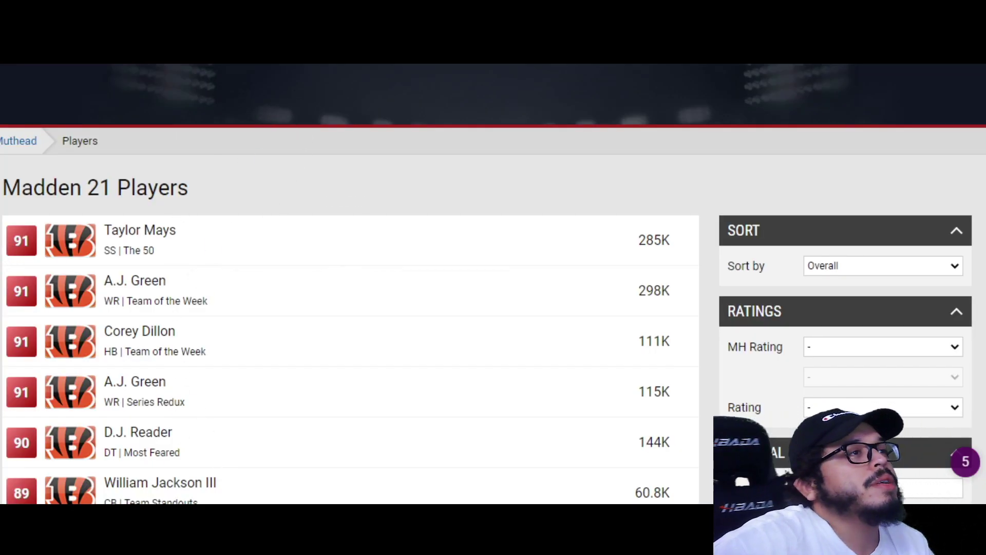
{"action": "scroll", "coordinate": [350, 308], "scroll_direction": "down", "scroll_amount": 2}
{"action": "mouse_move", "coordinate": [456, 165]}
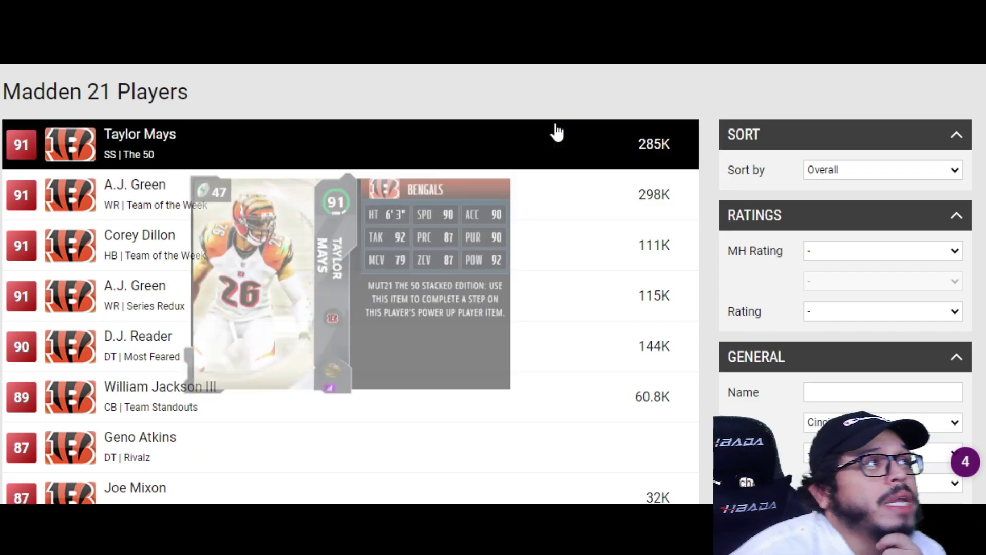
{"action": "scroll", "coordinate": [735, 116], "scroll_direction": "down", "scroll_amount": 2}
{"action": "scroll", "coordinate": [721, 149], "scroll_direction": "up", "scroll_amount": 2}
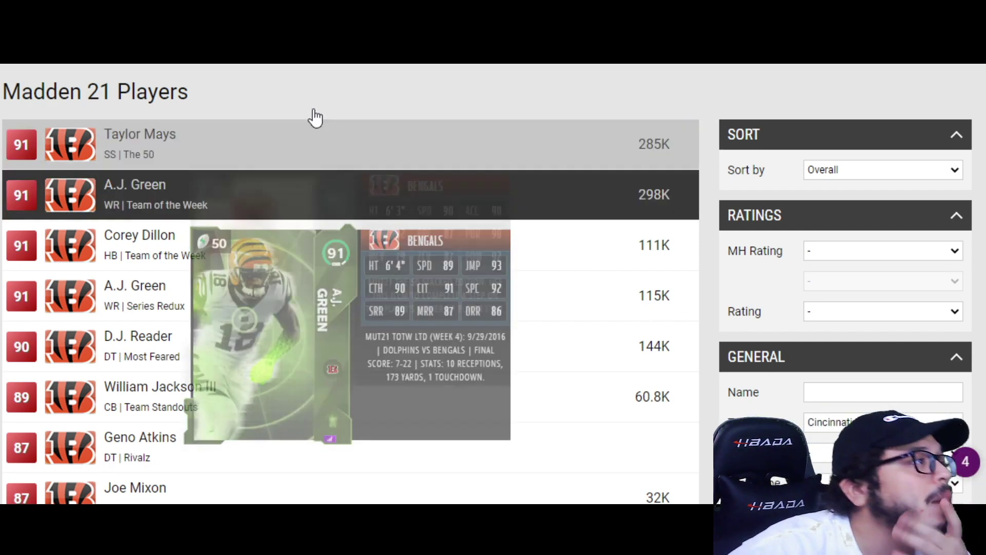
{"action": "mouse_move", "coordinate": [173, 168]}
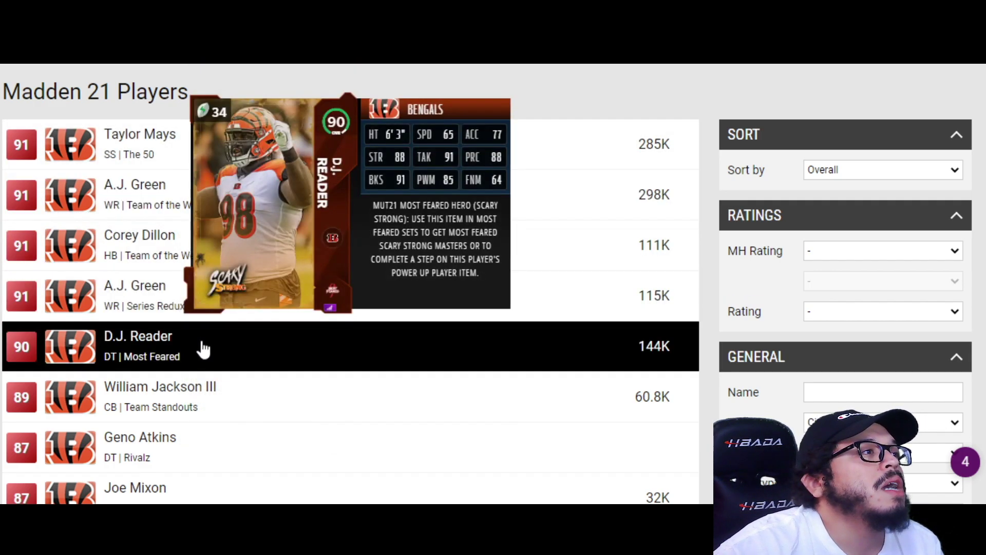
{"action": "scroll", "coordinate": [562, 163], "scroll_direction": "down", "scroll_amount": 2}
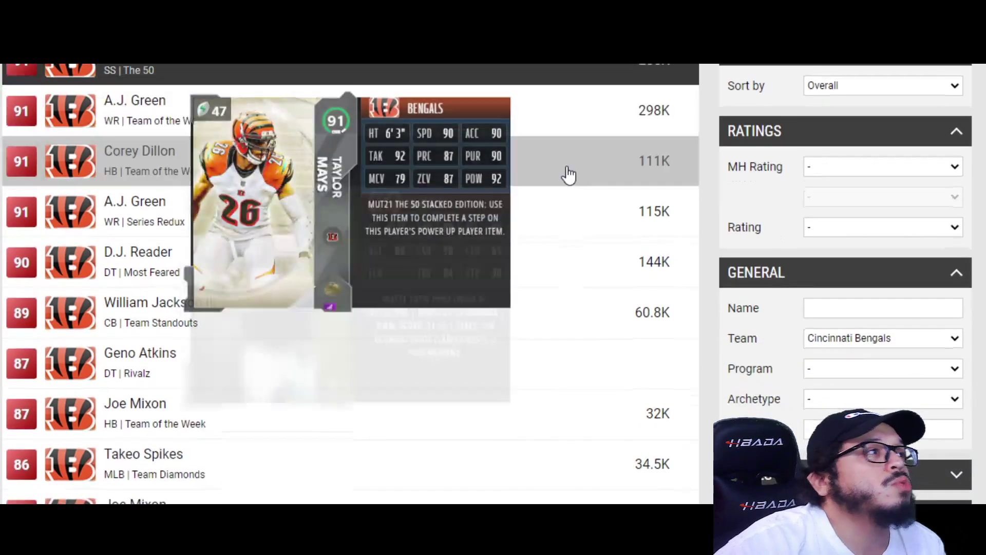
{"action": "scroll", "coordinate": [575, 163], "scroll_direction": "up", "scroll_amount": 2}
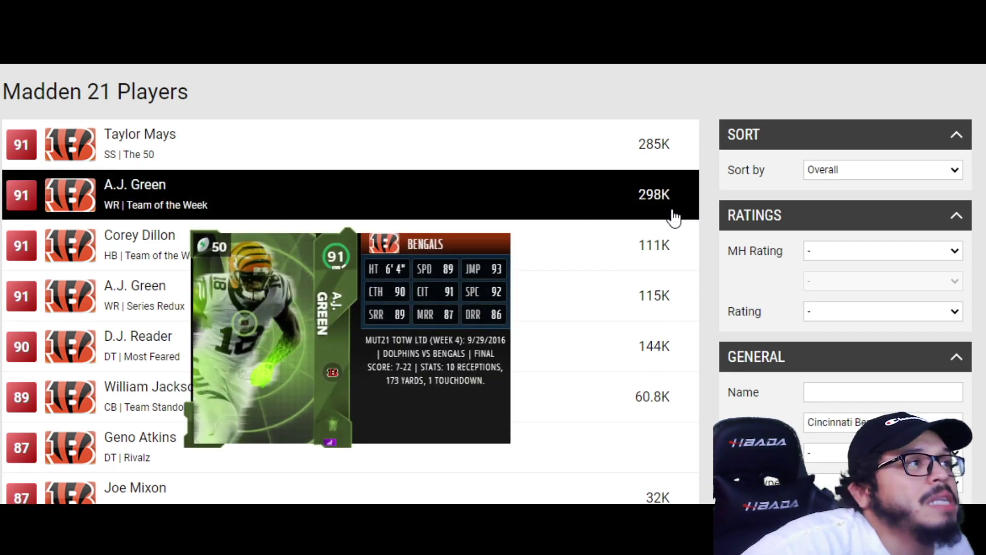
{"action": "scroll", "coordinate": [709, 205], "scroll_direction": "down", "scroll_amount": 2}
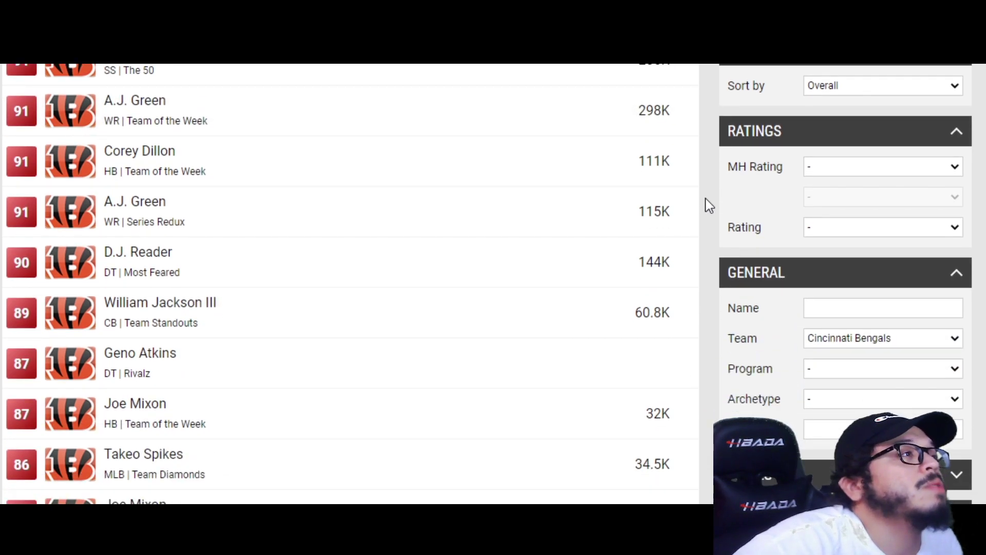
{"action": "scroll", "coordinate": [709, 204], "scroll_direction": "down", "scroll_amount": 6}
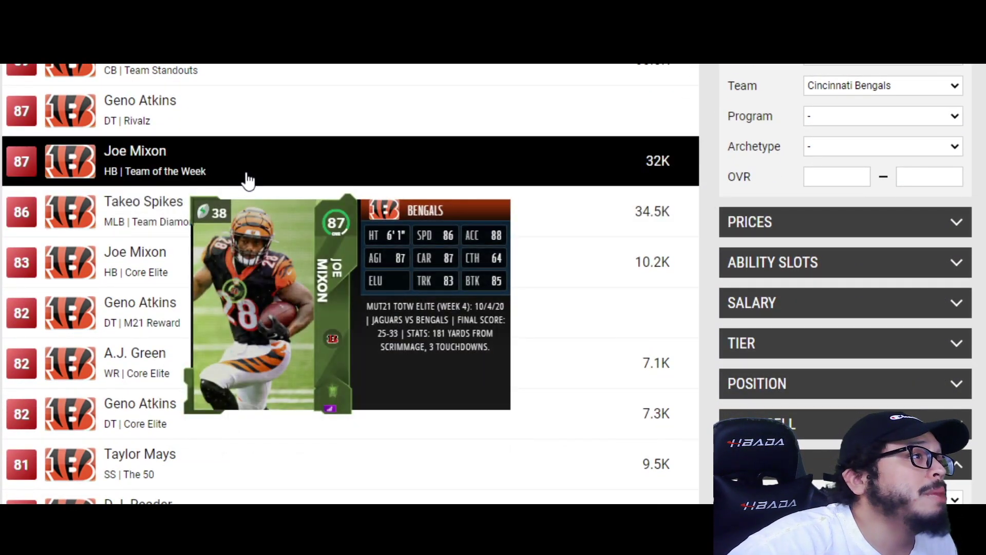
{"action": "scroll", "coordinate": [631, 175], "scroll_direction": "down", "scroll_amount": 2}
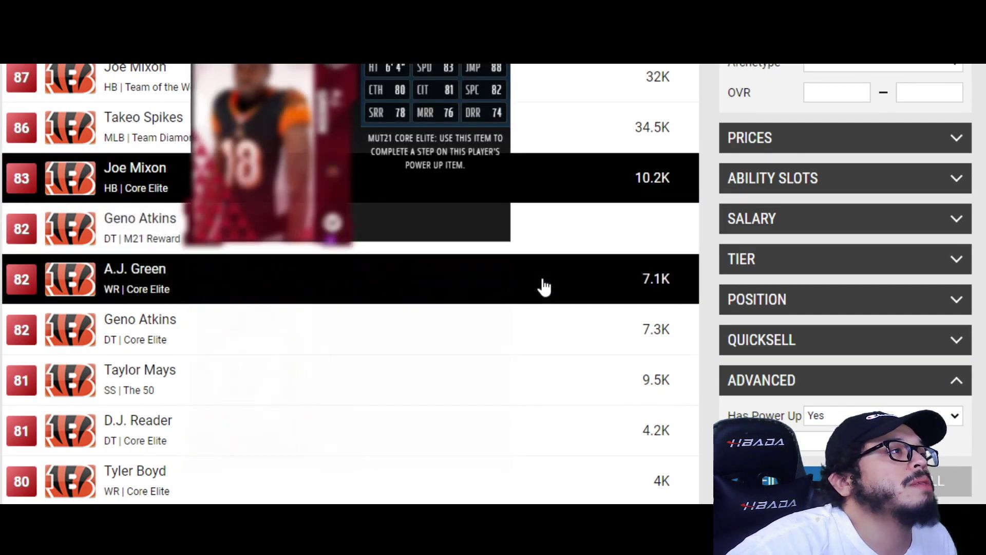
{"action": "scroll", "coordinate": [542, 286], "scroll_direction": "down", "scroll_amount": 8}
Step: Examine Tyler Boyd's Core Elite card, including its Muthead ratings and attributes
{"action": "left_click", "coordinate": [542, 144]}
{"action": "scroll", "coordinate": [547, 359], "scroll_direction": "down", "scroll_amount": 3}
{"action": "scroll", "coordinate": [547, 355], "scroll_direction": "up", "scroll_amount": 3}
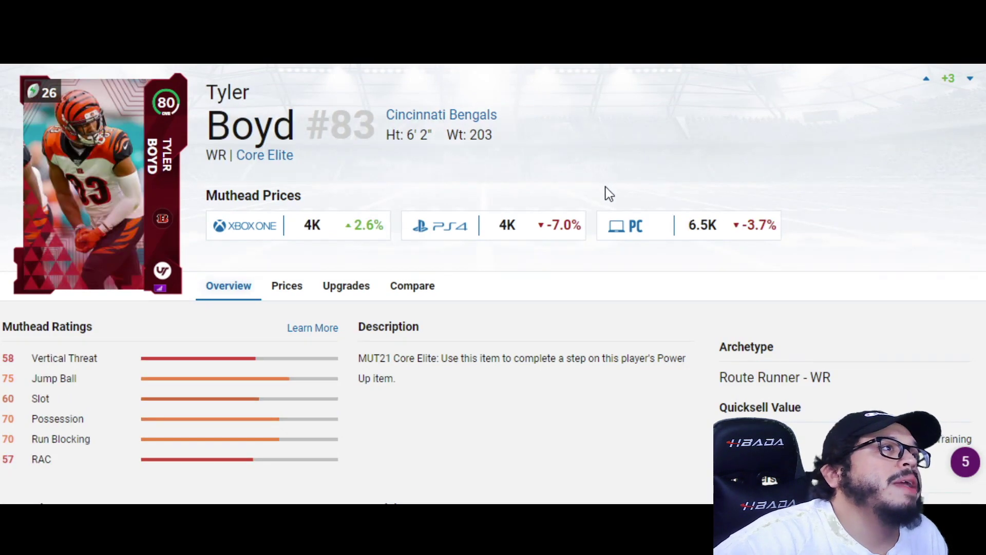
{"action": "scroll", "coordinate": [617, 205], "scroll_direction": "down", "scroll_amount": 4}
{"action": "scroll", "coordinate": [627, 221], "scroll_direction": "up", "scroll_amount": 4}
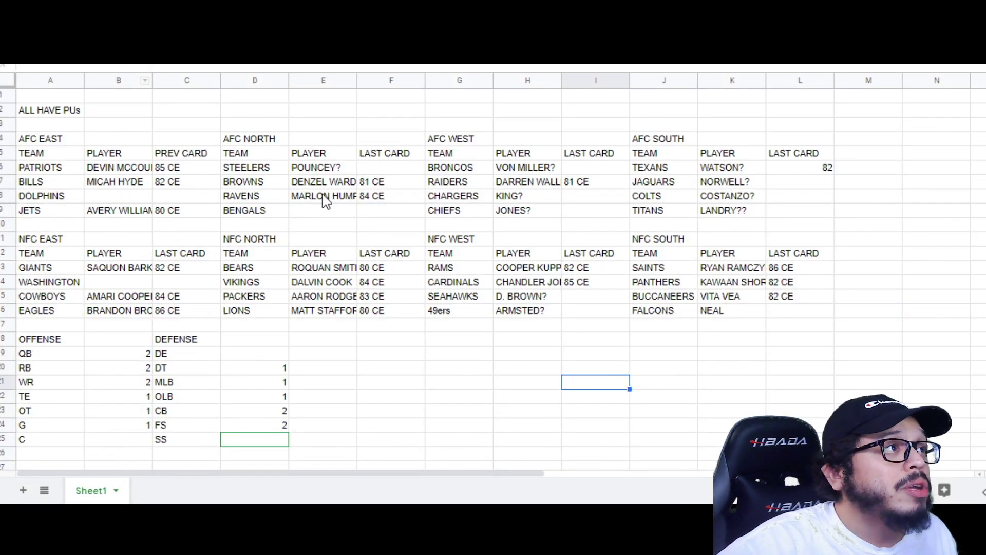
Step: Enter MIXON?? as the Bengals' player in the spreadsheet's AFC North table
{"action": "left_click", "coordinate": [321, 212]}
{"action": "type", "text": "MIXON"}
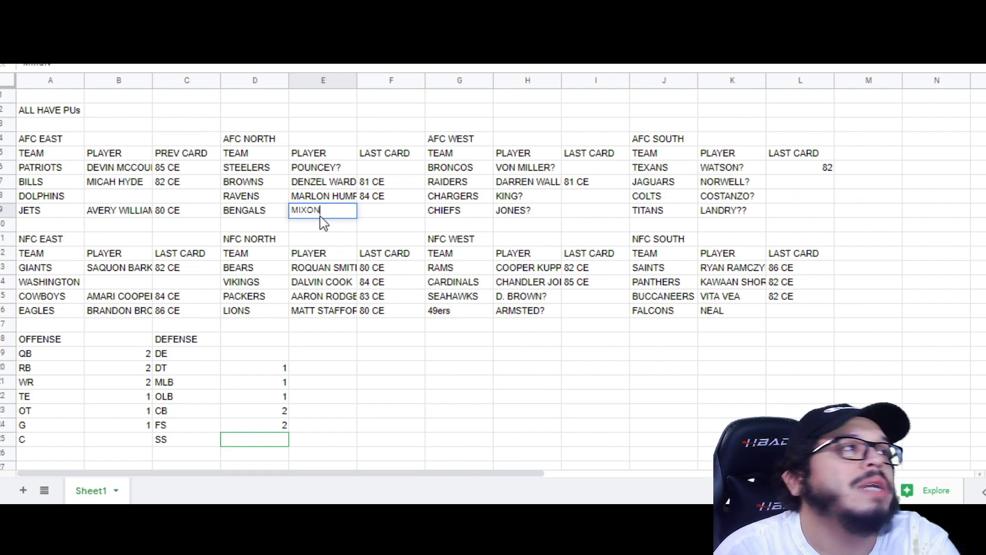
{"action": "key", "text": "Return"}
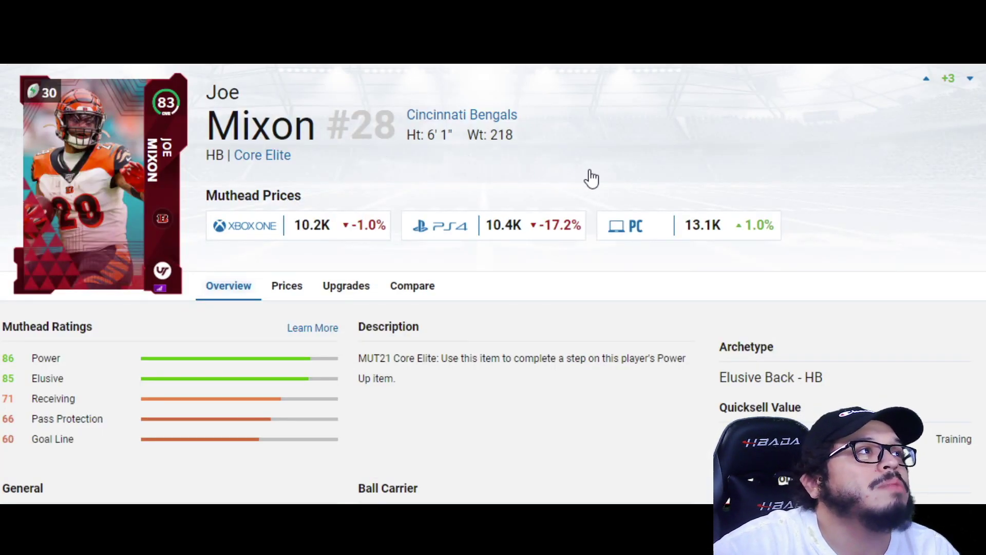
Step: Filter the Muthead player list to the Washington Football Team and examine its cards down to the Core Elites
{"action": "key", "text": "alt+Left"}
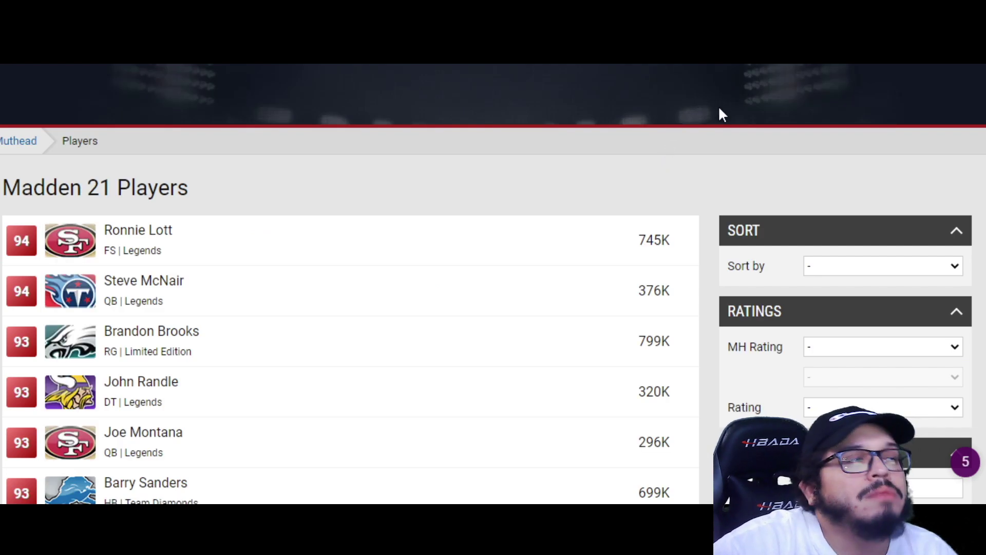
{"action": "scroll", "coordinate": [718, 106], "scroll_direction": "down", "scroll_amount": 3}
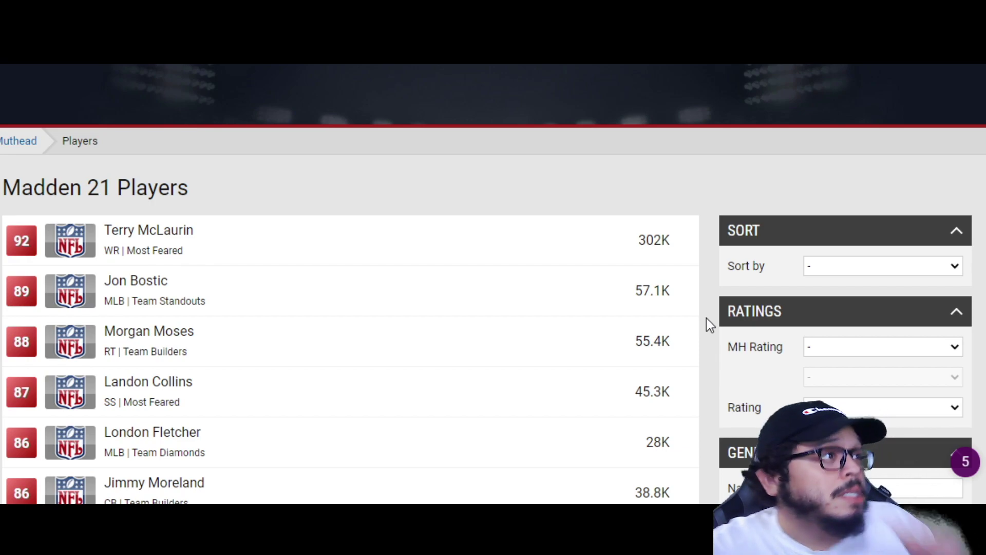
{"action": "scroll", "coordinate": [707, 319], "scroll_direction": "down", "scroll_amount": 2}
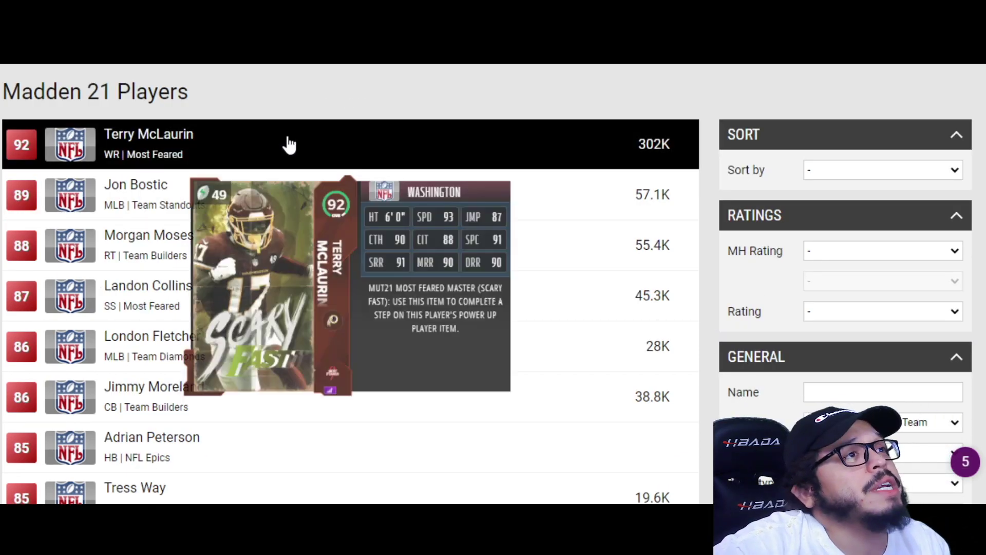
{"action": "mouse_move", "coordinate": [252, 224]}
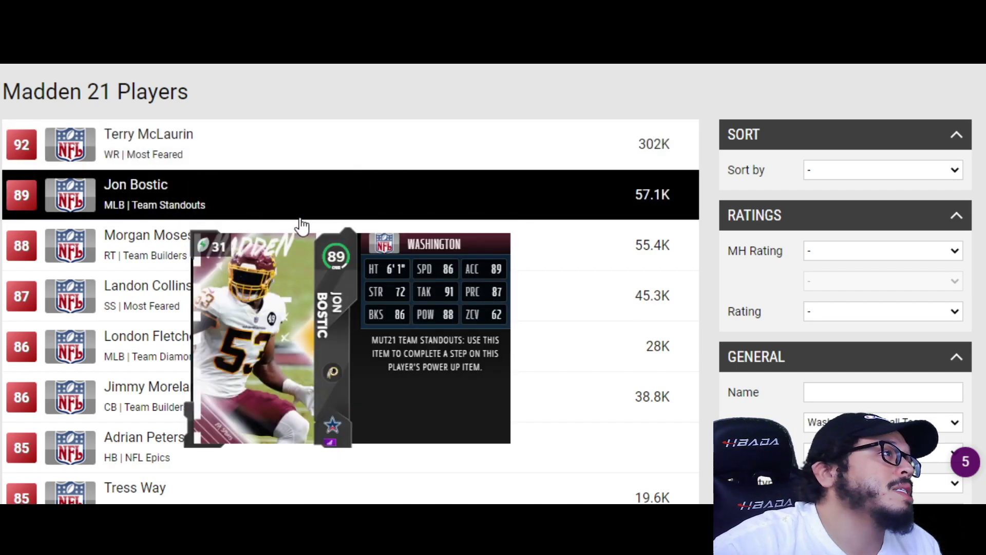
{"action": "mouse_move", "coordinate": [322, 252]}
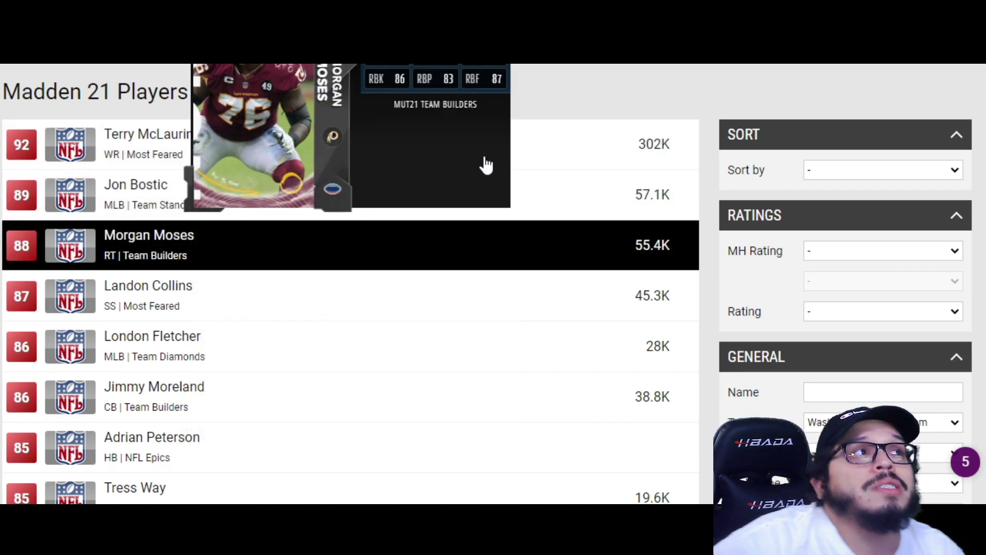
{"action": "mouse_move", "coordinate": [241, 128]}
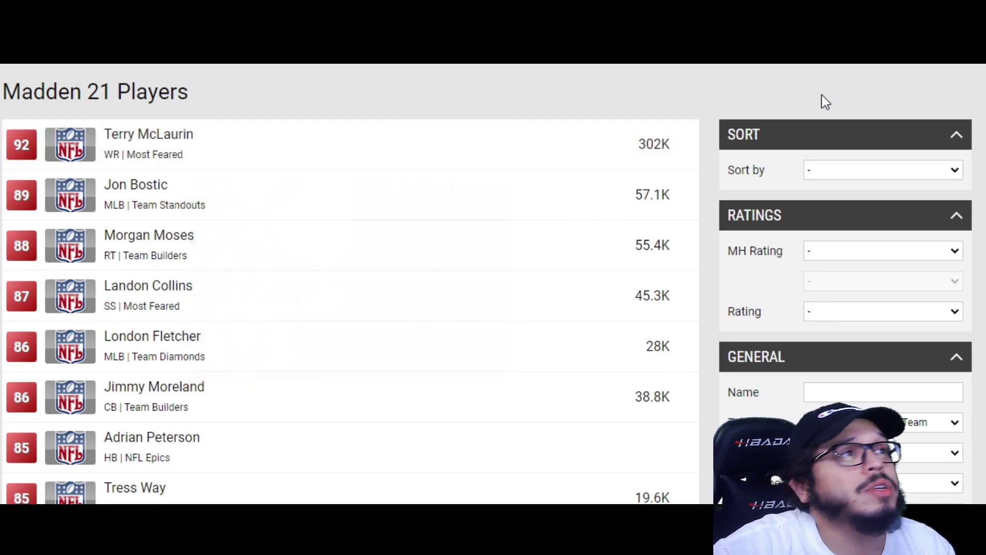
{"action": "scroll", "coordinate": [721, 147], "scroll_direction": "down", "scroll_amount": 5}
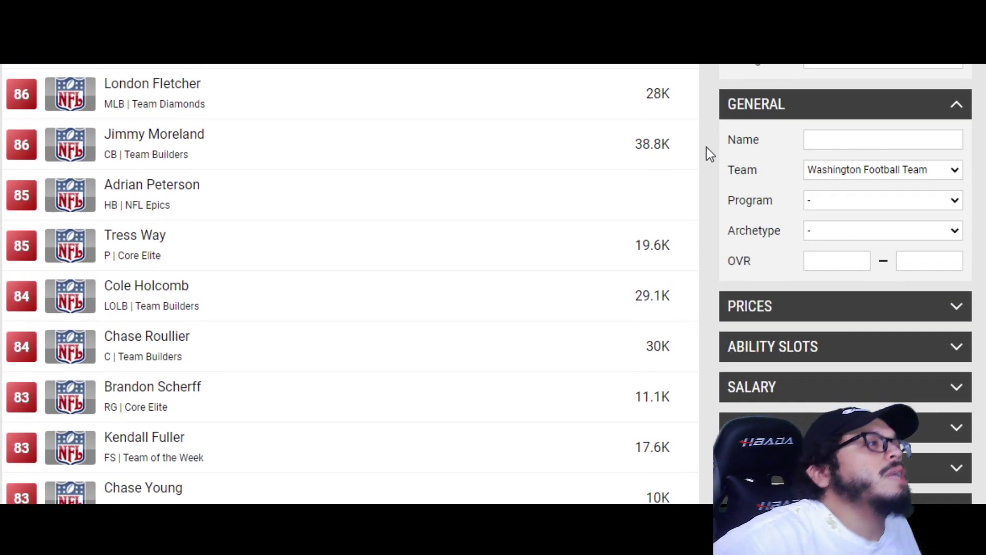
{"action": "scroll", "coordinate": [710, 152], "scroll_direction": "down", "scroll_amount": 2}
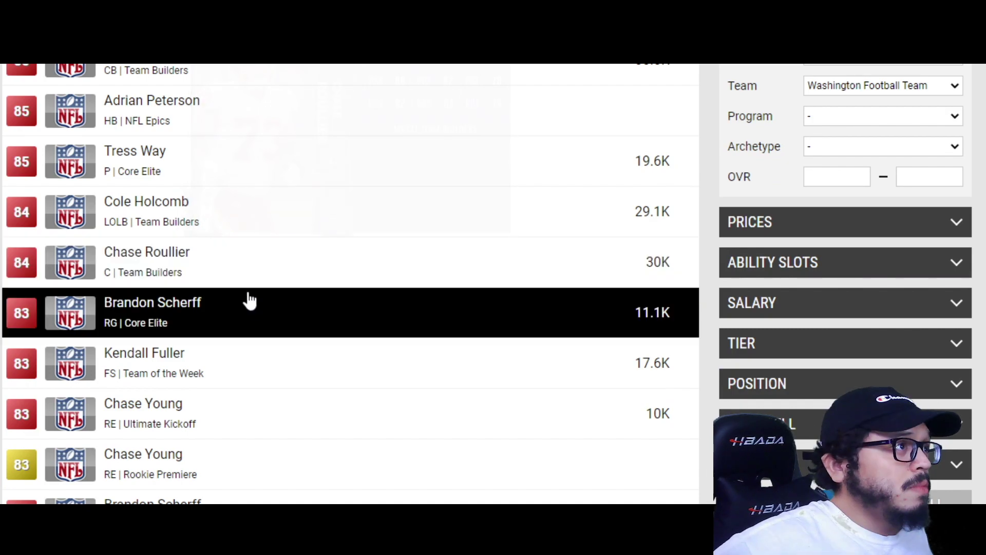
{"action": "mouse_move", "coordinate": [248, 309]}
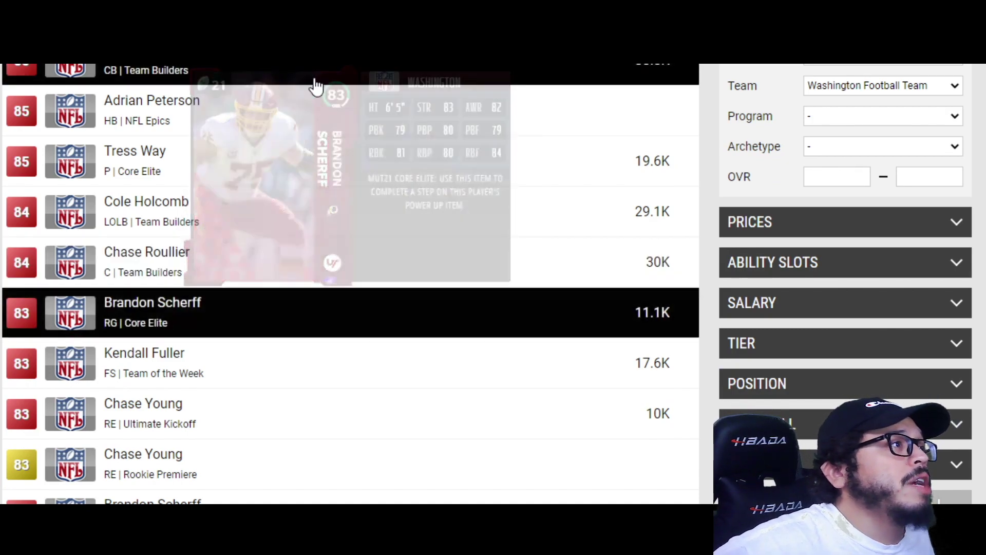
{"action": "scroll", "coordinate": [386, 391], "scroll_direction": "down", "scroll_amount": 7}
Step: Examine Brandon Scherff's Core Elite card, including its Muthead ratings, general and blocking attributes, and other versions
{"action": "left_click", "coordinate": [446, 170]}
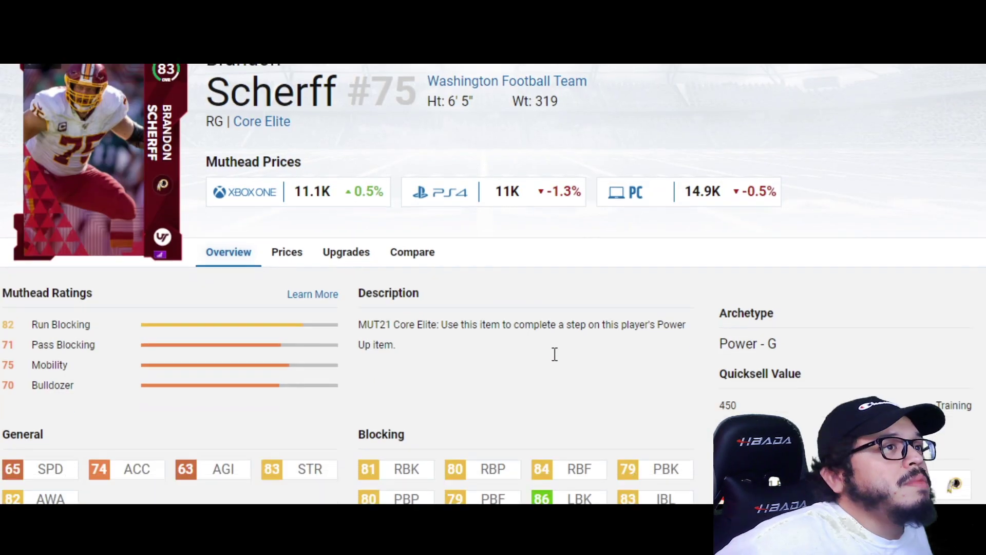
{"action": "scroll", "coordinate": [555, 360], "scroll_direction": "down", "scroll_amount": 3}
{"action": "scroll", "coordinate": [256, 182], "scroll_direction": "up", "scroll_amount": 3}
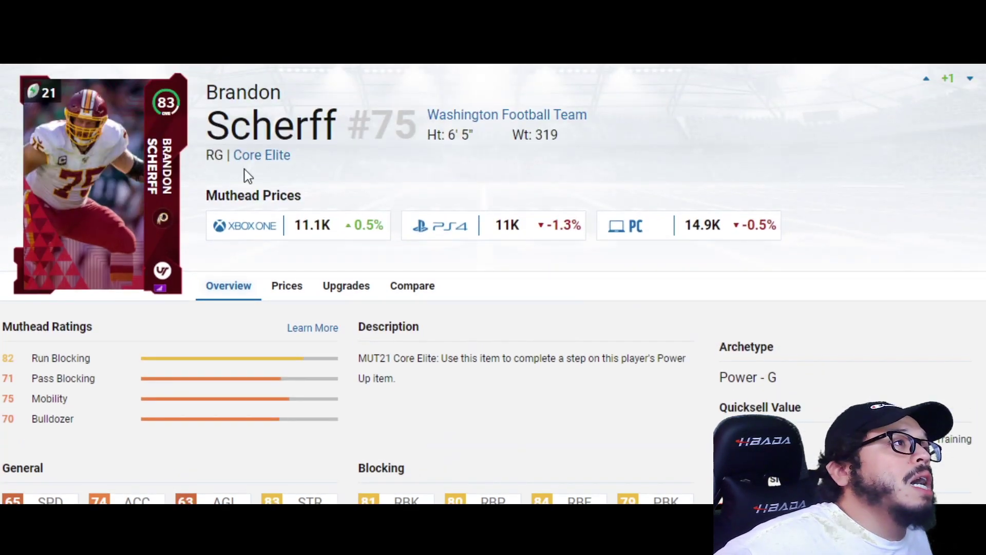
{"action": "scroll", "coordinate": [587, 278], "scroll_direction": "down", "scroll_amount": 3}
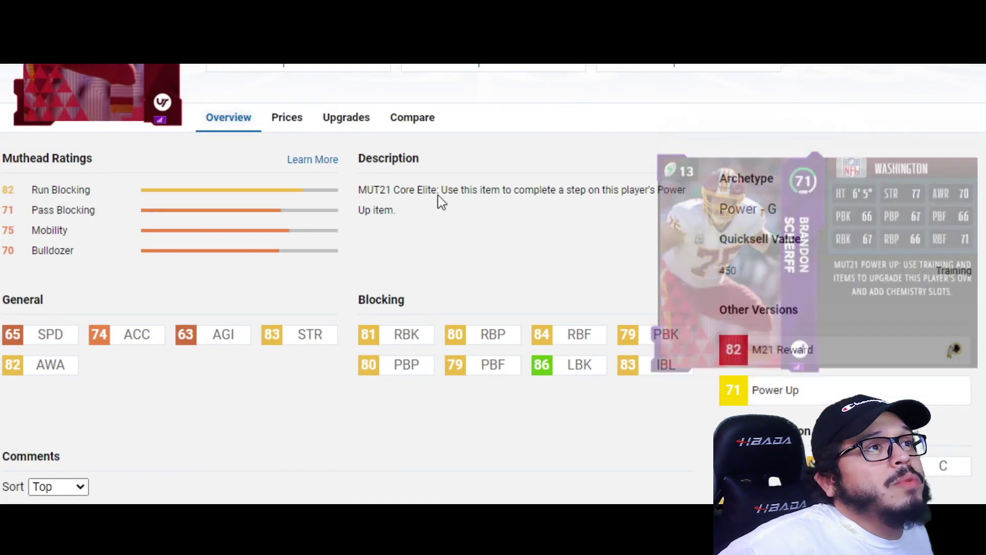
{"action": "scroll", "coordinate": [454, 213], "scroll_direction": "up", "scroll_amount": 3}
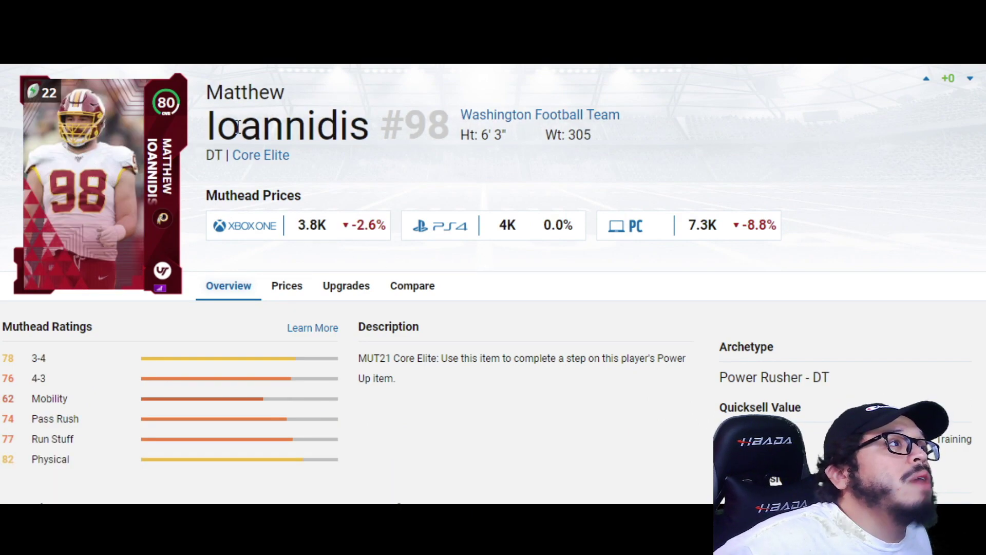
Step: Examine the ratings and other versions on the Core Elite cards of Matthew Ioannidis, Ryan Kerrigan and Kendall Fuller
{"action": "scroll", "coordinate": [544, 325], "scroll_direction": "down", "scroll_amount": 3}
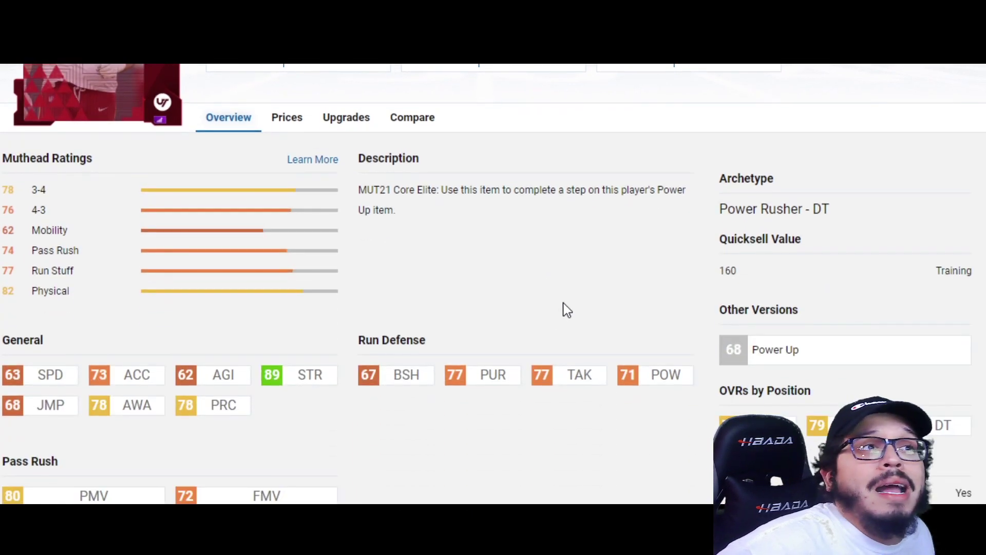
{"action": "scroll", "coordinate": [493, 283], "scroll_direction": "up", "scroll_amount": 3}
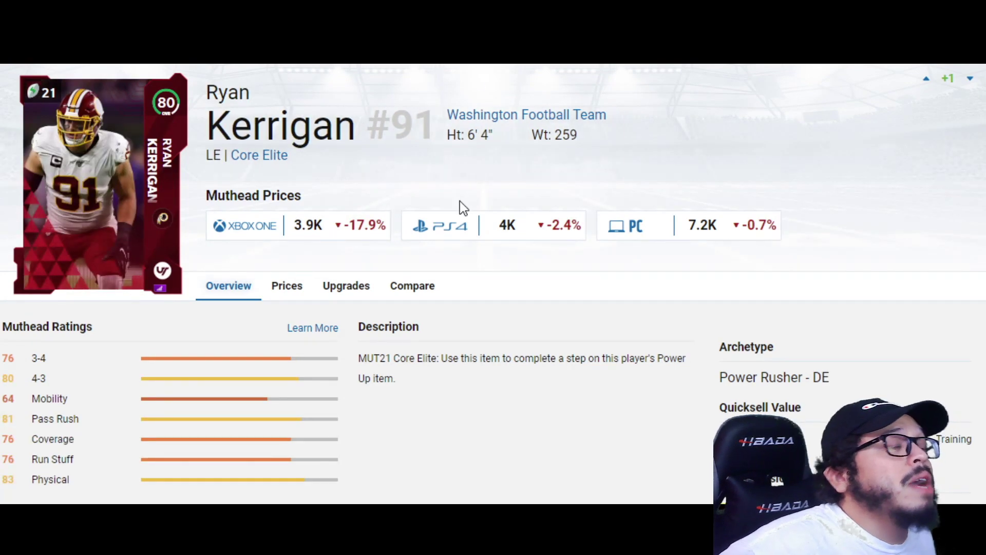
{"action": "scroll", "coordinate": [511, 264], "scroll_direction": "down", "scroll_amount": 3}
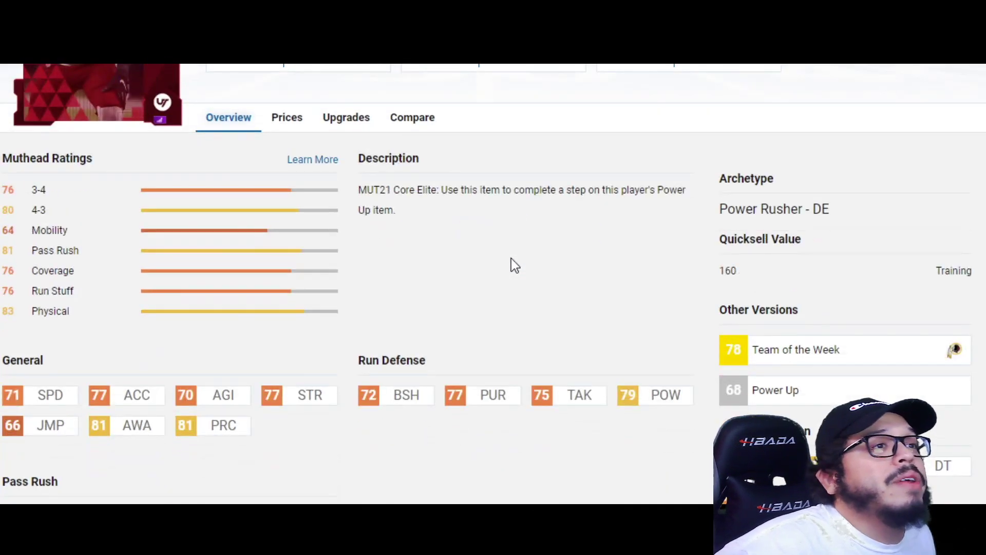
{"action": "scroll", "coordinate": [511, 264], "scroll_direction": "up", "scroll_amount": 3}
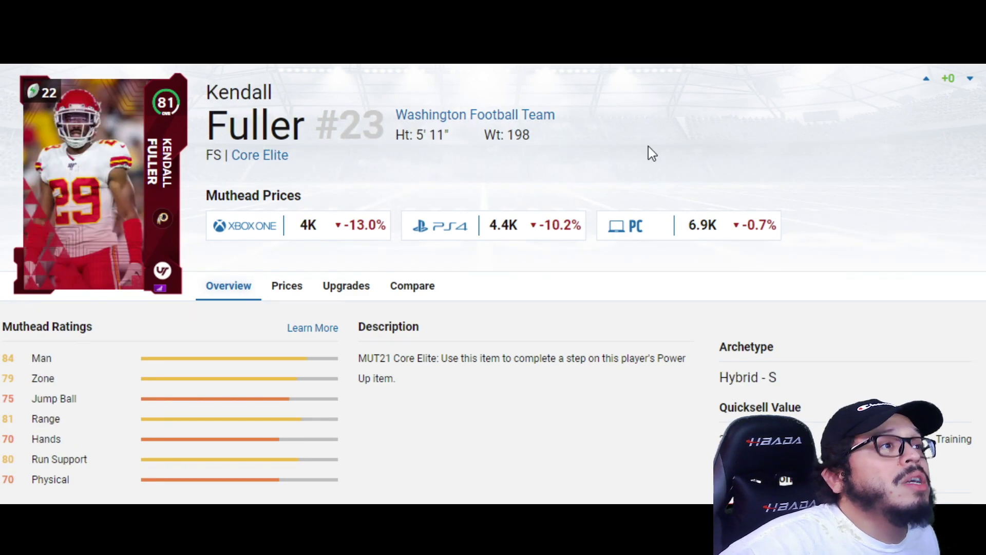
{"action": "scroll", "coordinate": [652, 312], "scroll_direction": "down", "scroll_amount": 3}
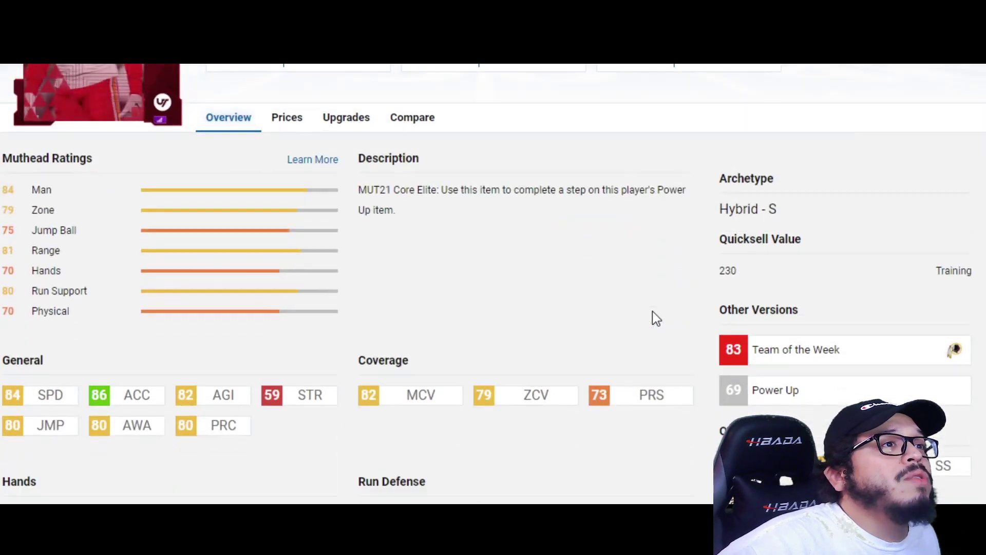
{"action": "scroll", "coordinate": [653, 312], "scroll_direction": "up", "scroll_amount": 3}
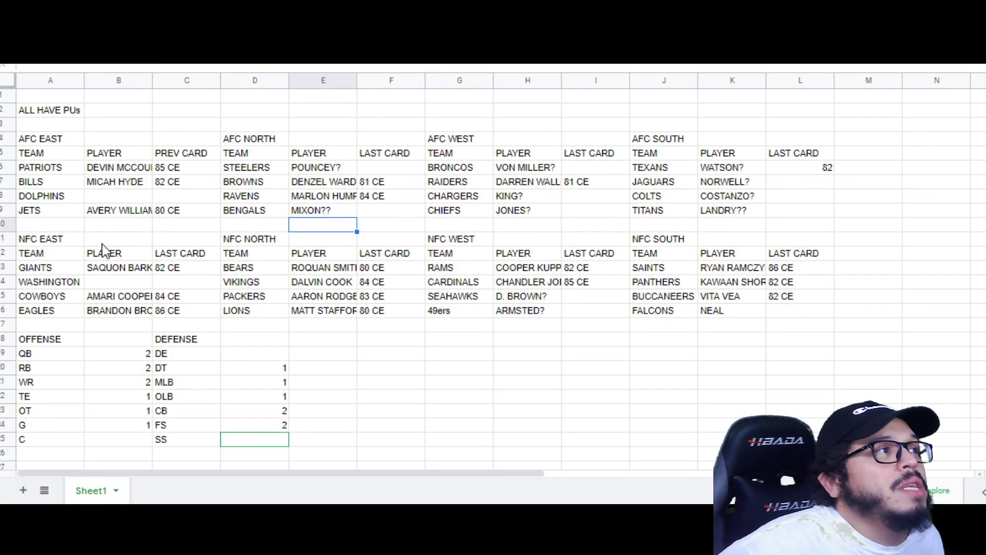
Step: Enter KERRIGAN? as Washington's player in the spreadsheet's NFC East table
{"action": "left_click", "coordinate": [129, 284]}
{"action": "type", "text": "KERRIGAN?"}
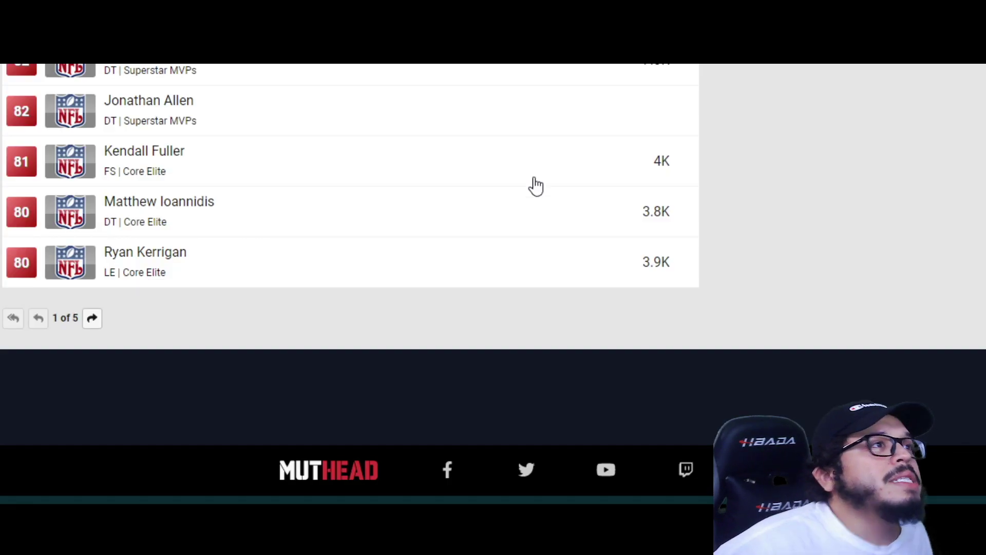
Step: Return to Washington's Muthead player list and change its team filter to the Miami Dolphins
{"action": "scroll", "coordinate": [536, 186], "scroll_direction": "up", "scroll_amount": 10}
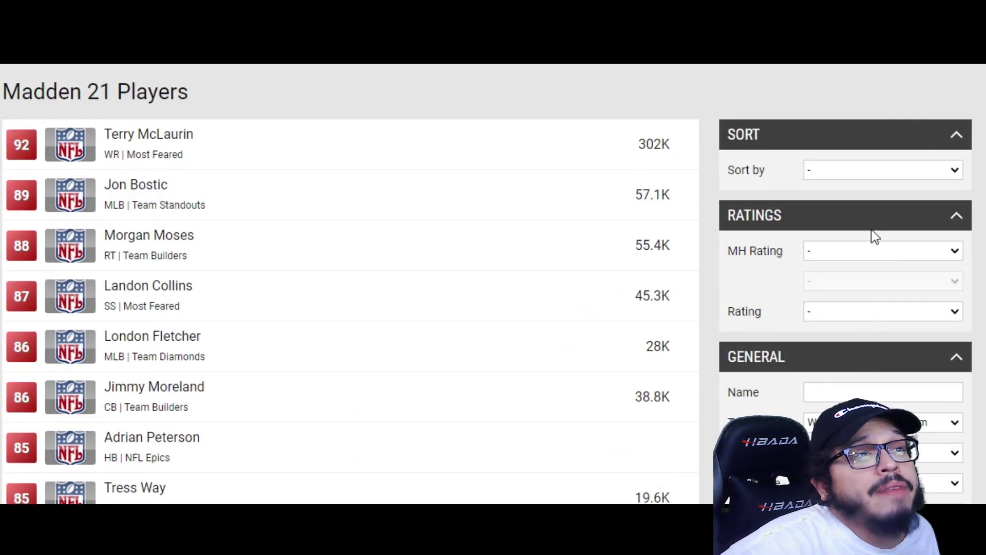
{"action": "key", "text": "m"}
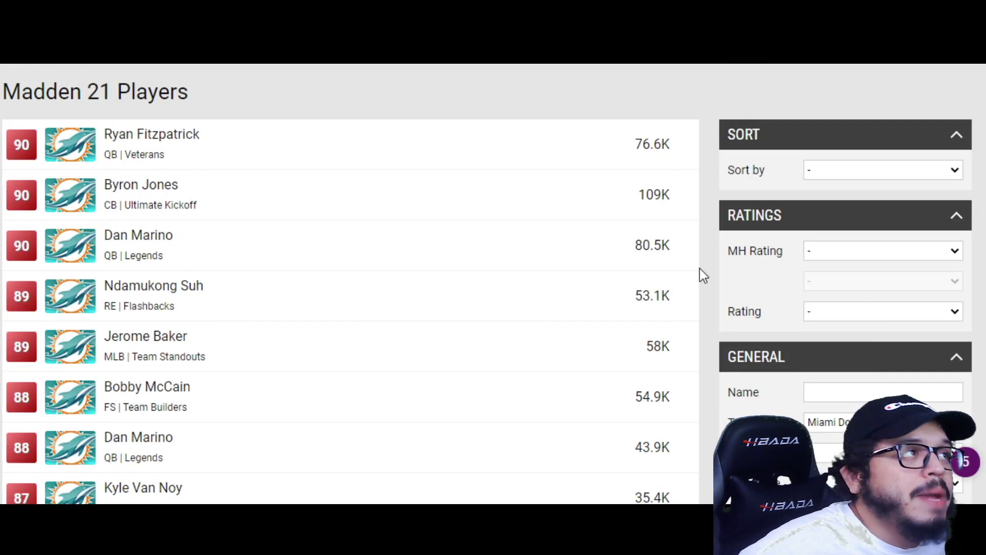
Step: Examine the card previews of the higher-rated Miami Dolphins, including Ryan Fitzpatrick, Byron Jones, Jerome Baker and Kyle Van Noy
{"action": "mouse_move", "coordinate": [115, 128]}
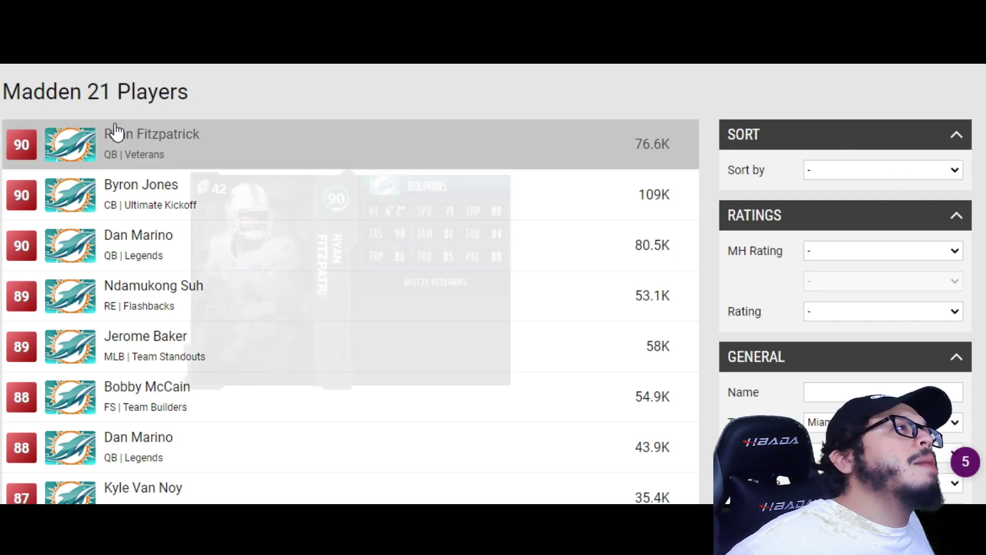
{"action": "mouse_move", "coordinate": [205, 197]}
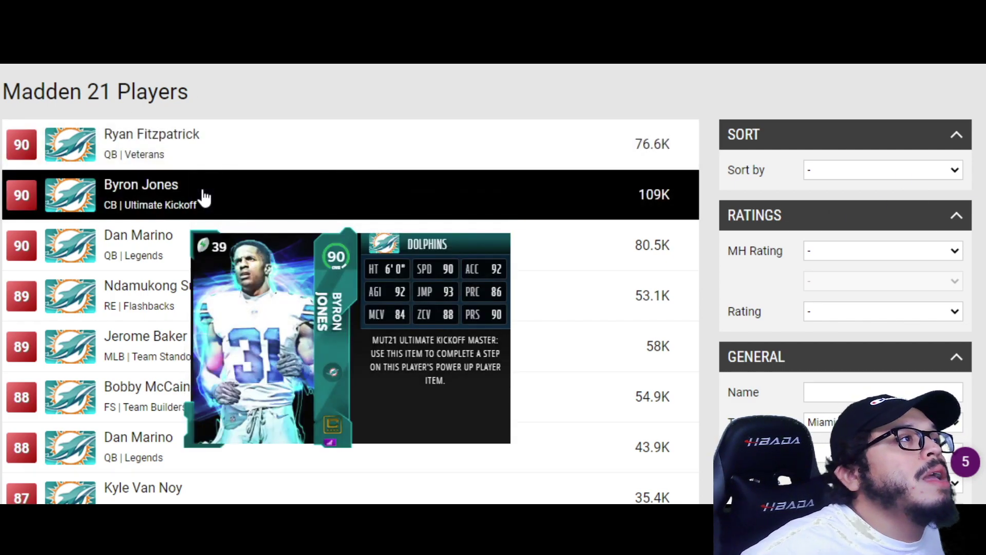
{"action": "mouse_move", "coordinate": [110, 257]}
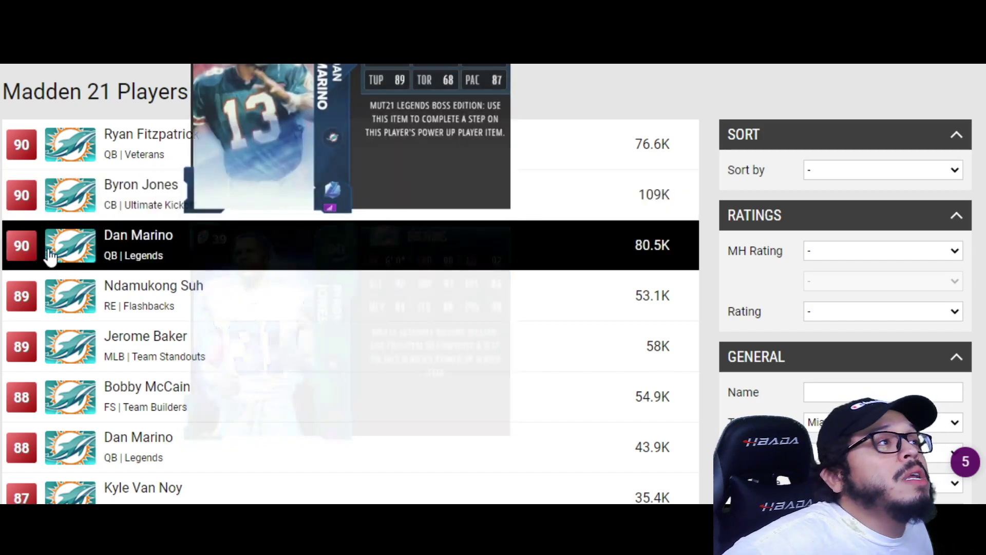
{"action": "mouse_move", "coordinate": [308, 293]}
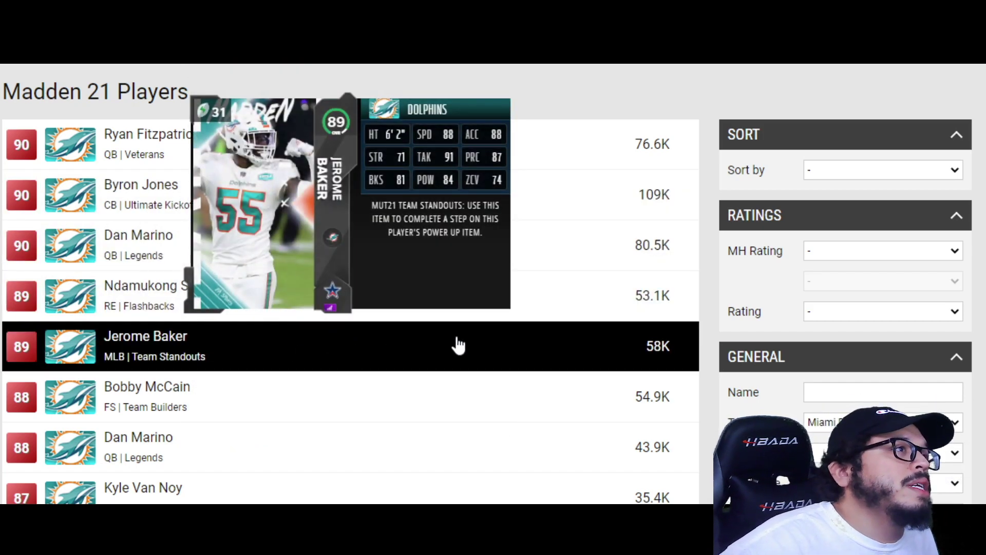
{"action": "scroll", "coordinate": [699, 319], "scroll_direction": "down", "scroll_amount": 2}
{"action": "scroll", "coordinate": [719, 314], "scroll_direction": "down", "scroll_amount": 6}
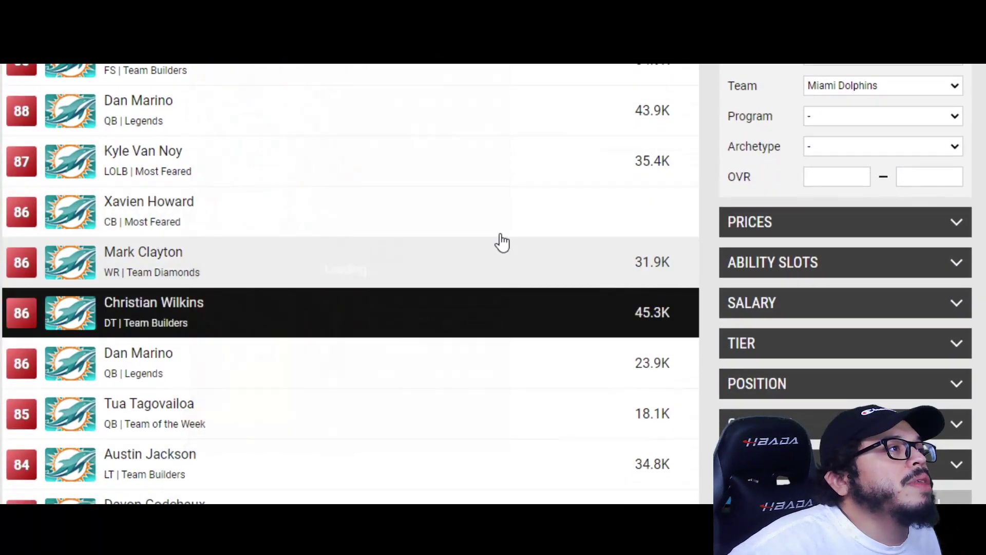
{"action": "mouse_move", "coordinate": [370, 161]}
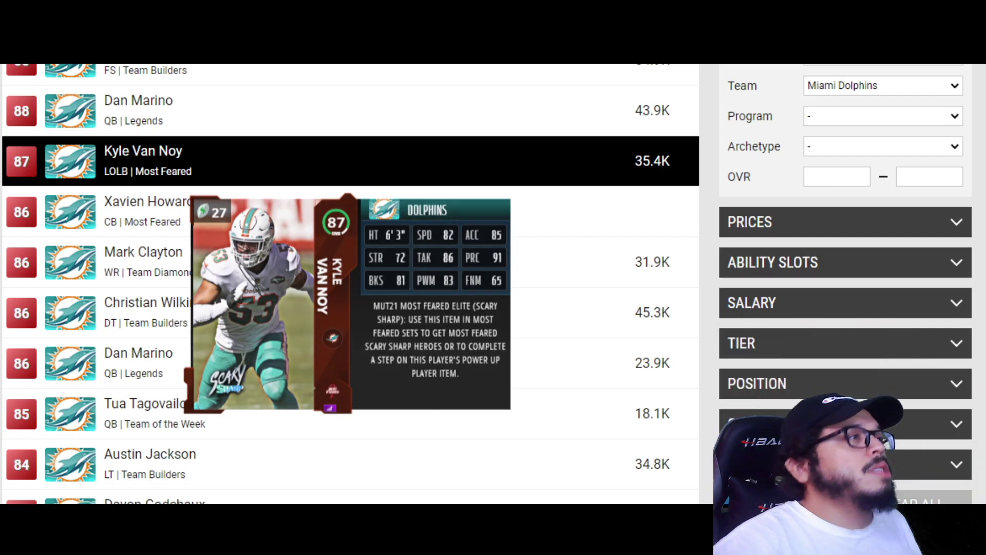
{"action": "mouse_move", "coordinate": [271, 226]}
Step: Find DeVante Parker's Core Elite card among the lower-rated Dolphins, open it and examine its Muthead ratings
{"action": "scroll", "coordinate": [256, 215], "scroll_direction": "down", "scroll_amount": 1}
{"action": "scroll", "coordinate": [256, 215], "scroll_direction": "down", "scroll_amount": 10}
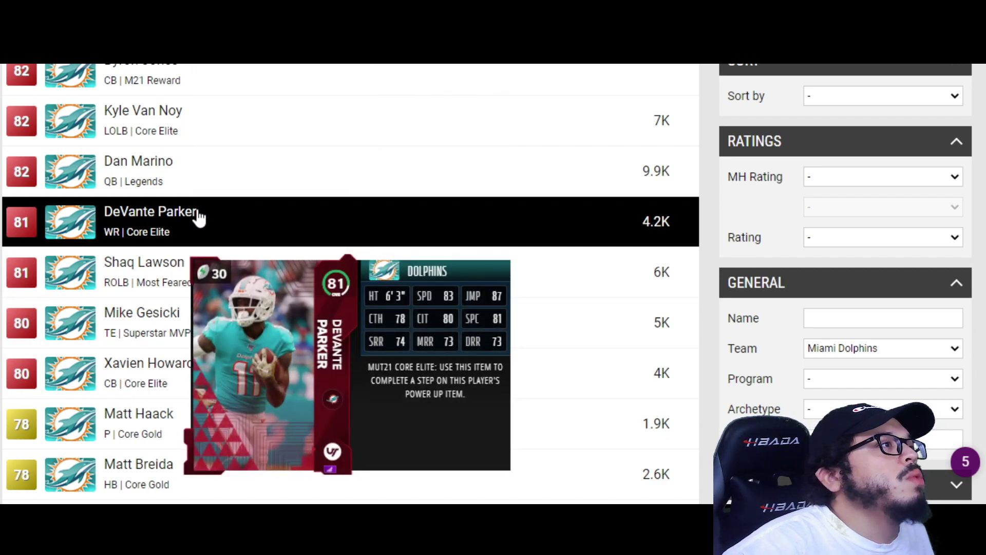
{"action": "left_click", "coordinate": [174, 221]}
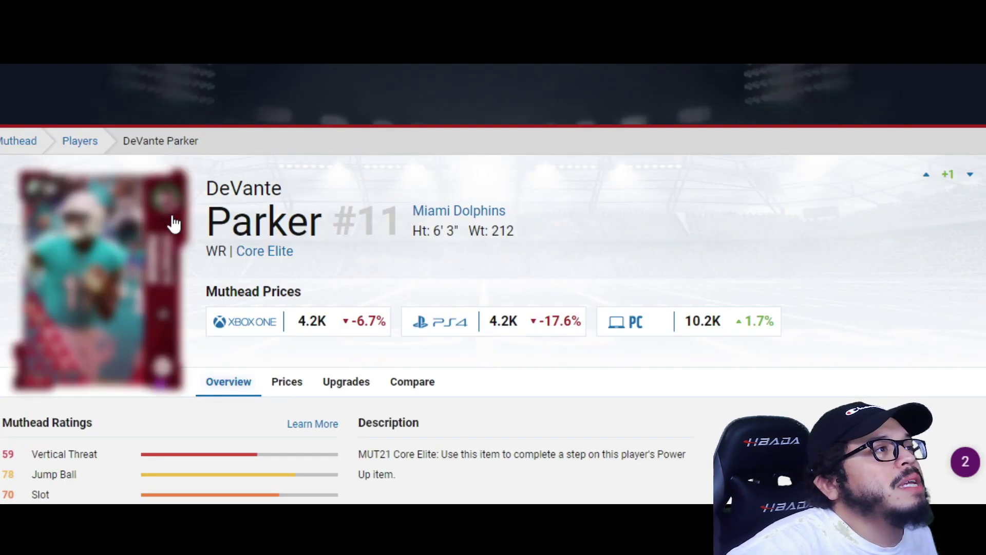
{"action": "scroll", "coordinate": [455, 332], "scroll_direction": "down", "scroll_amount": 2}
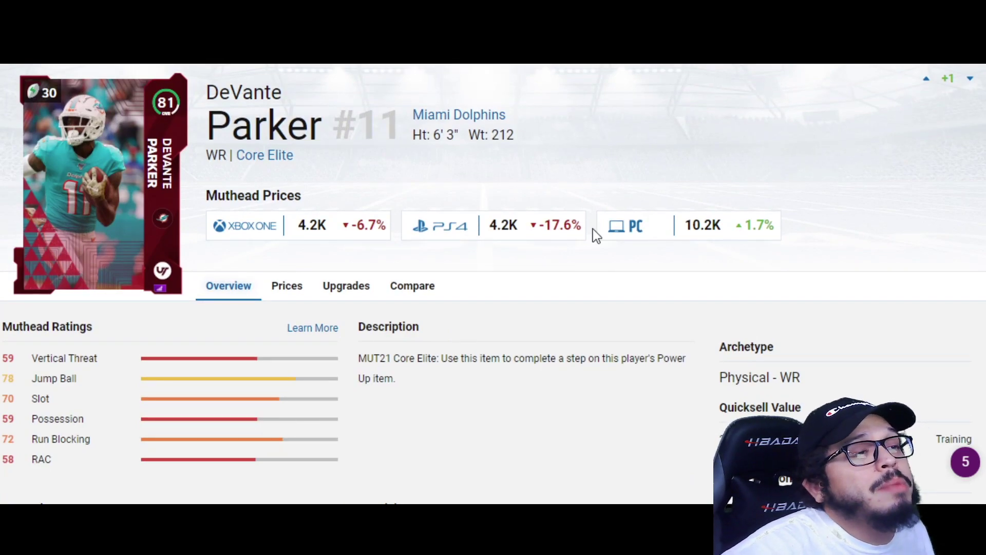
{"action": "scroll", "coordinate": [502, 236], "scroll_direction": "down", "scroll_amount": 2}
{"action": "scroll", "coordinate": [332, 106], "scroll_direction": "up", "scroll_amount": 2}
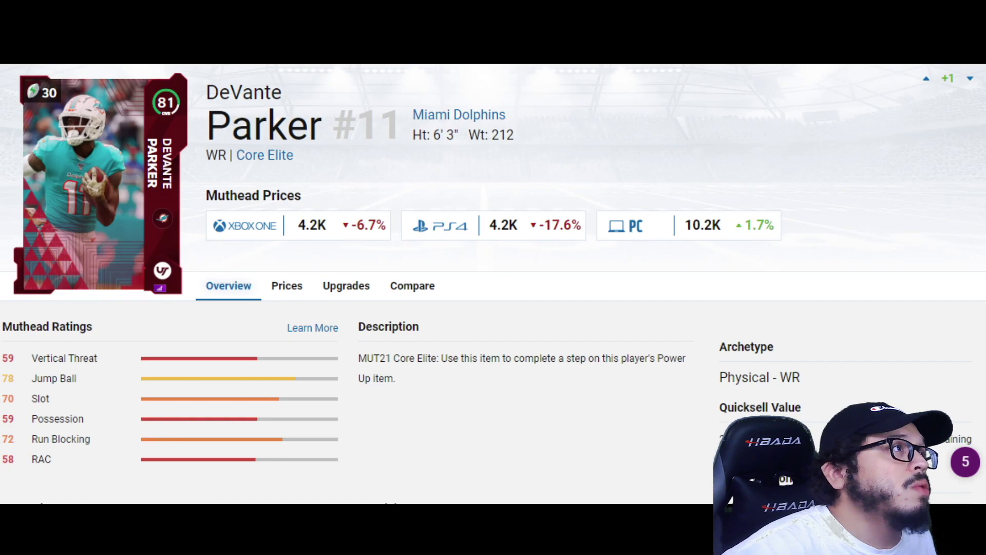
Step: Return to the Dolphins player list and review the first page's cards again, including Byron Jones's Core Elite card
{"action": "key", "text": "alt+Left"}
{"action": "scroll", "coordinate": [342, 319], "scroll_direction": "up", "scroll_amount": 4}
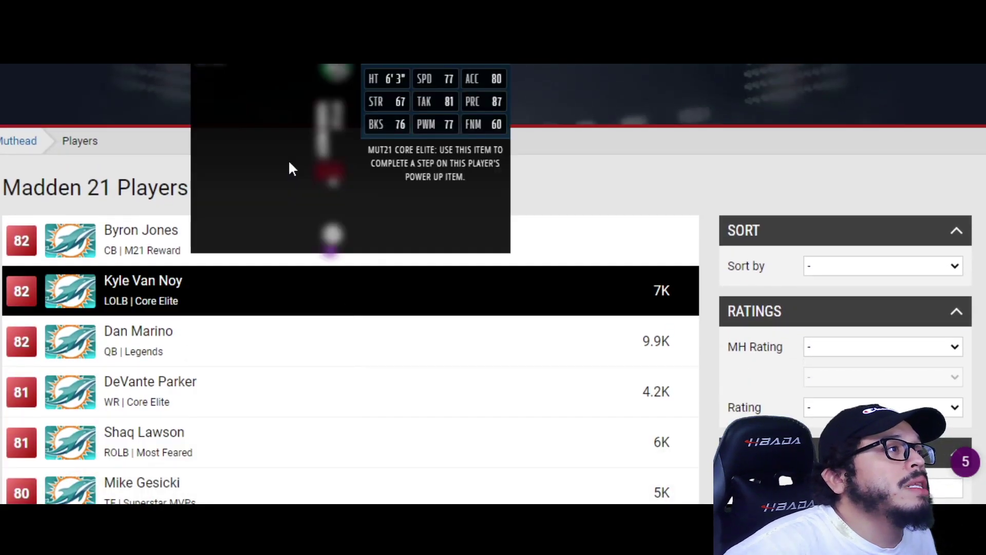
{"action": "scroll", "coordinate": [342, 260], "scroll_direction": "down", "scroll_amount": 3}
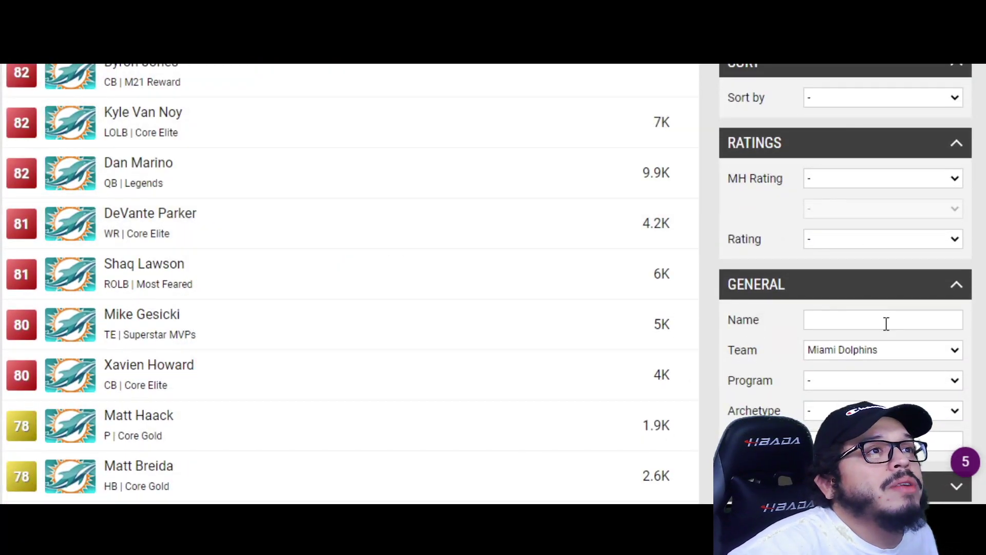
{"action": "scroll", "coordinate": [392, 114], "scroll_direction": "up", "scroll_amount": 4}
{"action": "scroll", "coordinate": [363, 226], "scroll_direction": "down", "scroll_amount": 2}
{"action": "scroll", "coordinate": [363, 226], "scroll_direction": "down", "scroll_amount": 7}
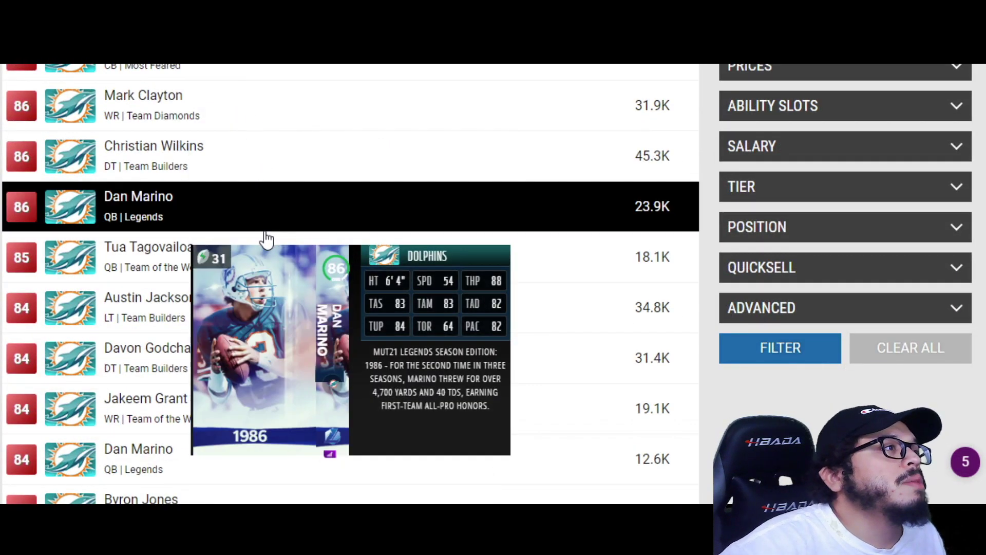
{"action": "scroll", "coordinate": [326, 352], "scroll_direction": "down", "scroll_amount": 3}
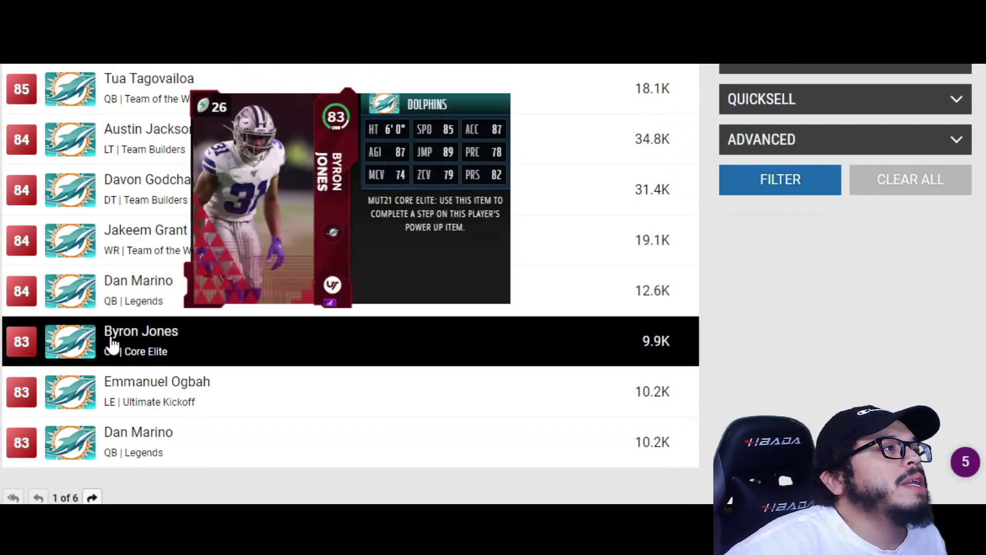
{"action": "scroll", "coordinate": [158, 295], "scroll_direction": "up", "scroll_amount": 5}
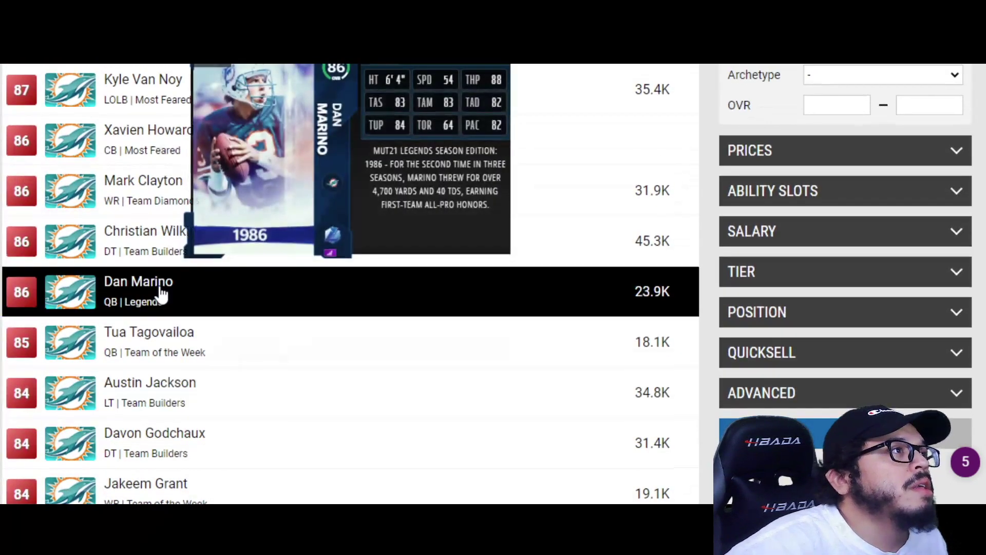
{"action": "scroll", "coordinate": [161, 294], "scroll_direction": "up", "scroll_amount": 8}
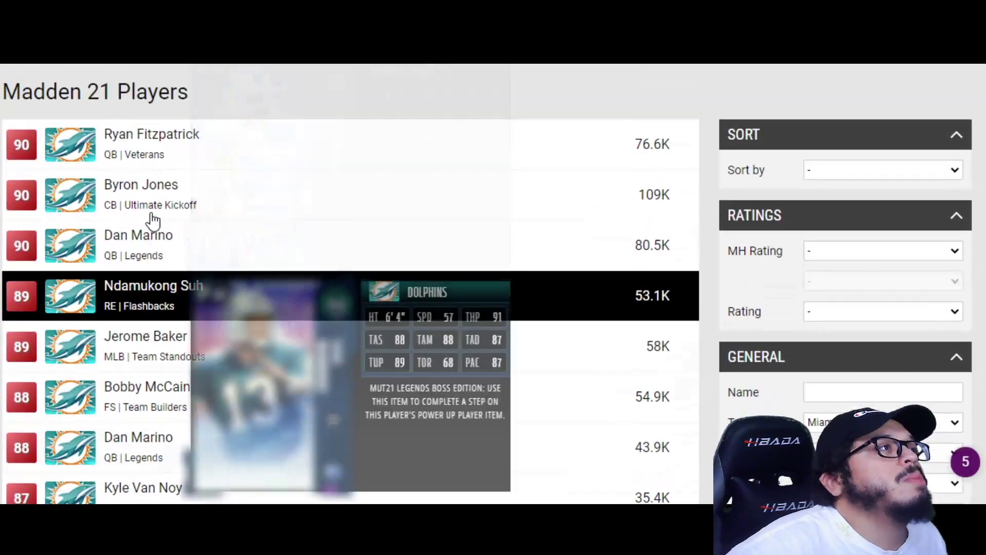
{"action": "scroll", "coordinate": [154, 221], "scroll_direction": "down", "scroll_amount": 13}
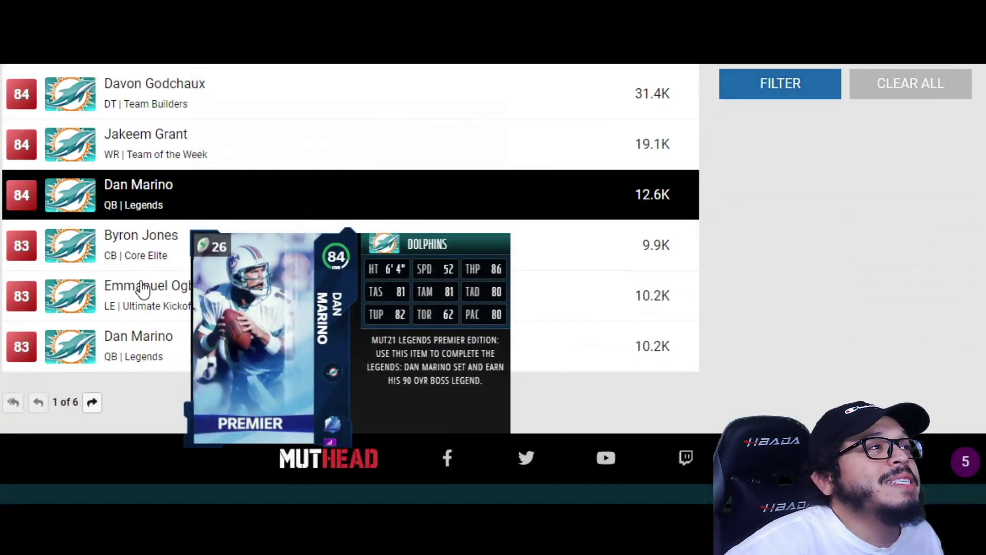
Step: Go to the second page of Dolphins players and compare the Core Elite candidates there
{"action": "left_click", "coordinate": [92, 403]}
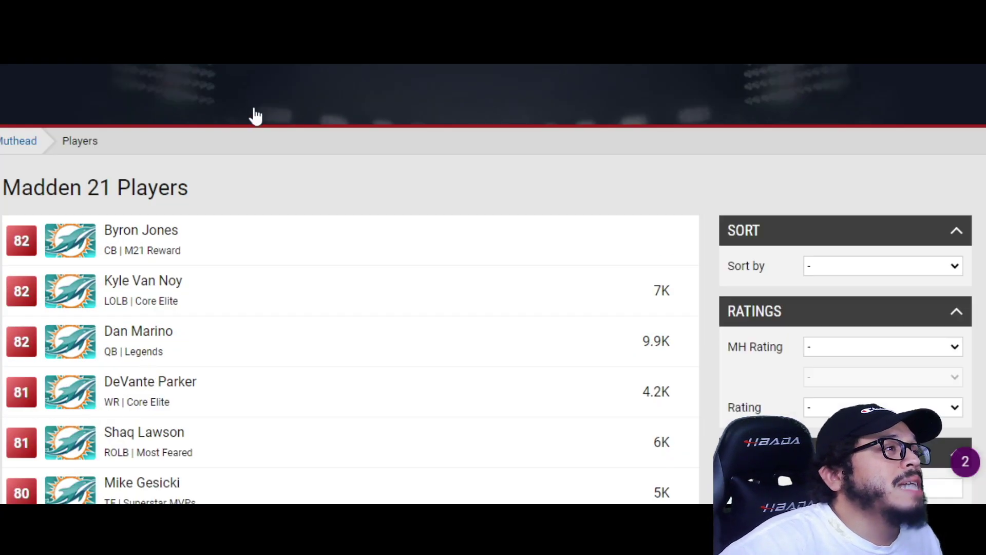
{"action": "scroll", "coordinate": [233, 310], "scroll_direction": "down", "scroll_amount": 2}
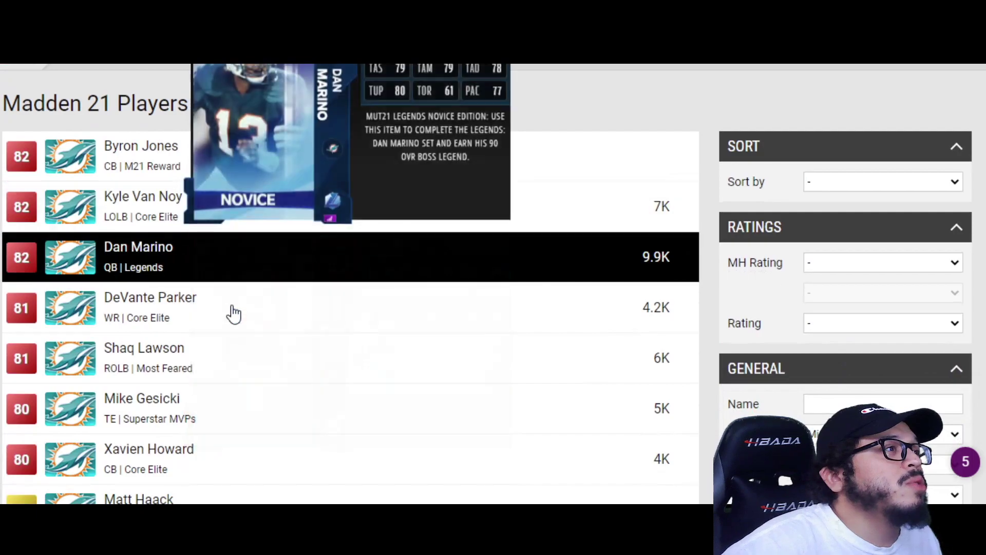
{"action": "scroll", "coordinate": [234, 310], "scroll_direction": "down", "scroll_amount": 2}
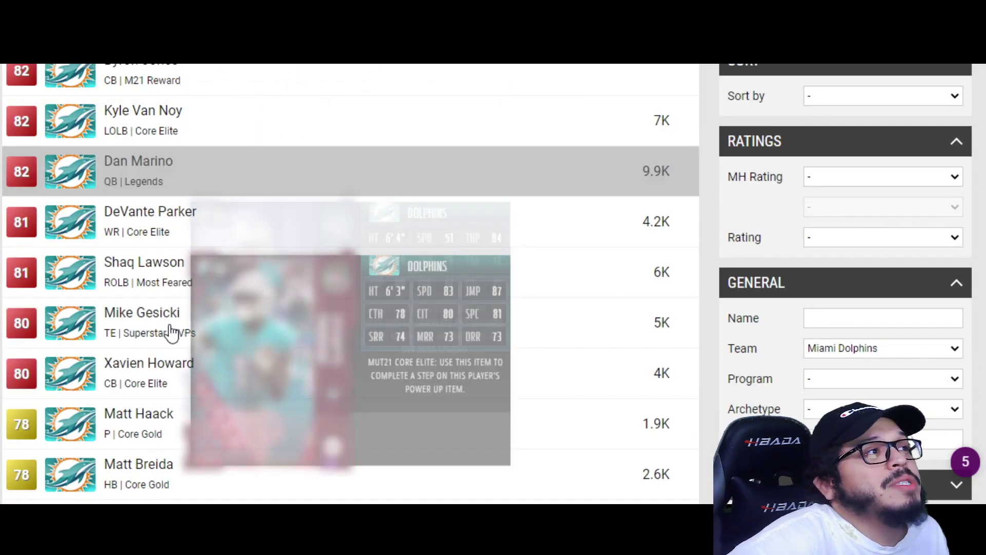
{"action": "mouse_move", "coordinate": [156, 134]}
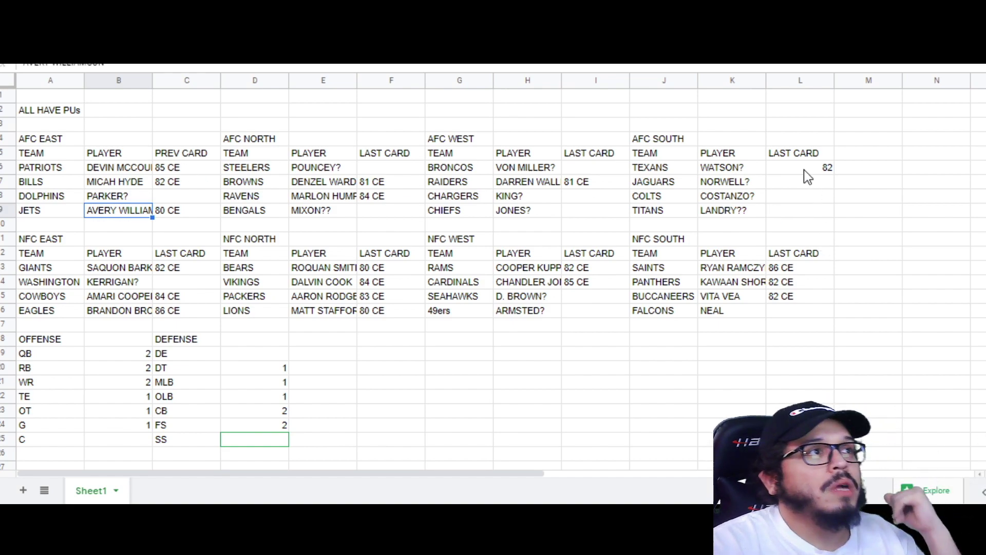
Step: Replace the Jaguars' player in the spreadsheet's AFC South table with SCHOBERT?
{"action": "left_click", "coordinate": [527, 165]}
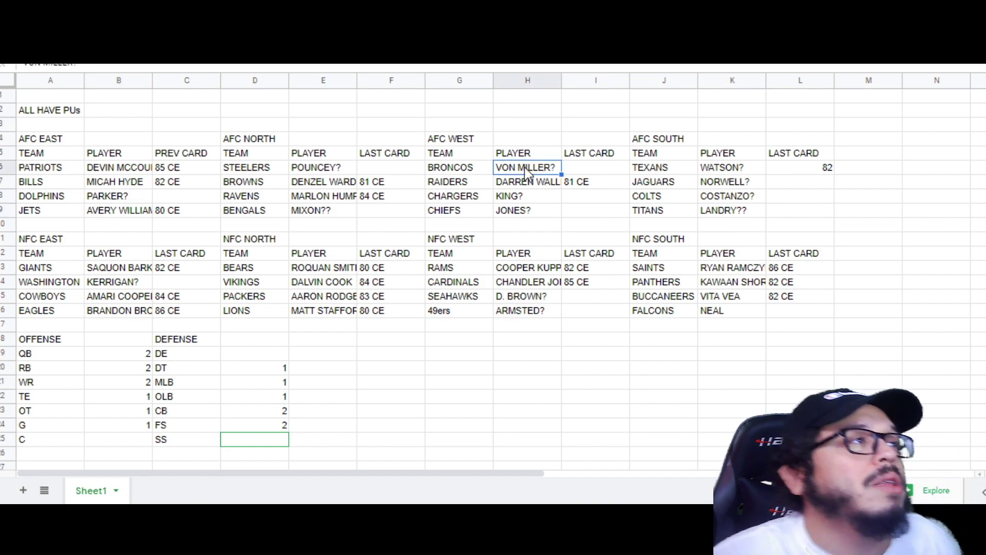
{"action": "left_click", "coordinate": [761, 169]}
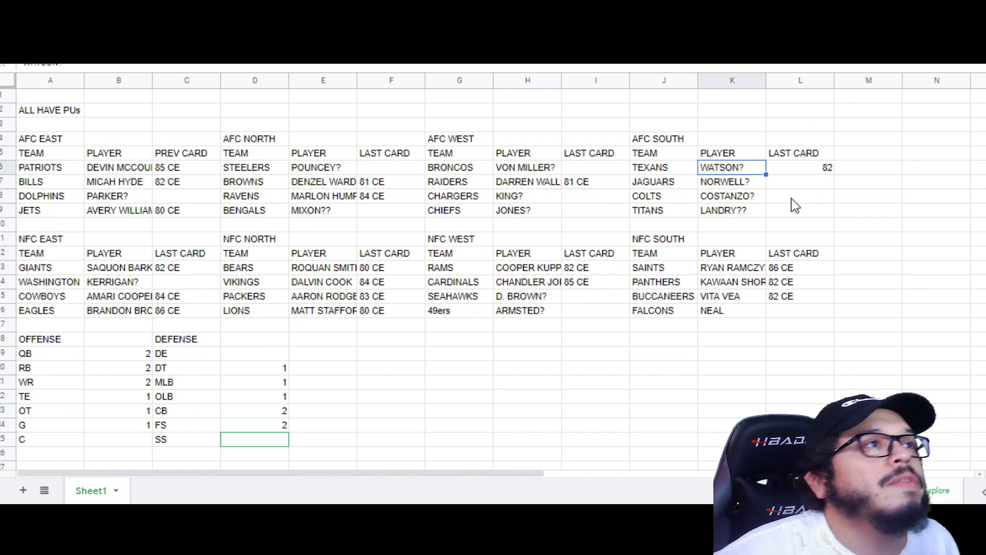
{"action": "left_click", "coordinate": [726, 185]}
{"action": "type", "text": "SCHOBERT?"}
{"action": "key", "text": "Return"}
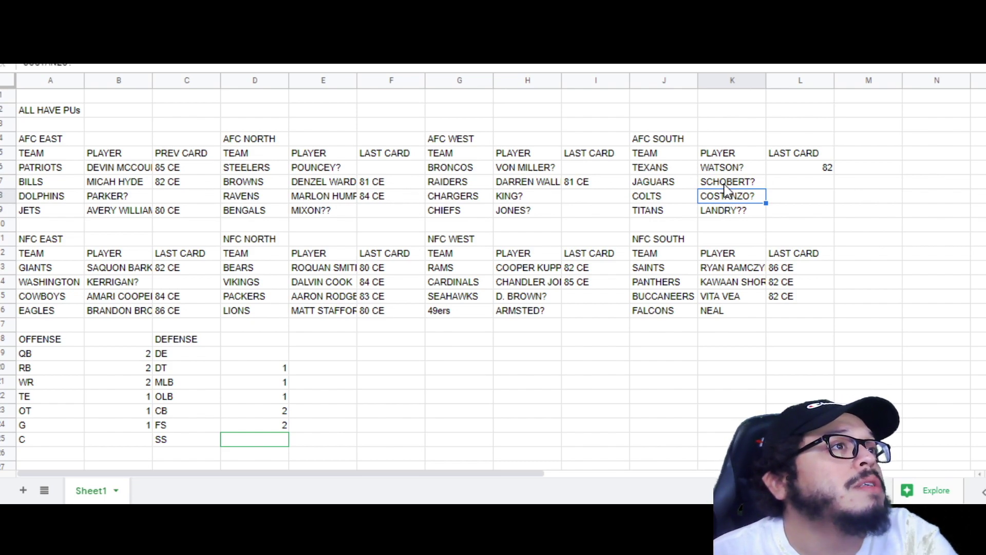
Step: Replace the Titans' player in the AFC South table with SAFFORD?
{"action": "key", "text": "Down"}
{"action": "type", "text": "SOAFF"}
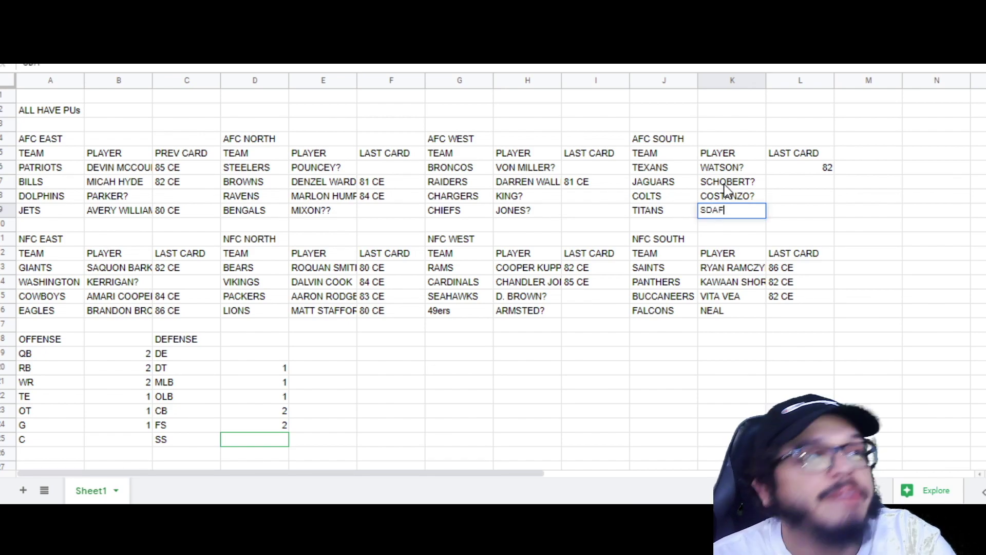
{"action": "key", "text": "BackSpace"}
{"action": "key", "text": "BackSpace"}
{"action": "key", "text": "BackSpace"}
{"action": "key", "text": "BackSpace"}
{"action": "type", "text": "AFFORD?"}
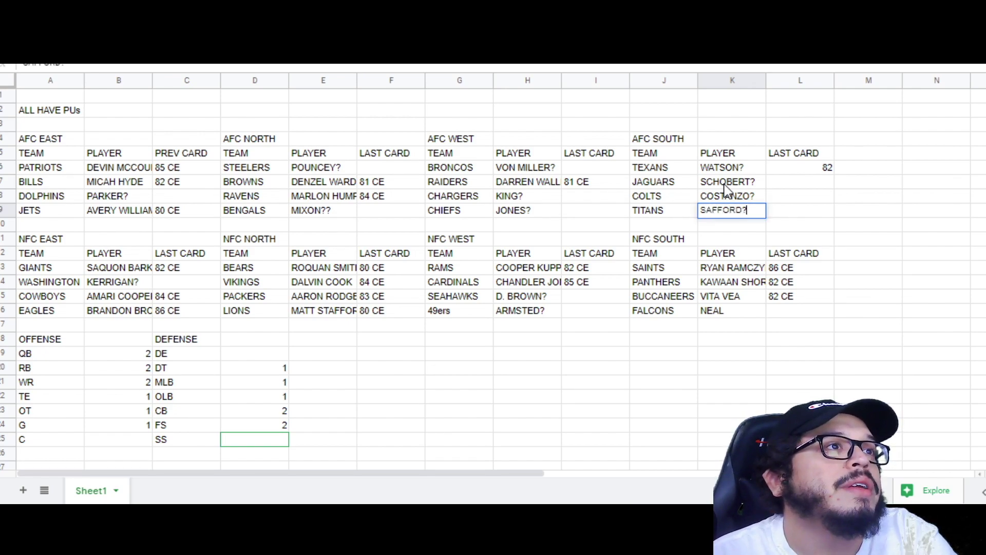
{"action": "left_click", "coordinate": [837, 210]}
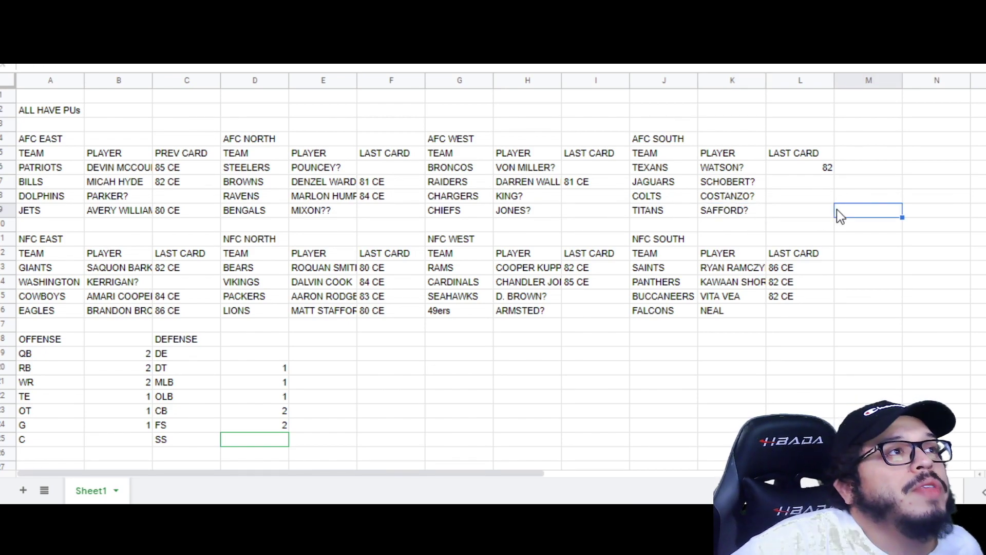
{"action": "left_click", "coordinate": [506, 169]}
{"action": "left_click", "coordinate": [460, 225]}
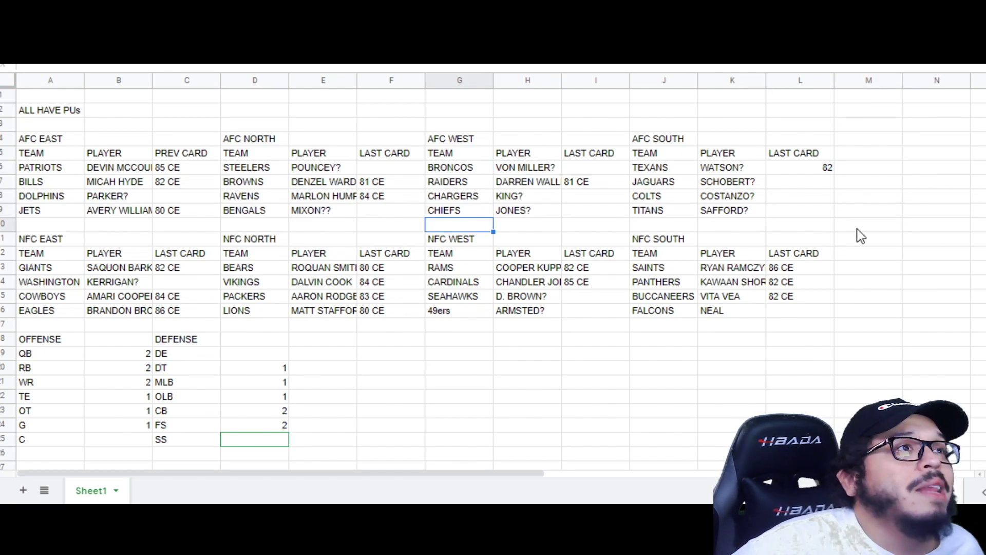
{"action": "left_click", "coordinate": [871, 226]}
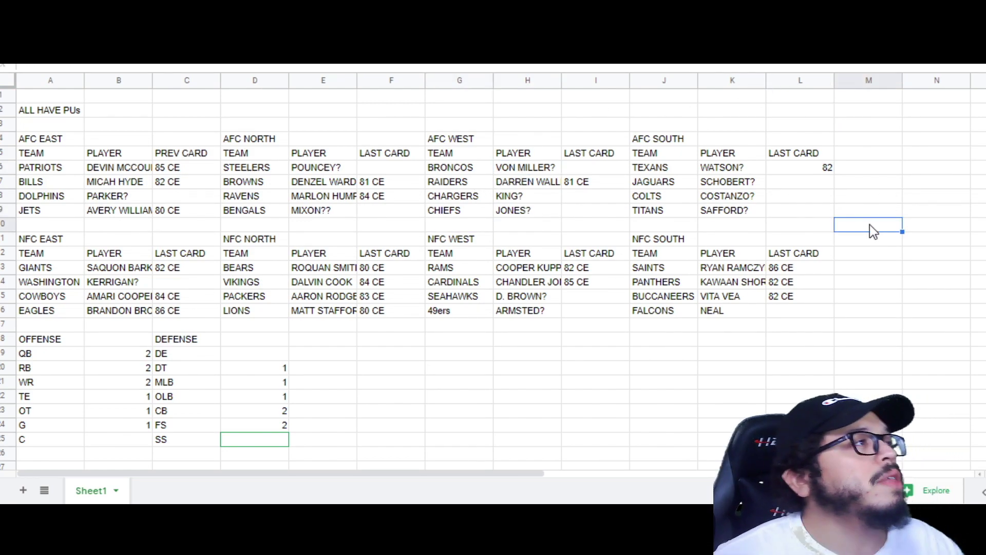
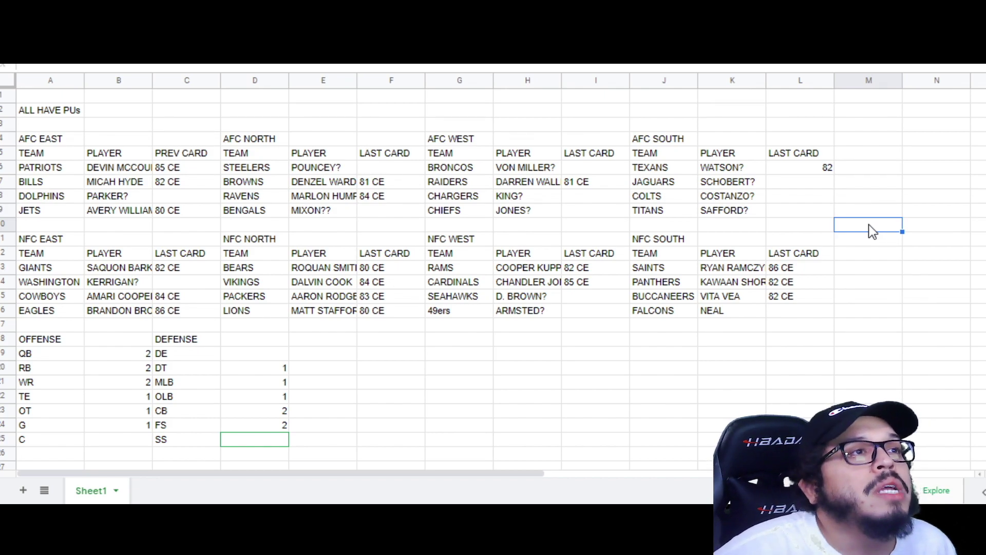
Step: Add a question mark to the Falcons' player in the NFC South table so it reads NEAL?
{"action": "double_click", "coordinate": [732, 311]}
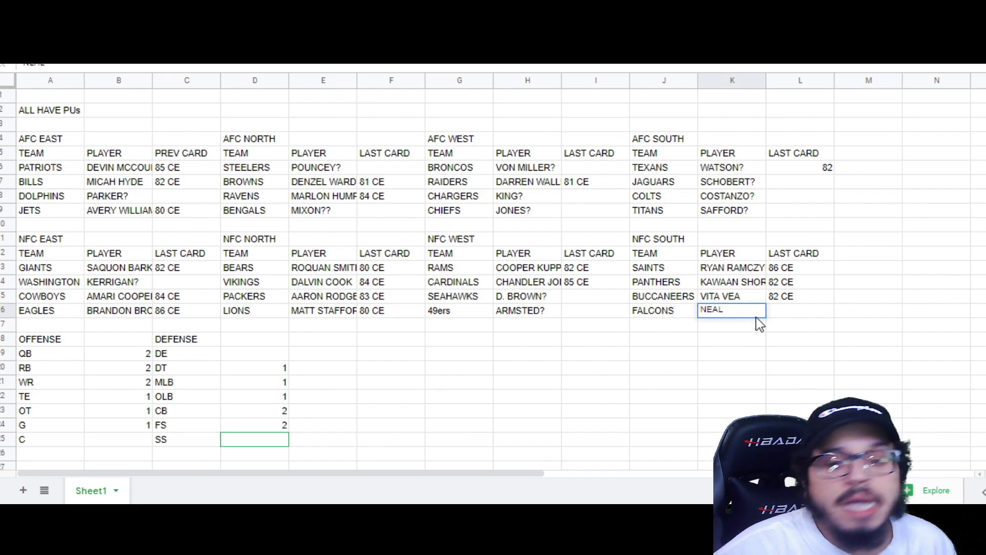
{"action": "type", "text": "?"}
{"action": "key", "text": "Return"}
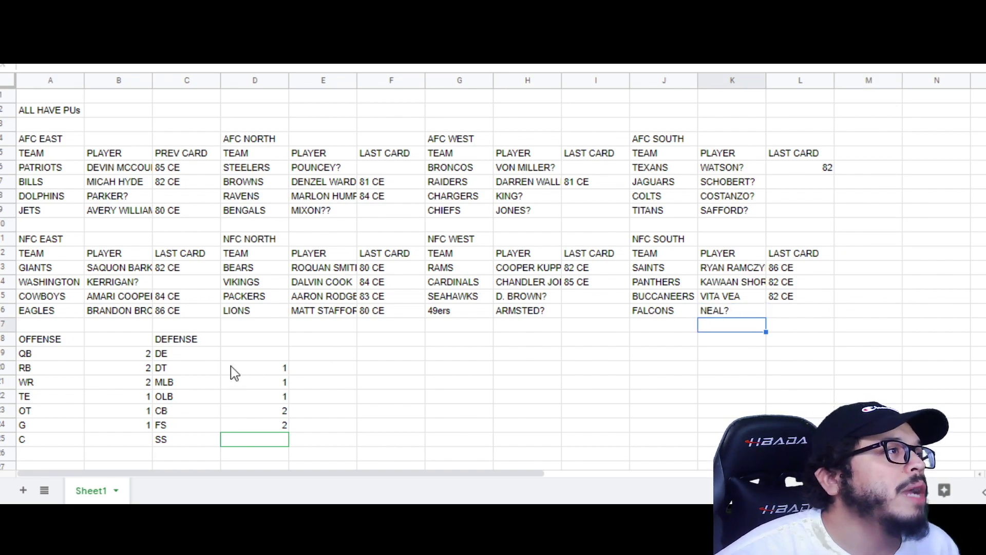
Step: Review the offensive and defensive position counts below the team tables, checking which positions have no entry
{"action": "left_click", "coordinate": [251, 340]}
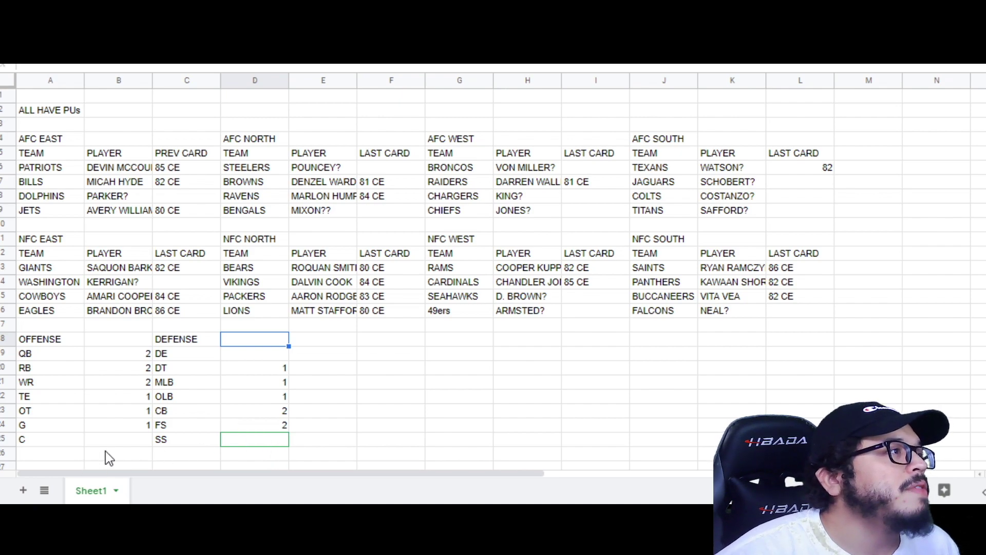
{"action": "left_click", "coordinate": [118, 440]}
{"action": "left_click", "coordinate": [135, 343]}
{"action": "left_click", "coordinate": [124, 384]}
{"action": "left_click", "coordinate": [280, 382]}
{"action": "left_click", "coordinate": [259, 400]}
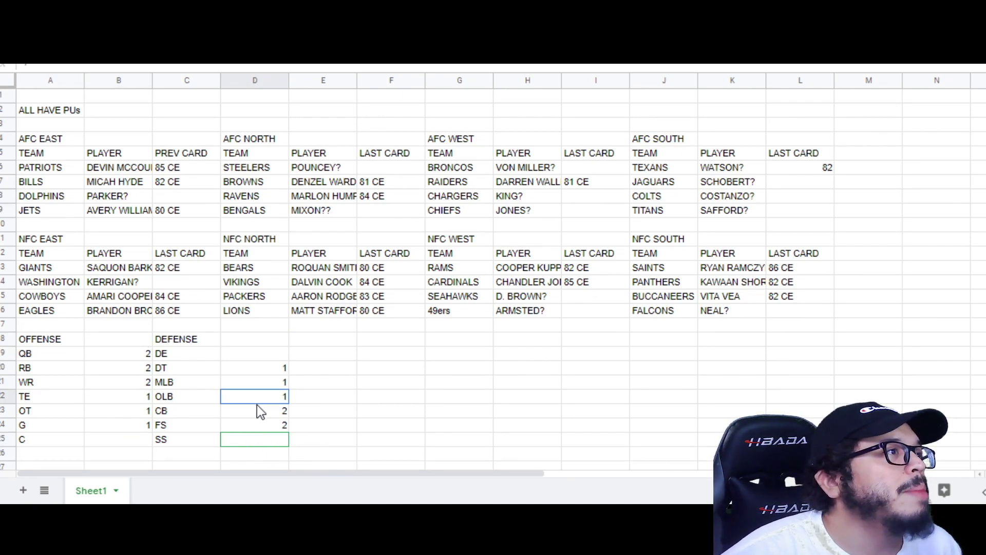
{"action": "left_click", "coordinate": [283, 357]}
{"action": "left_click", "coordinate": [264, 367]}
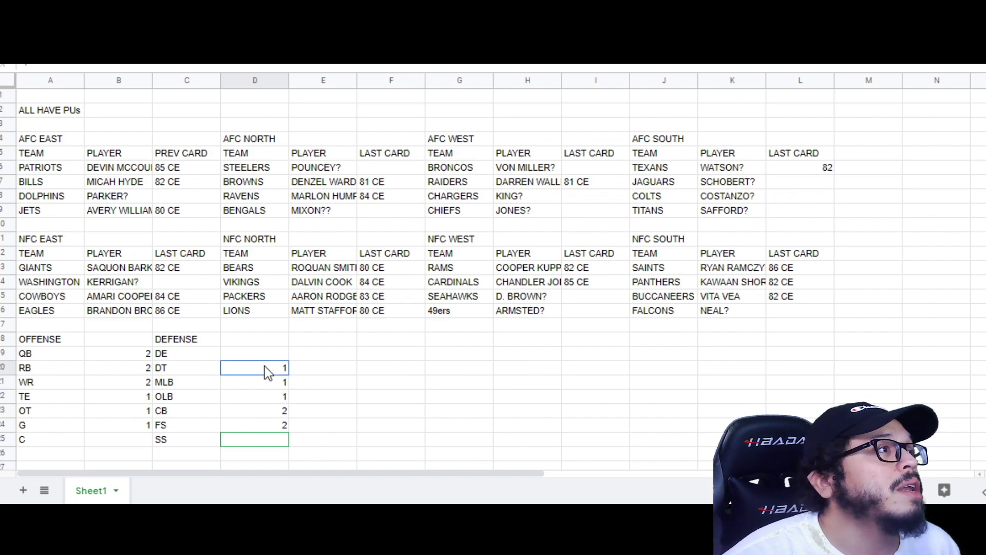
{"action": "left_click", "coordinate": [578, 429]}
{"action": "left_click", "coordinate": [453, 400]}
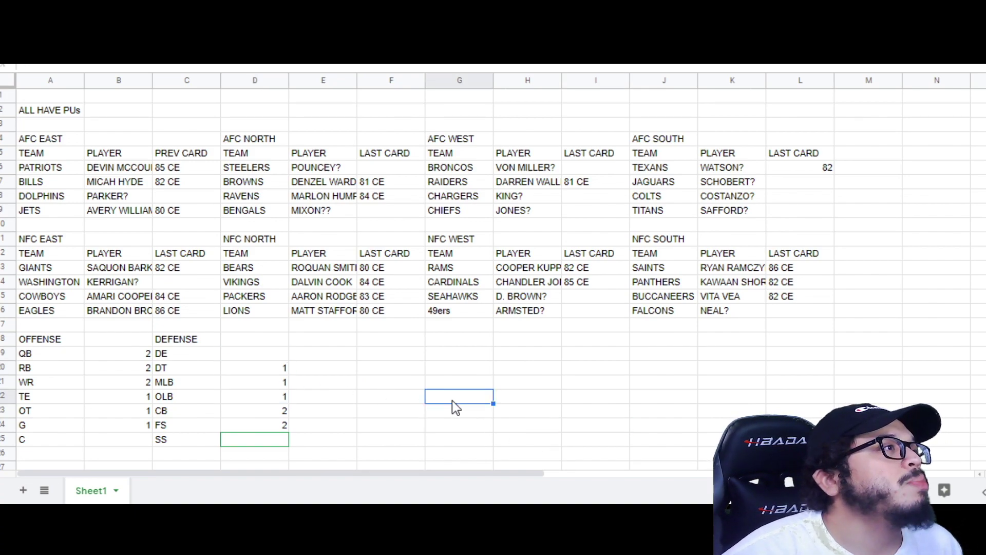
{"action": "left_click", "coordinate": [350, 406]}
{"action": "key", "text": "Right"}
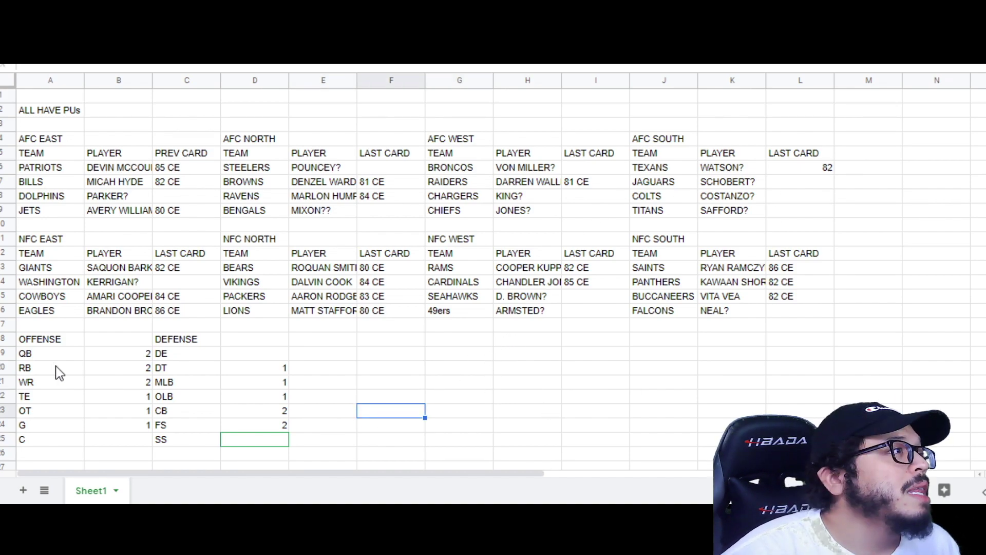
{"action": "left_click", "coordinate": [117, 441]}
{"action": "left_click", "coordinate": [554, 427]}
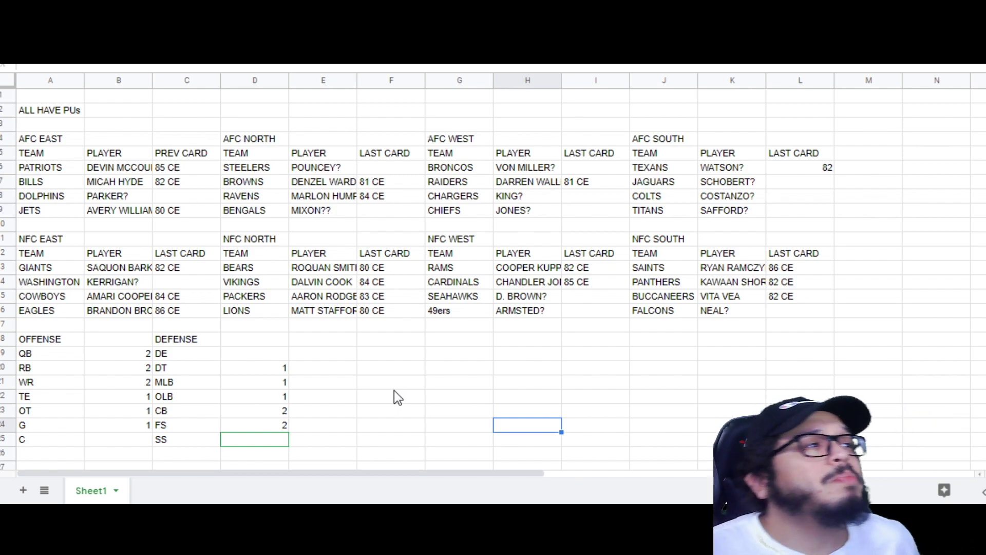
{"action": "left_click", "coordinate": [96, 413]}
{"action": "left_click", "coordinate": [128, 396]}
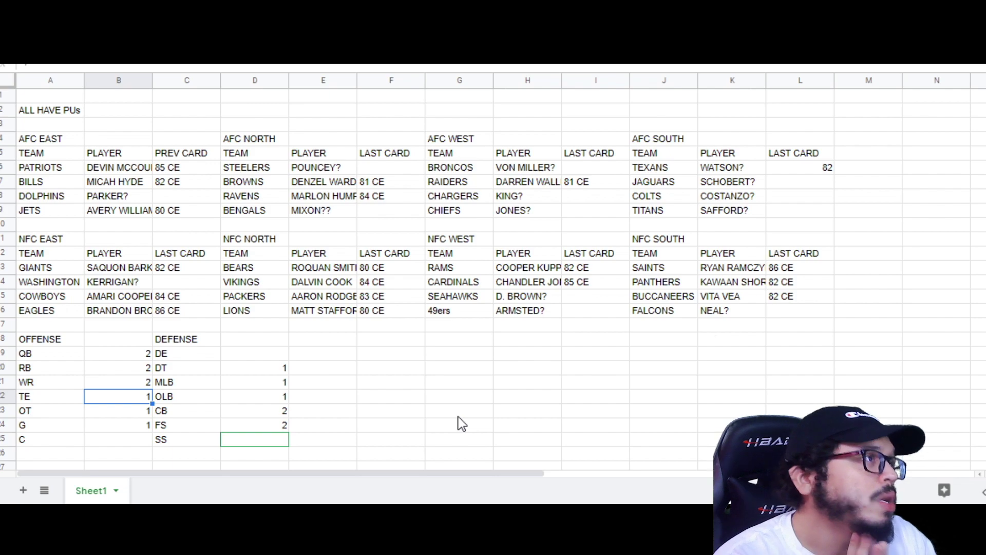
{"action": "left_click", "coordinate": [521, 386]}
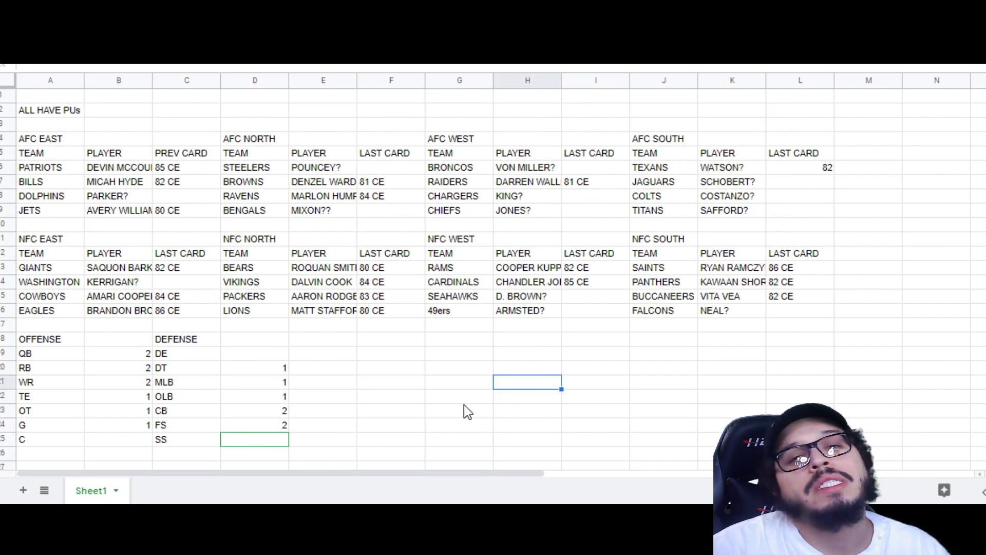